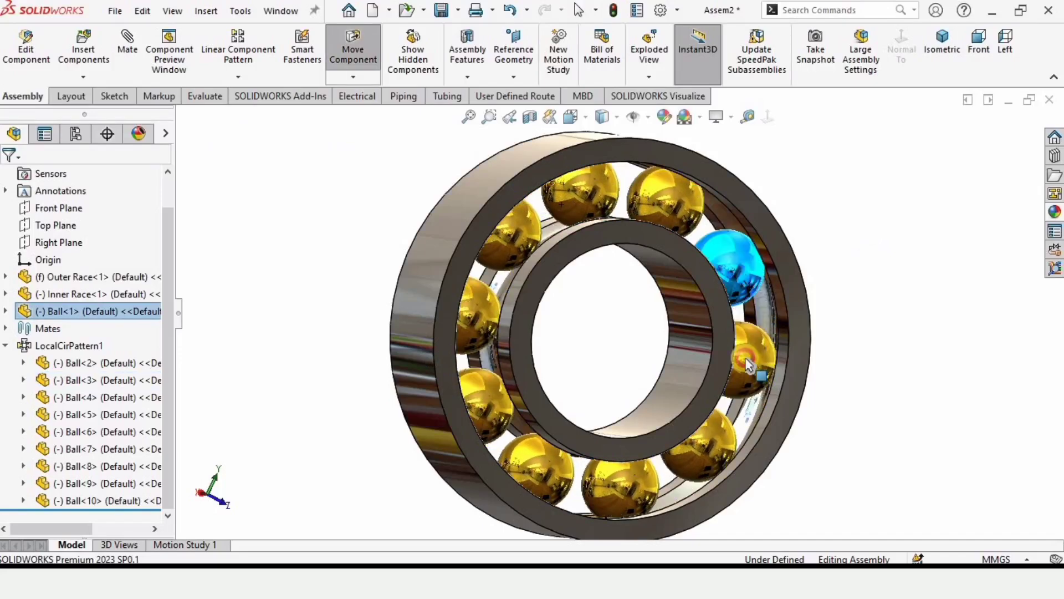
{"action": "scroll", "coordinate": [617, 316], "scroll_direction": "up", "scroll_amount": 1}
{"action": "left_click_drag", "start_coordinate": [710, 206], "coordinate": [544, 423]}
{"action": "middle_click_drag", "start_coordinate": [544, 423], "coordinate": [515, 463]}
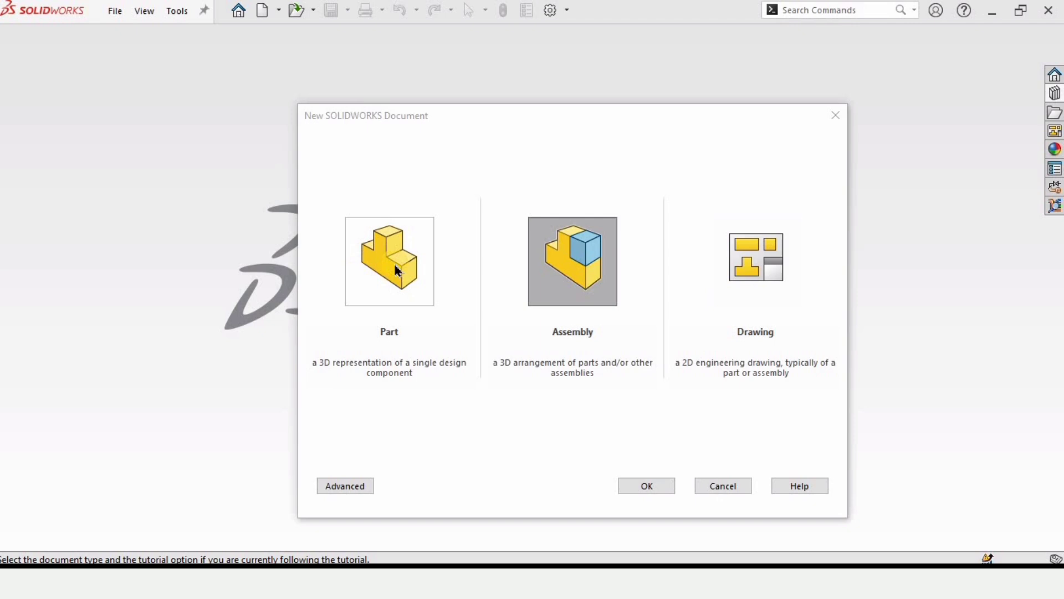
{"action": "left_click", "coordinate": [395, 271]}
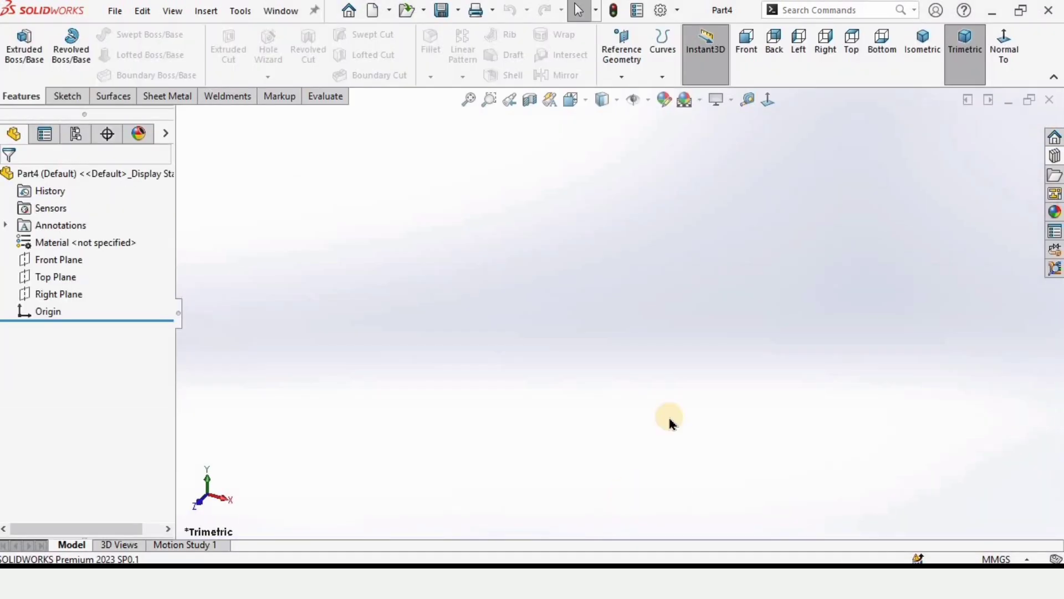
Step: Apply the Plain White scene to the new part and set its units to MMGS (millimeter, gram, second)
{"action": "left_click", "coordinate": [700, 100]}
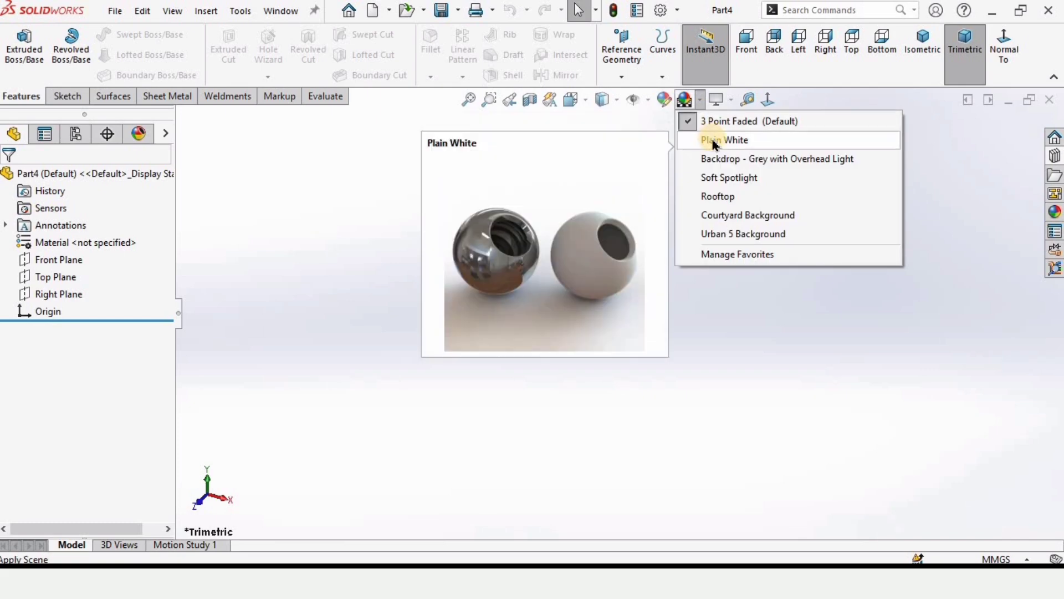
{"action": "left_click", "coordinate": [715, 141]}
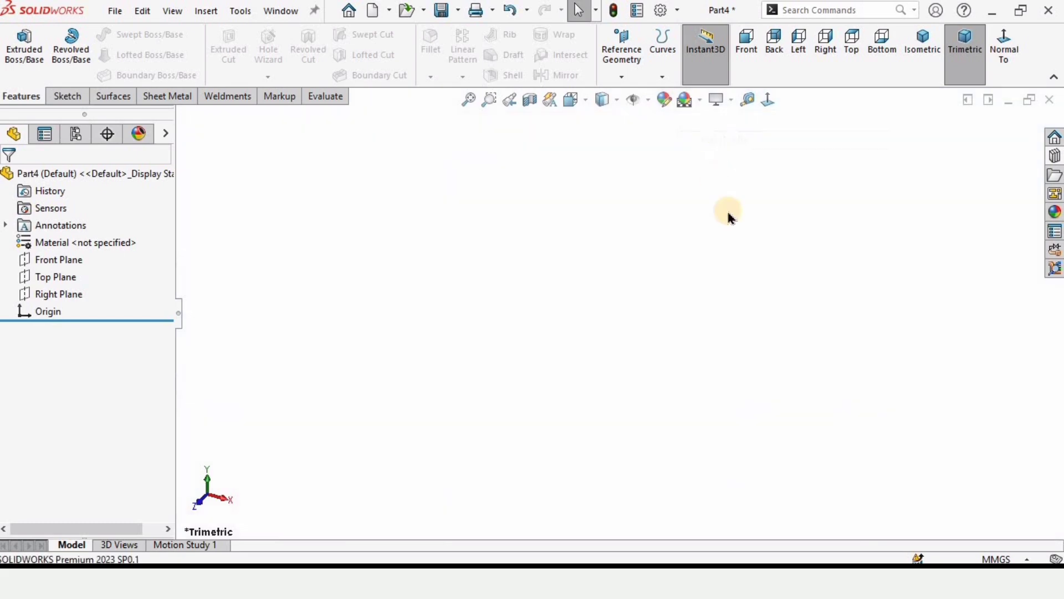
{"action": "left_click", "coordinate": [1020, 557]}
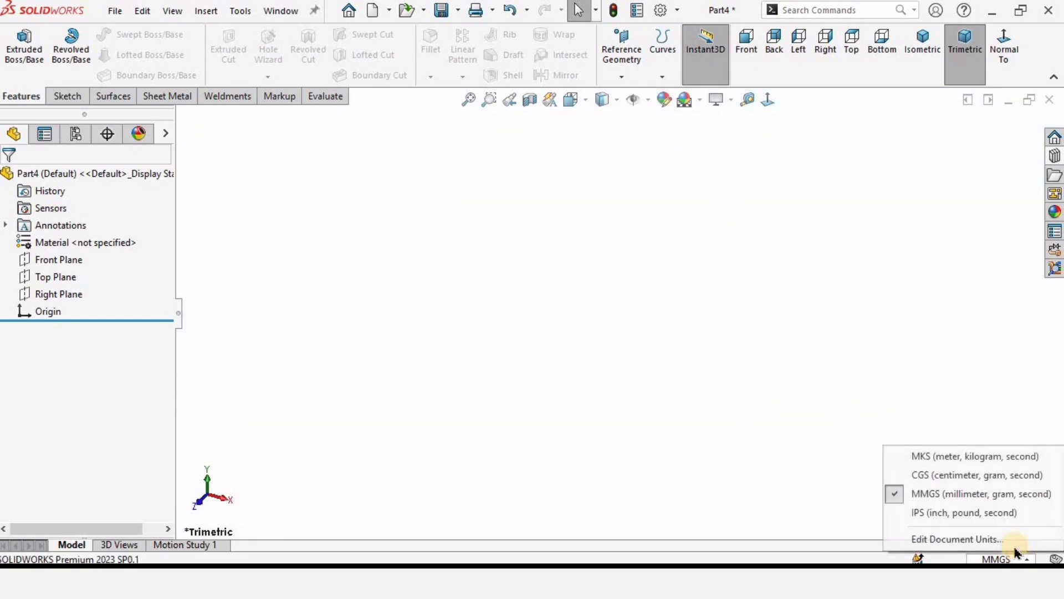
{"action": "left_click", "coordinate": [949, 495]}
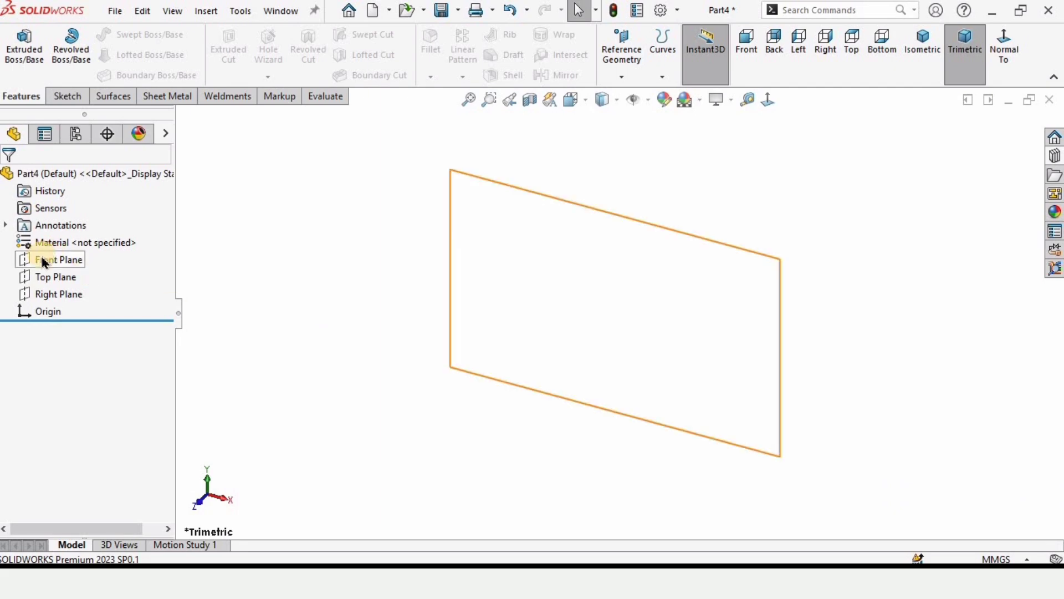
Step: Start a sketch on the Front Plane and draw a horizontal centerline about 100 mm long from the origin
{"action": "left_click", "coordinate": [60, 260]}
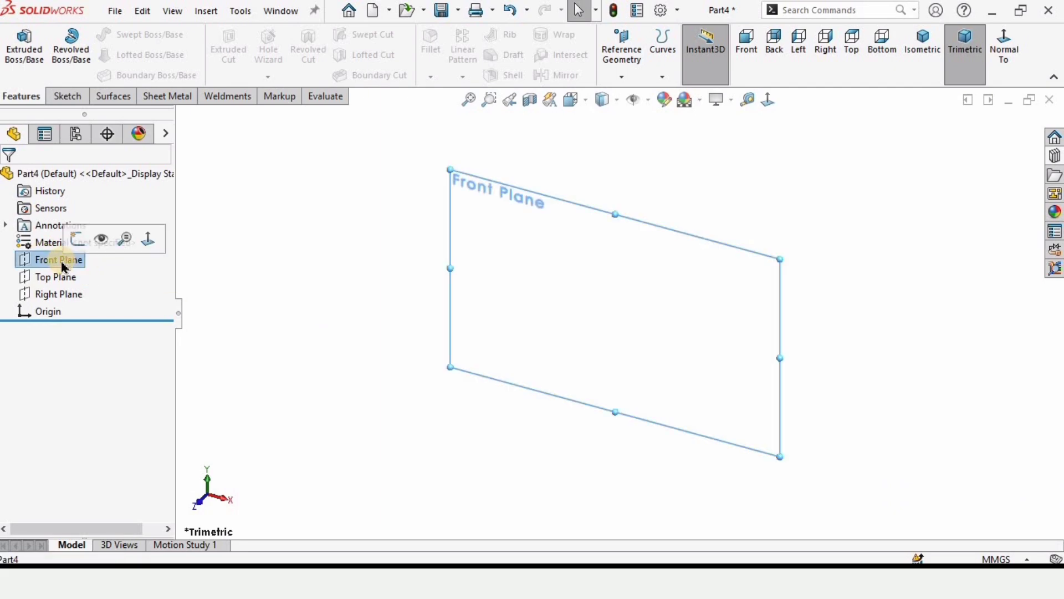
{"action": "left_click", "coordinate": [76, 240]}
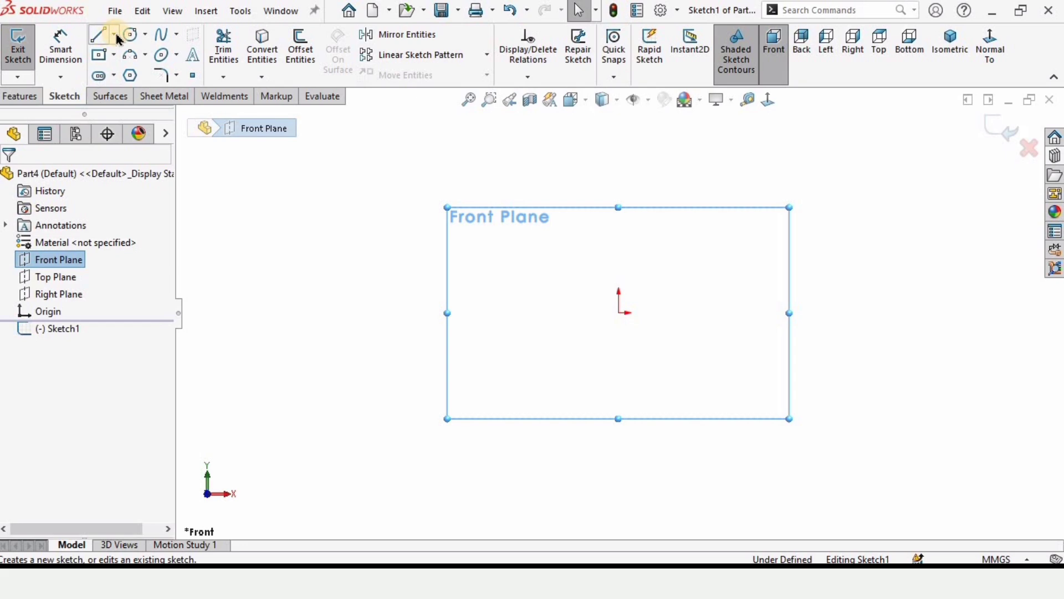
{"action": "left_click", "coordinate": [115, 35]}
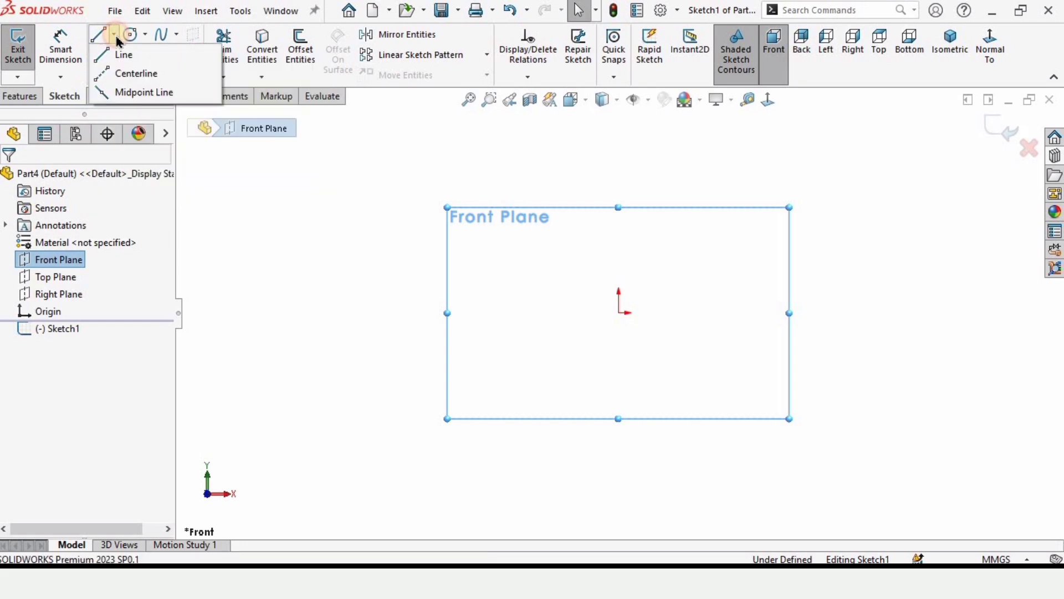
{"action": "left_click", "coordinate": [130, 75]}
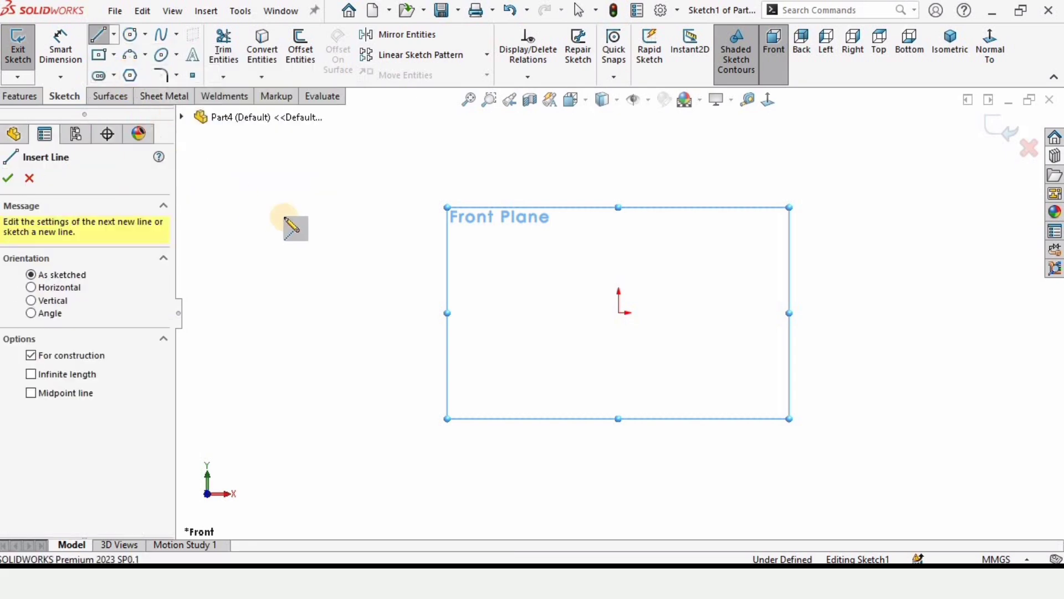
{"action": "left_click", "coordinate": [619, 313]}
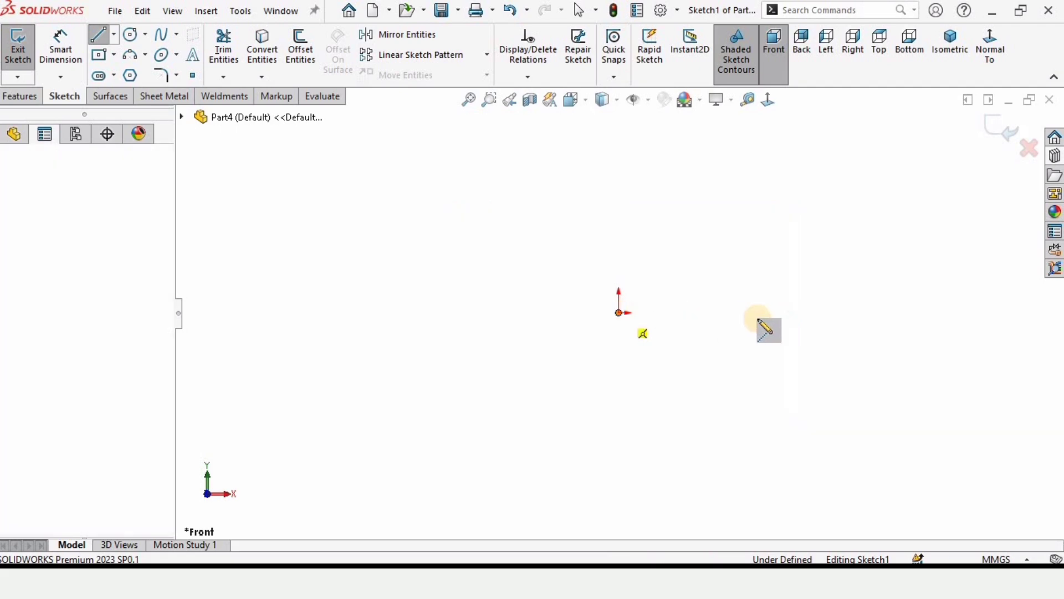
{"action": "left_click", "coordinate": [810, 312]}
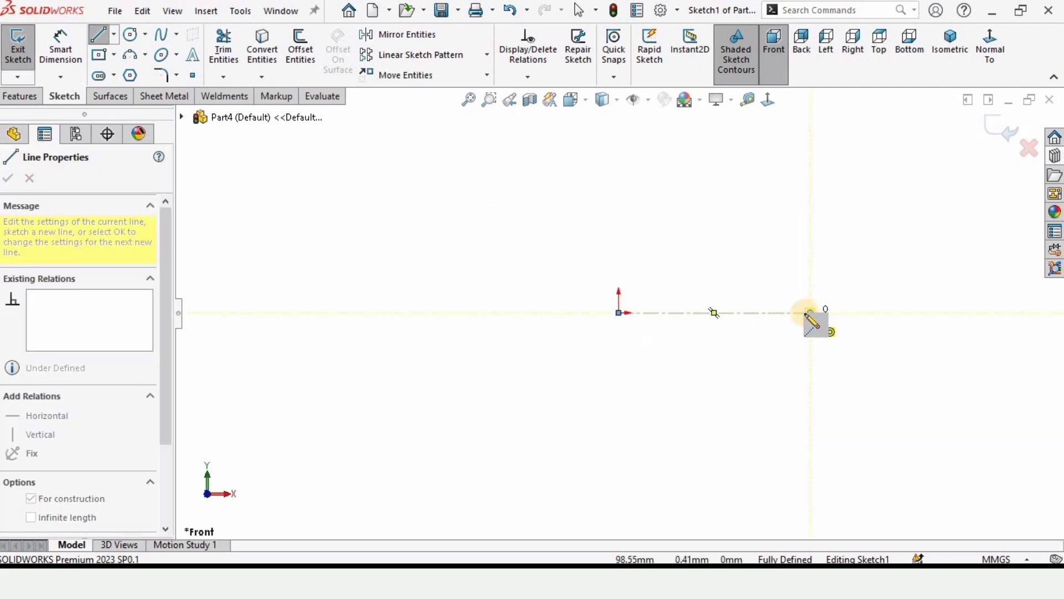
{"action": "key", "text": "Escape"}
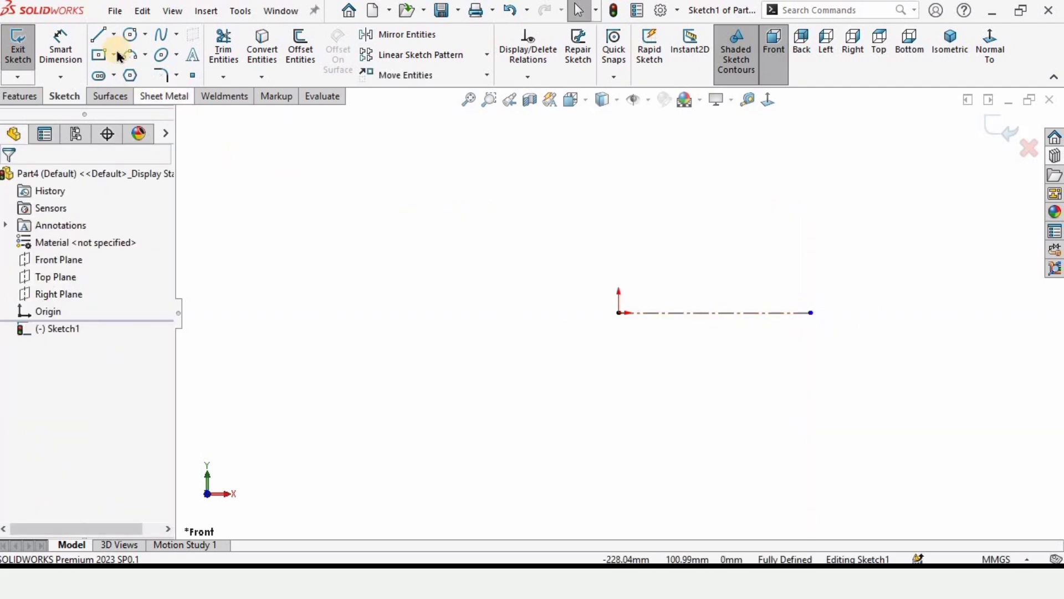
Step: Sketch a closed rectangle of lines about 100 mm by 21 mm above the centerline, aligned with its ends
{"action": "key", "text": "l"}
{"action": "scroll", "coordinate": [781, 255], "scroll_direction": "down", "scroll_amount": 1}
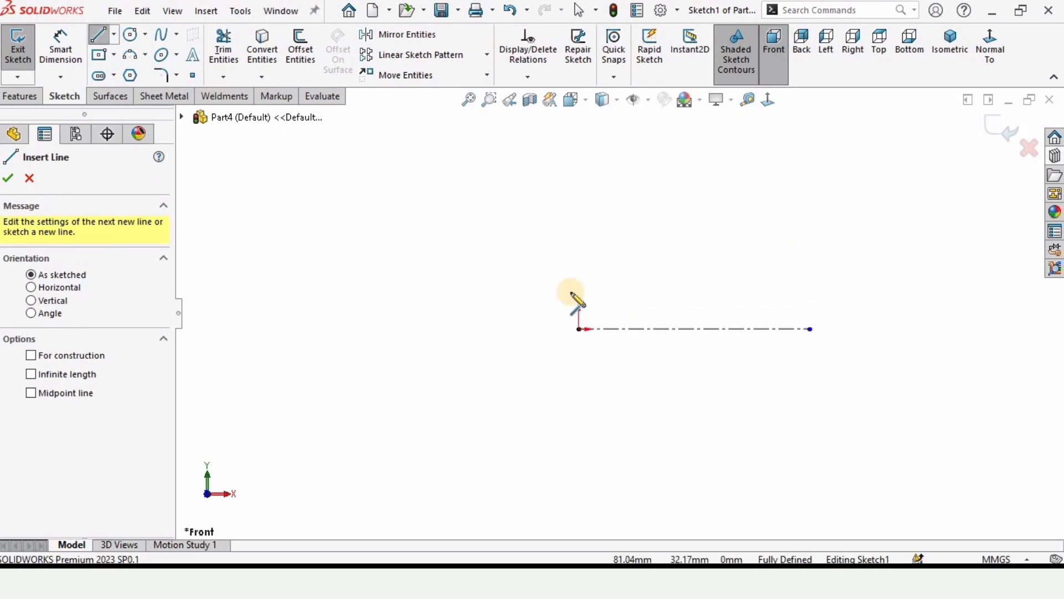
{"action": "left_click", "coordinate": [579, 241]}
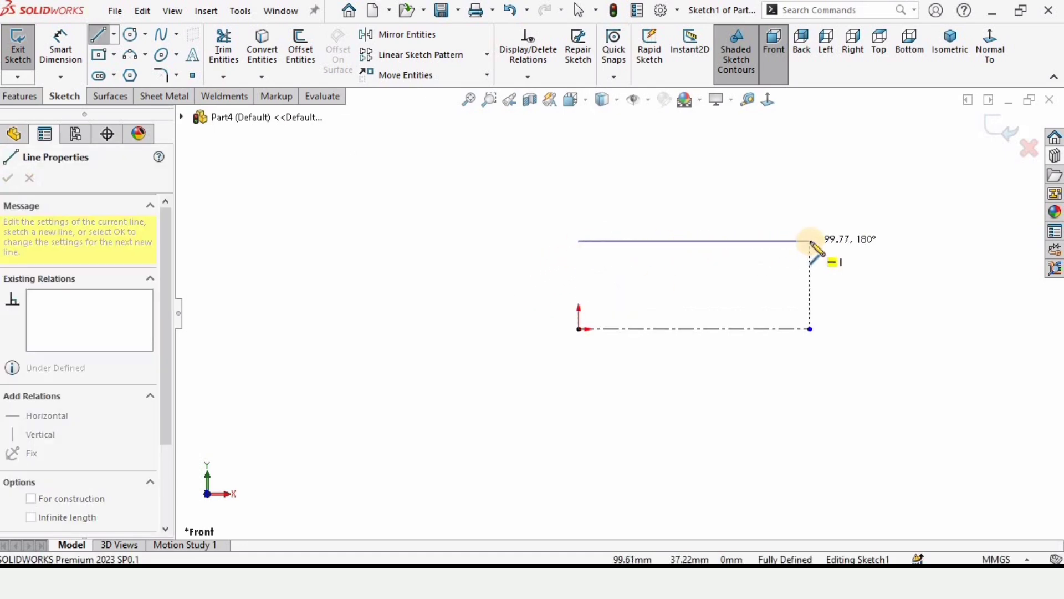
{"action": "left_click", "coordinate": [810, 242]}
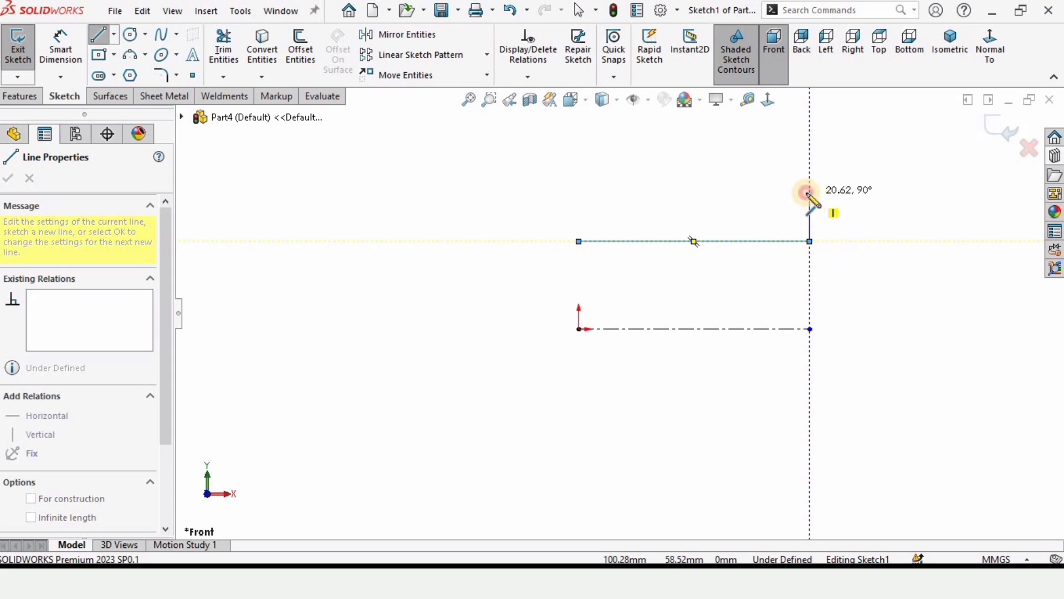
{"action": "left_click", "coordinate": [809, 193]}
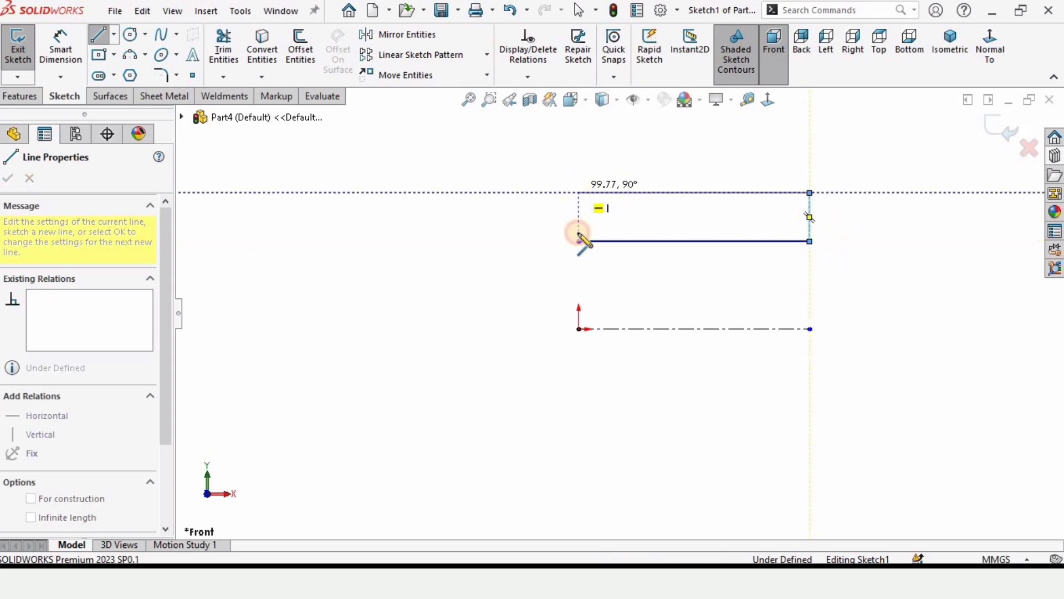
{"action": "left_click", "coordinate": [579, 192]}
{"action": "left_click", "coordinate": [579, 241]}
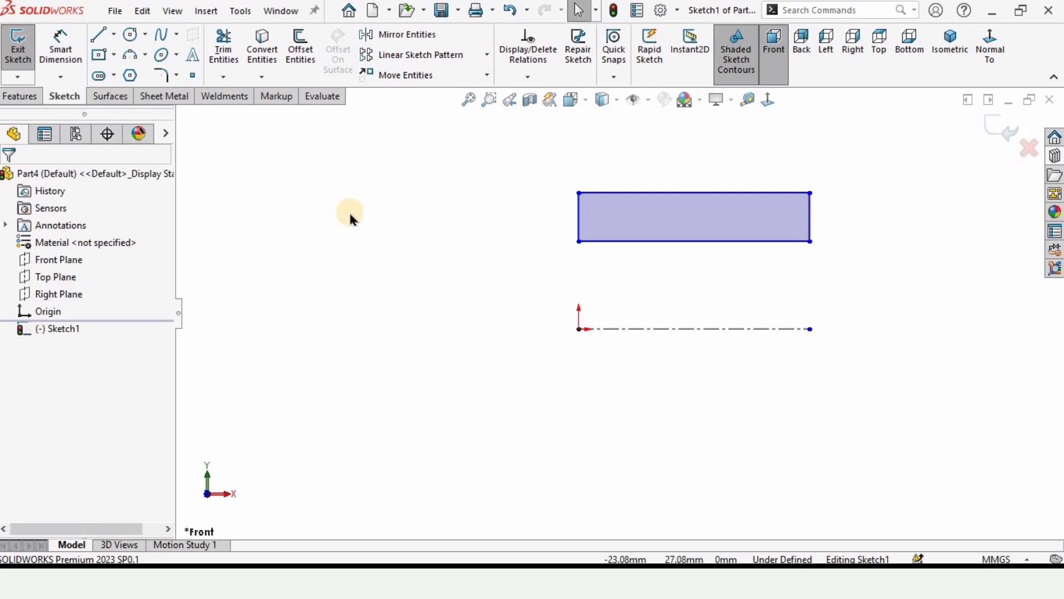
Step: Dimension the rectangle's upper edge with a length of 15 mm
{"action": "left_click", "coordinate": [55, 53]}
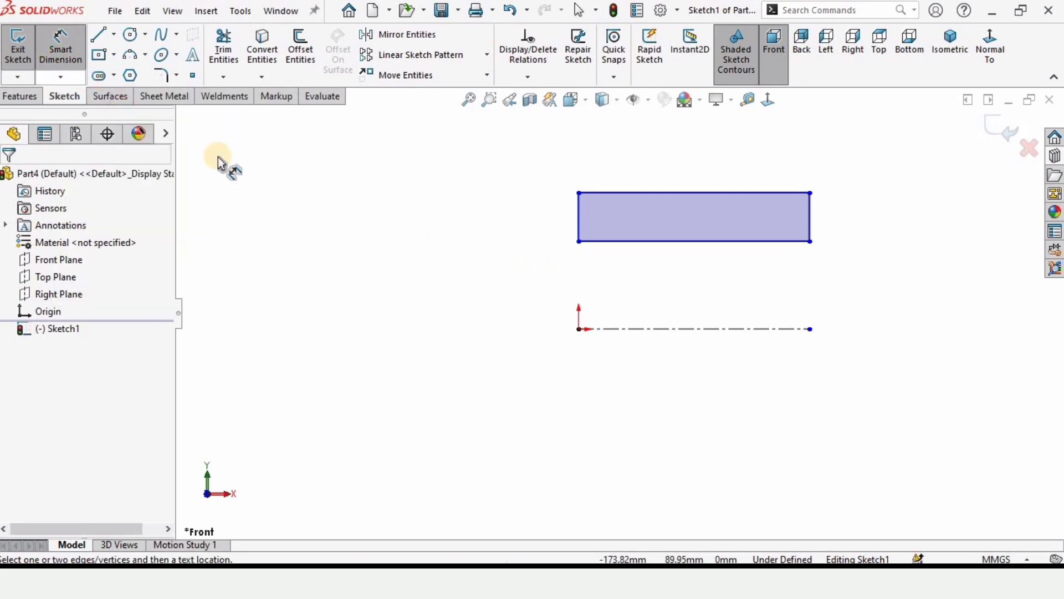
{"action": "left_click", "coordinate": [724, 194]}
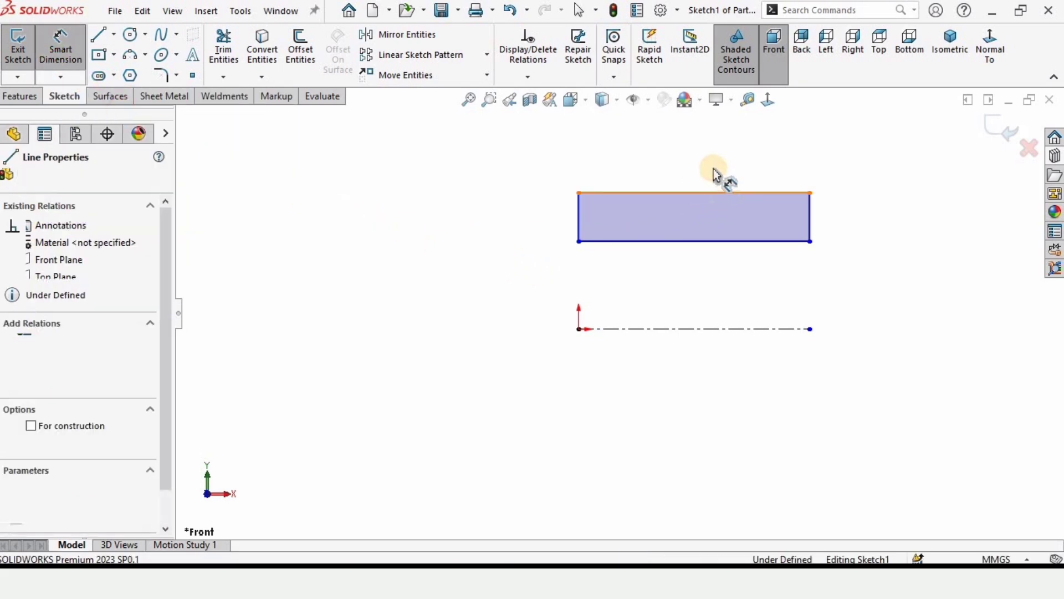
{"action": "left_click", "coordinate": [713, 165]}
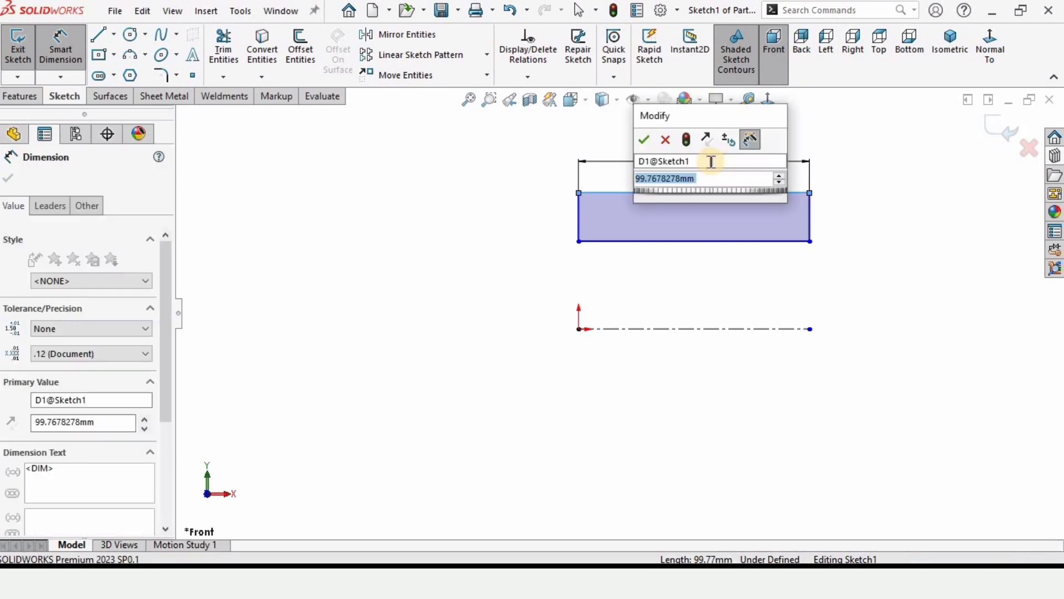
{"action": "type", "text": "15"}
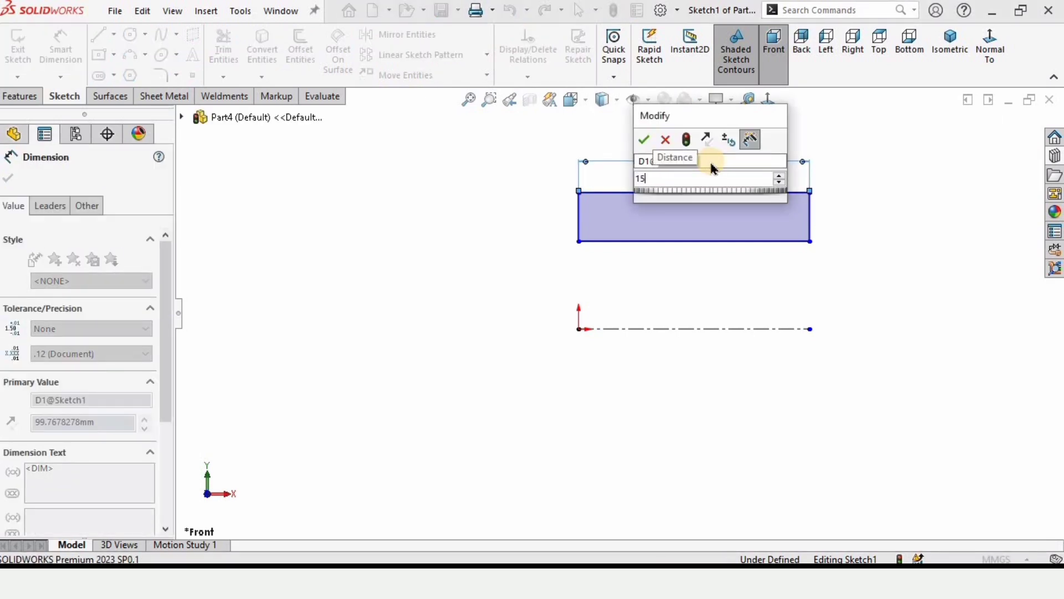
{"action": "key", "text": "Return"}
{"action": "left_click", "coordinate": [704, 295]}
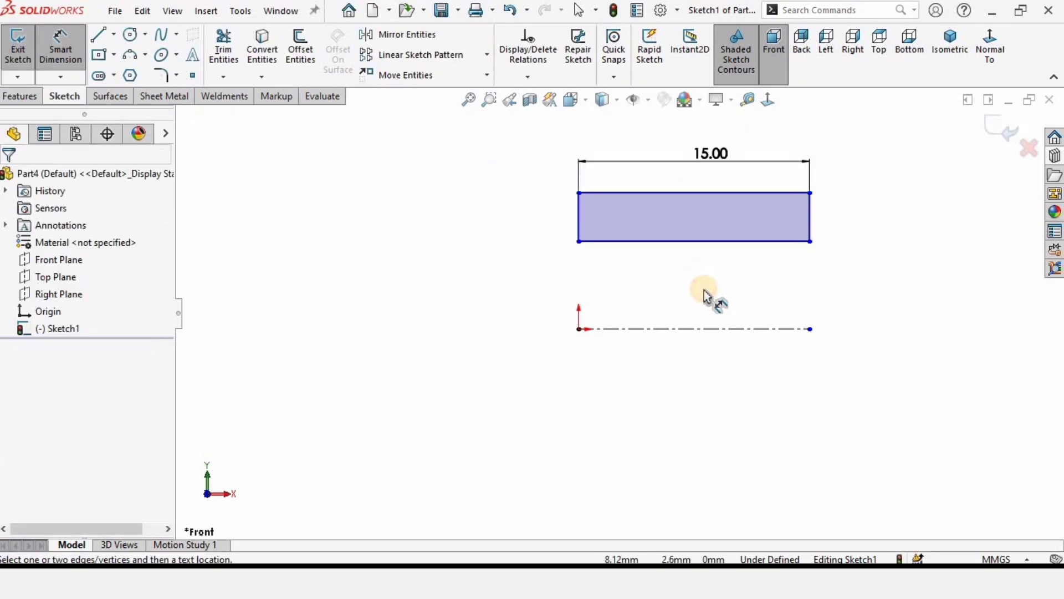
Step: Dimension the rectangle's lower edge about the centerline as a doubled distance of 46 mm
{"action": "left_click_drag", "start_coordinate": [612, 273], "coordinate": [622, 328]}
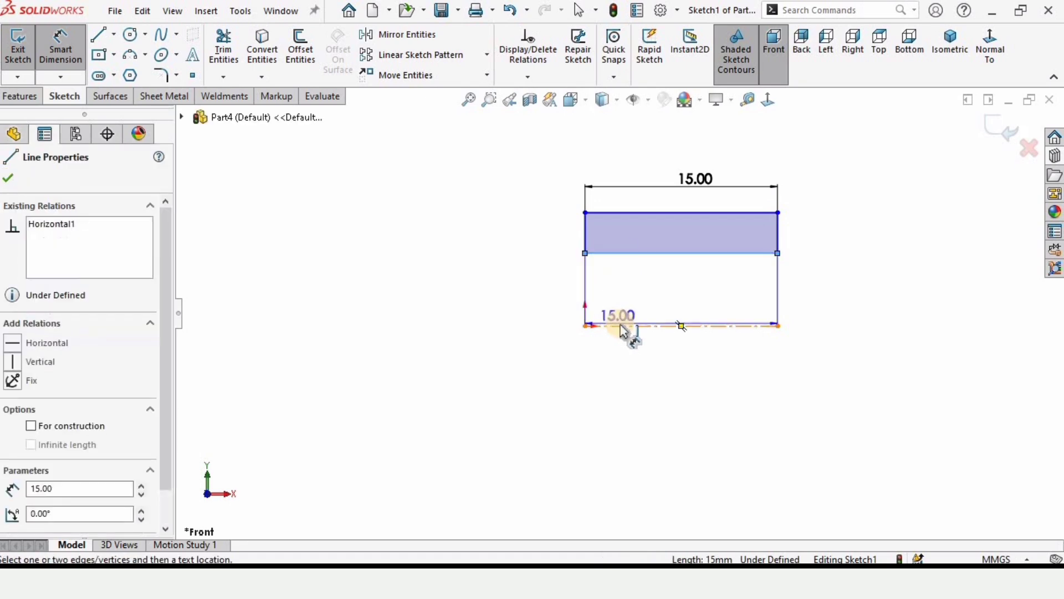
{"action": "left_click", "coordinate": [622, 328]}
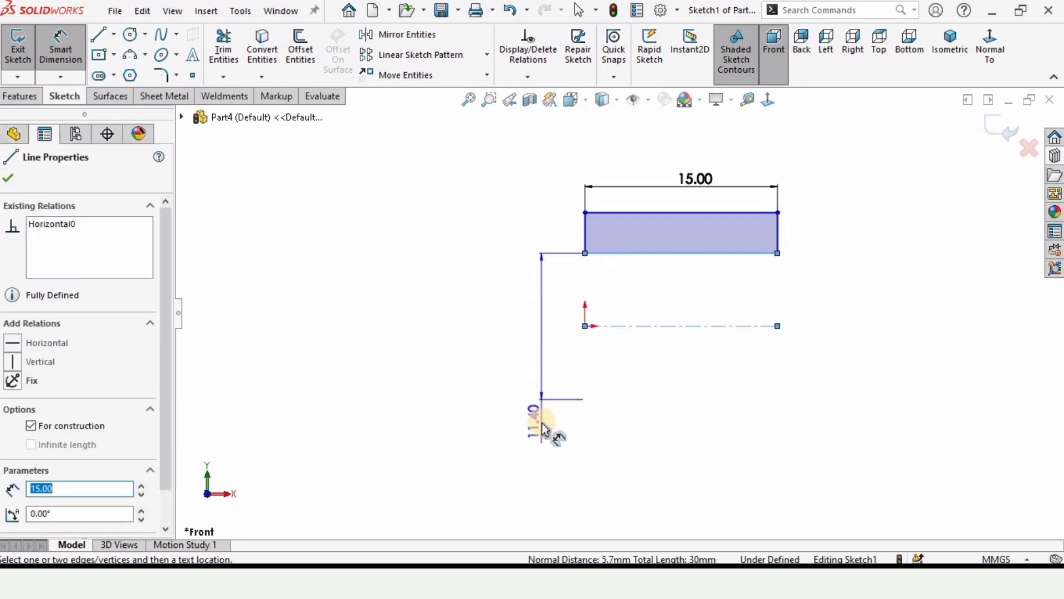
{"action": "left_click", "coordinate": [543, 429]}
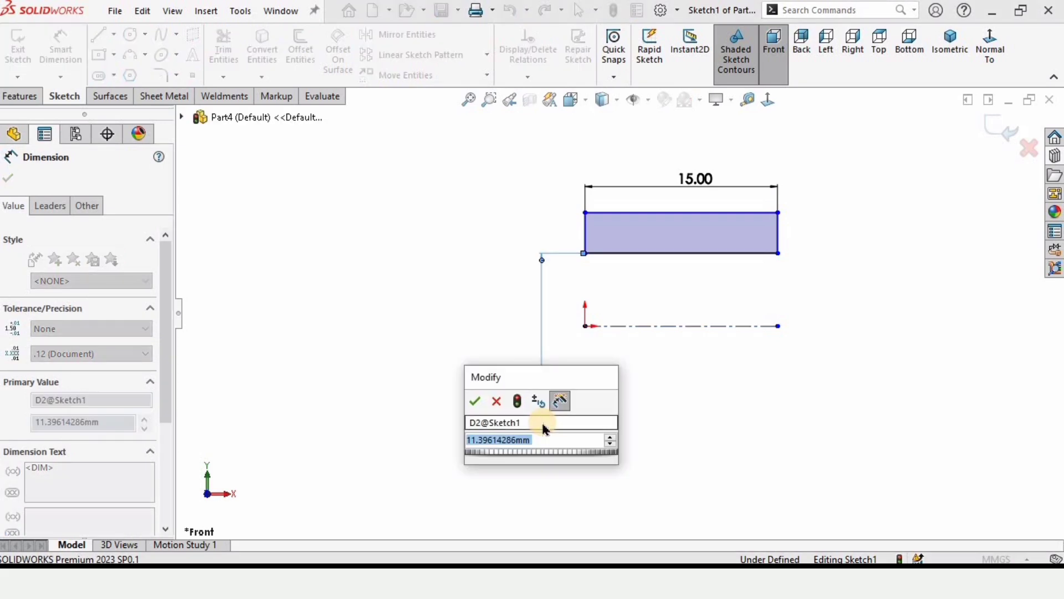
{"action": "type", "text": "11.4"}
{"action": "key", "text": "Return"}
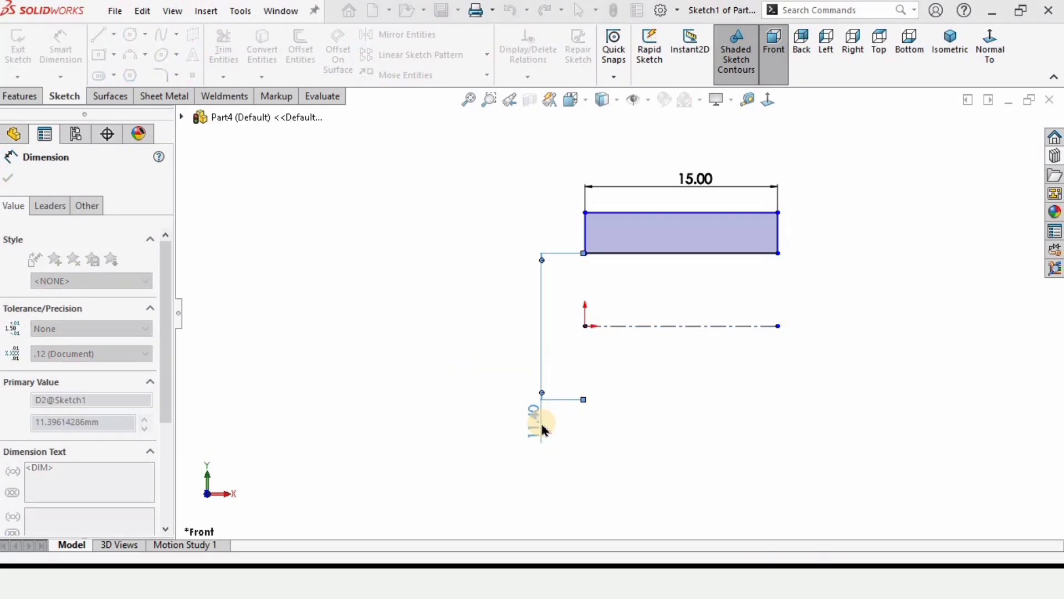
Step: Dimension the rectangle's upper edge about the centerline as a doubled distance of 52 mm
{"action": "scroll", "coordinate": [548, 386], "scroll_direction": "up", "scroll_amount": 5}
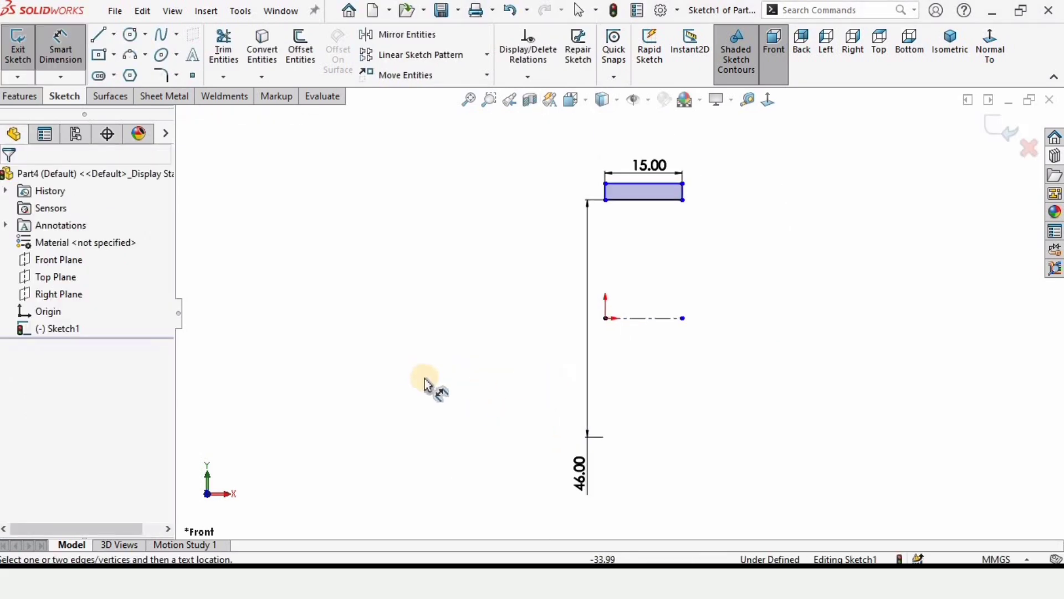
{"action": "left_click_drag", "start_coordinate": [628, 190], "coordinate": [632, 324]}
{"action": "left_click", "coordinate": [622, 317]}
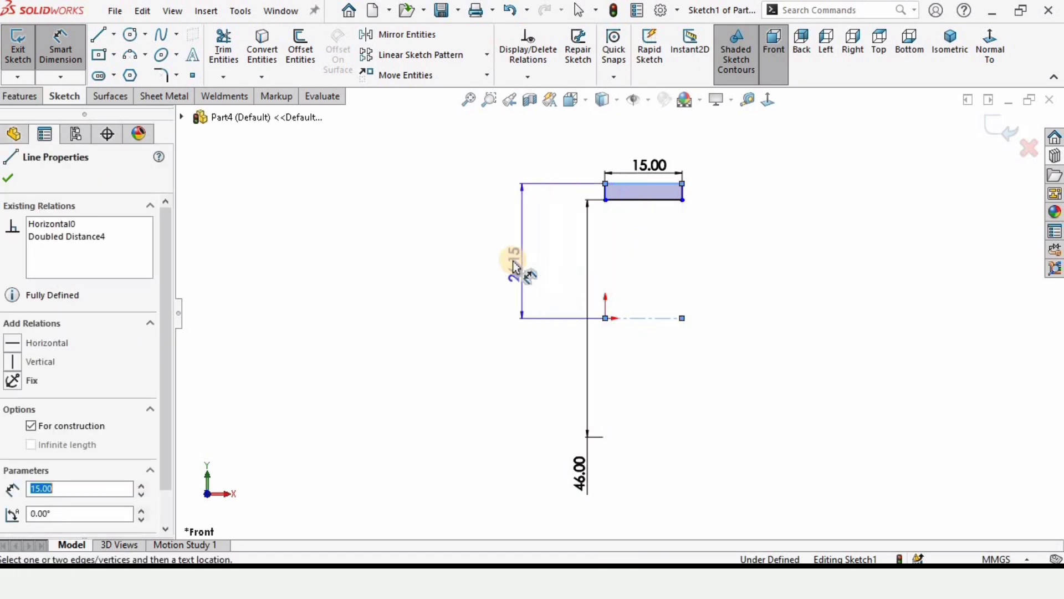
{"action": "left_click_drag", "start_coordinate": [418, 416], "coordinate": [410, 380]}
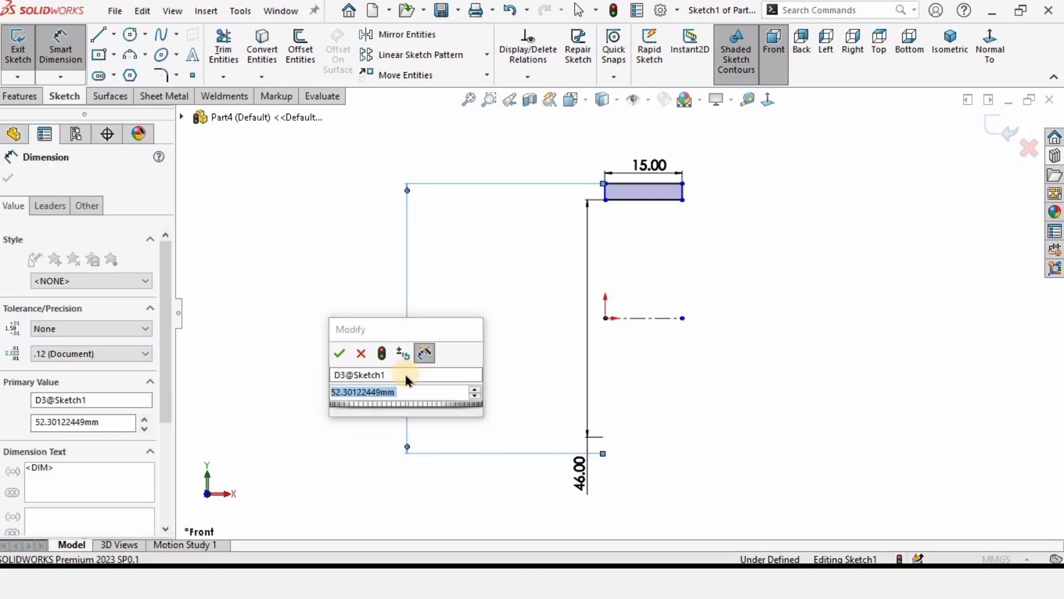
{"action": "type", "text": "52"}
{"action": "key", "text": "Return"}
{"action": "left_click", "coordinate": [475, 347]}
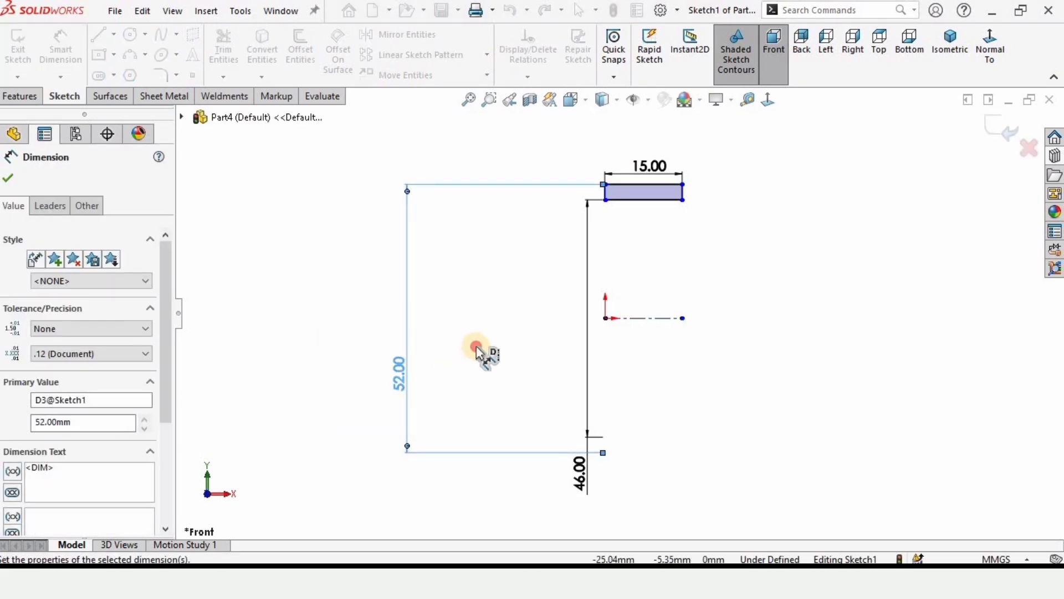
Step: Reposition the 46 mm and 52 mm diameter dimensions side by side, with the 52 mm one outermost
{"action": "left_click_drag", "start_coordinate": [574, 469], "coordinate": [570, 391]}
{"action": "left_click", "coordinate": [522, 351]}
{"action": "left_click_drag", "start_coordinate": [524, 355], "coordinate": [485, 335]}
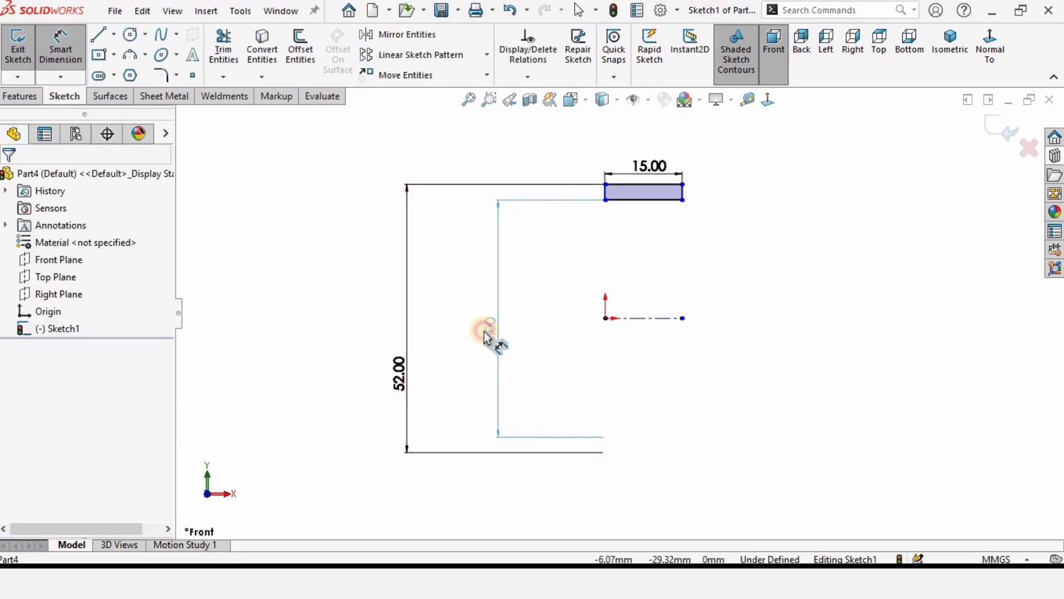
{"action": "double_click", "coordinate": [484, 330]}
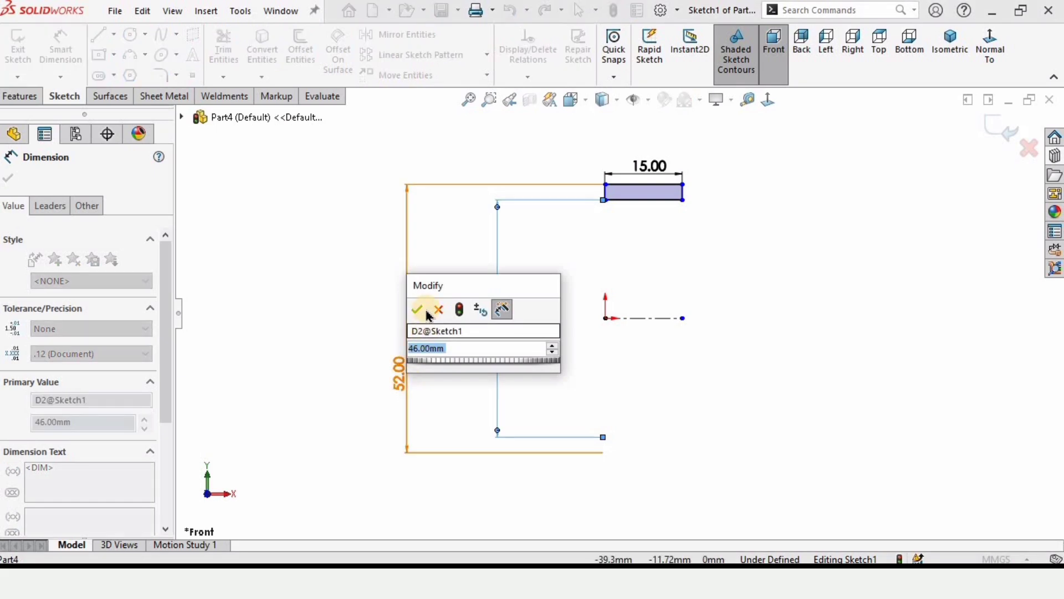
{"action": "left_click_drag", "start_coordinate": [402, 369], "coordinate": [467, 331]}
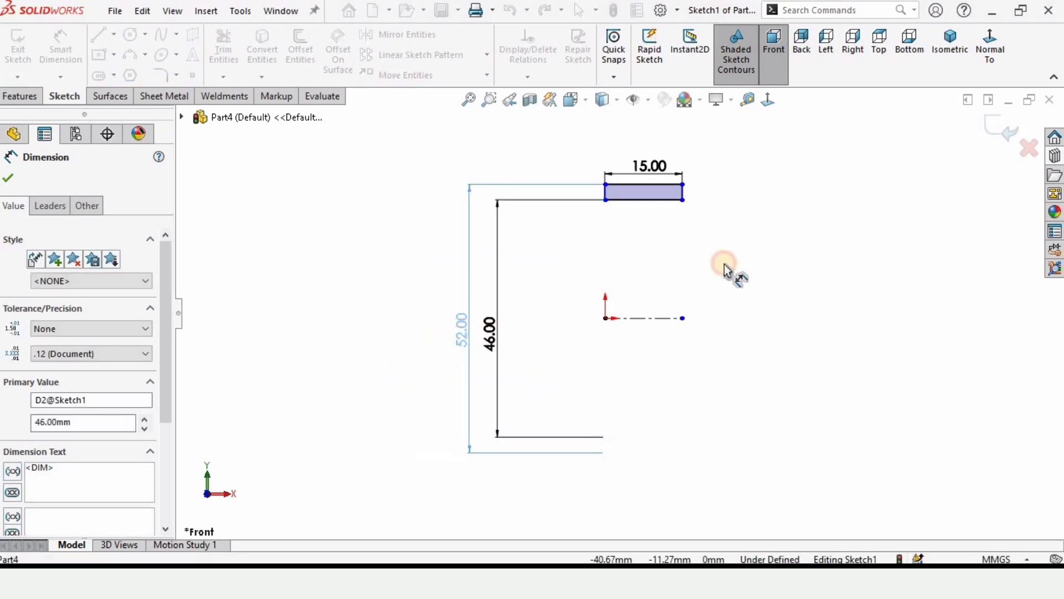
{"action": "left_click", "coordinate": [639, 219]}
Step: Sketch a circle about 6 mm in diameter centred just below the rectangle, overlapping the middle of its lower edge
{"action": "scroll", "coordinate": [643, 208], "scroll_direction": "down", "scroll_amount": 6}
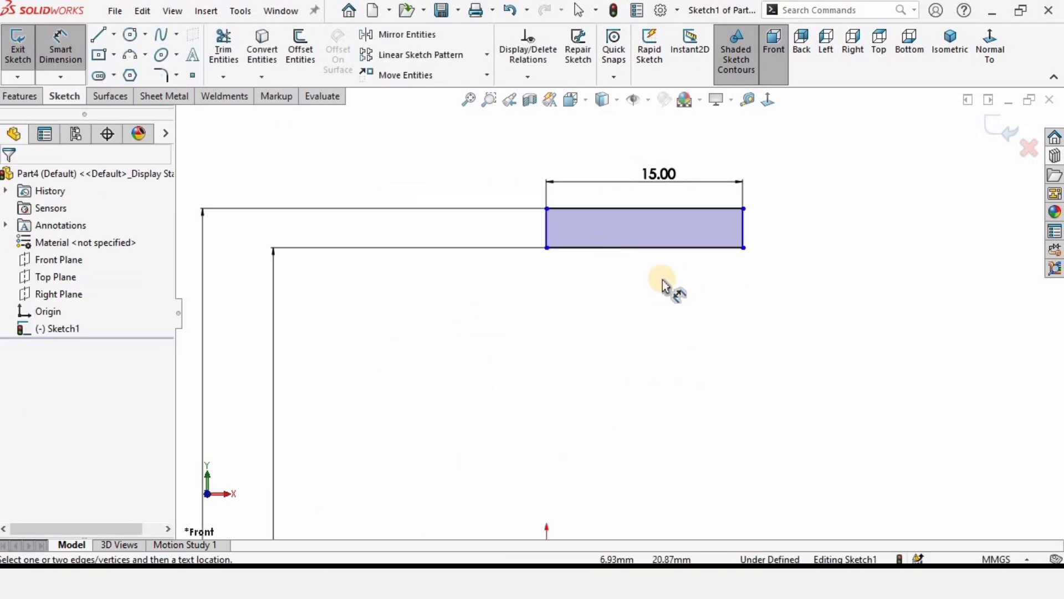
{"action": "left_click", "coordinate": [130, 35]}
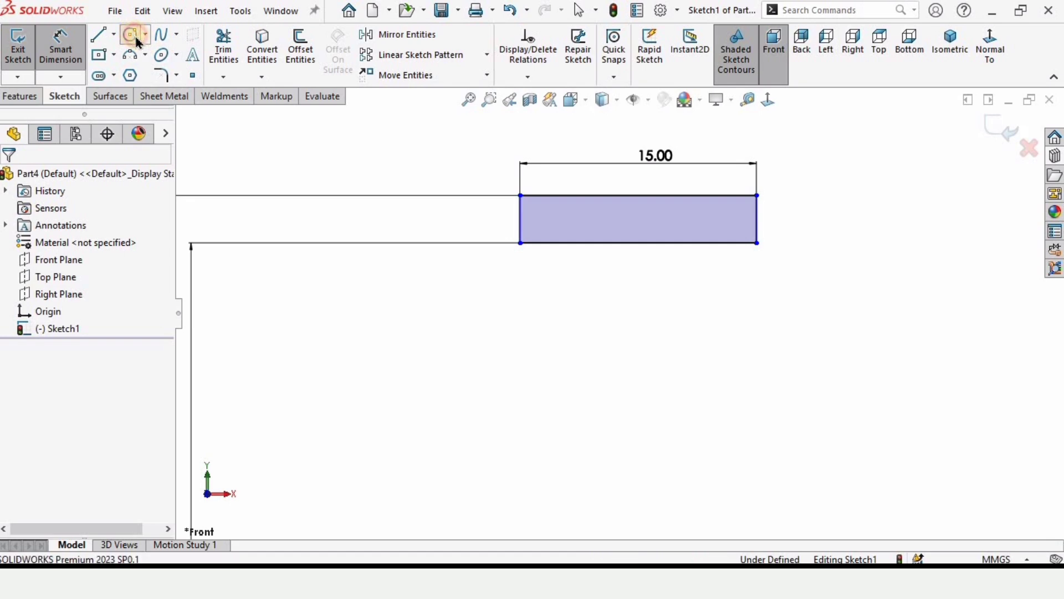
{"action": "left_click", "coordinate": [631, 276]}
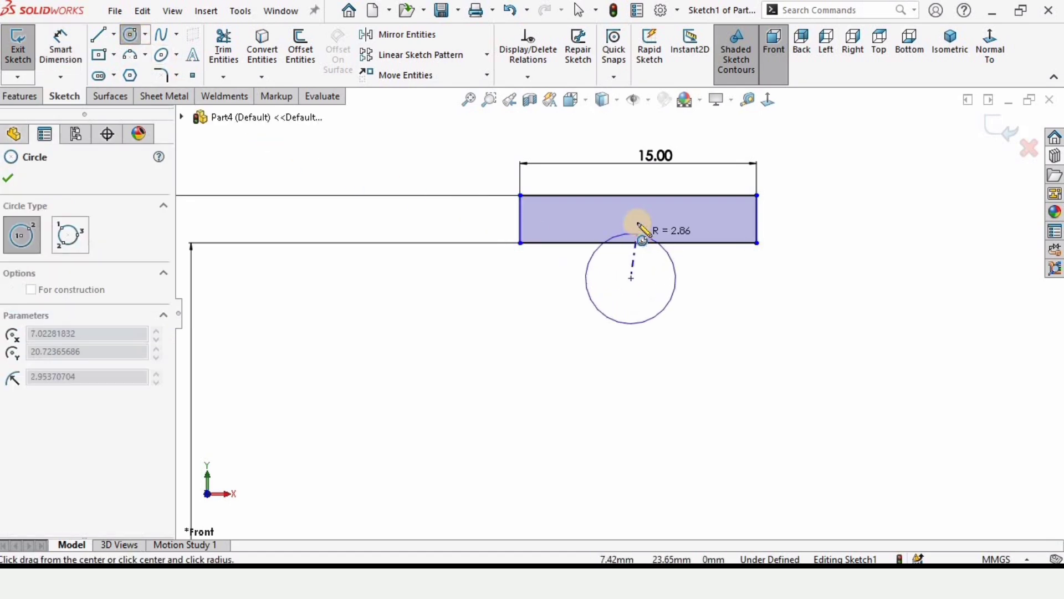
{"action": "left_click", "coordinate": [633, 233]}
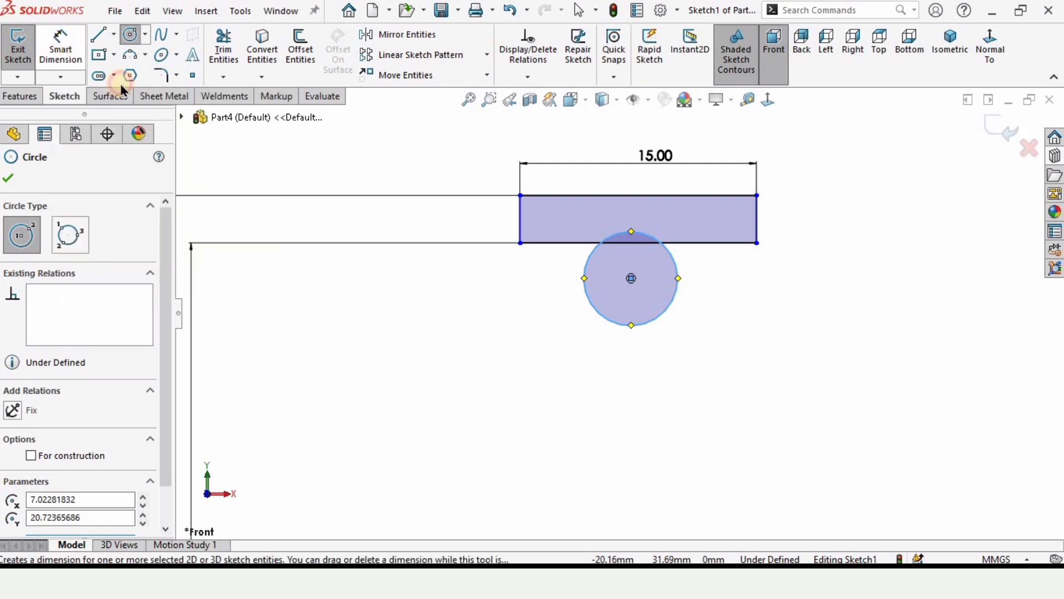
Step: Dimension the circle with a diameter of 10 mm
{"action": "left_click", "coordinate": [61, 49]}
{"action": "left_click", "coordinate": [664, 314]}
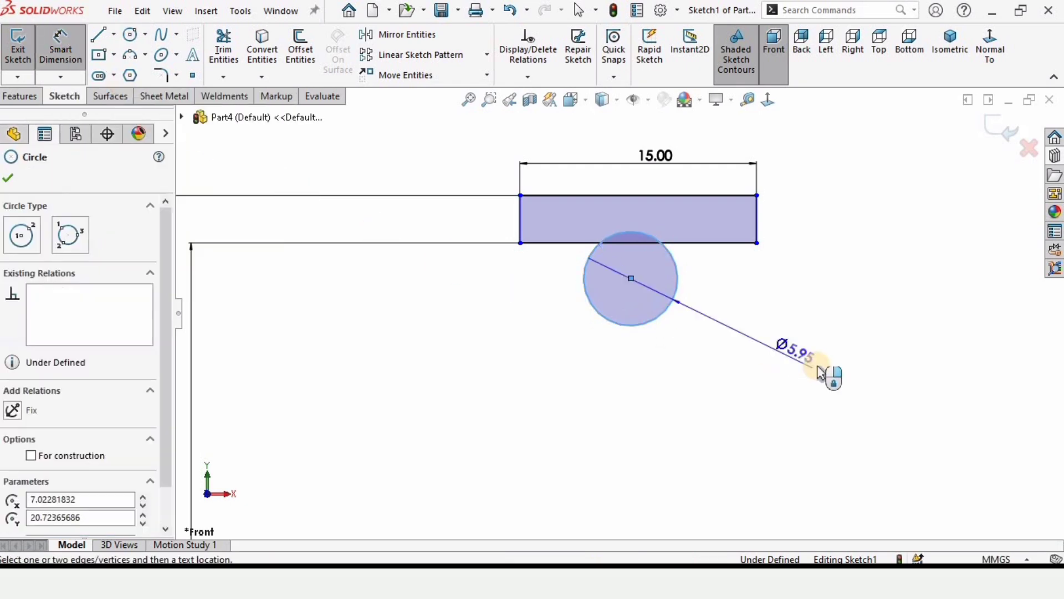
{"action": "left_click", "coordinate": [822, 372]}
{"action": "type", "text": "10"}
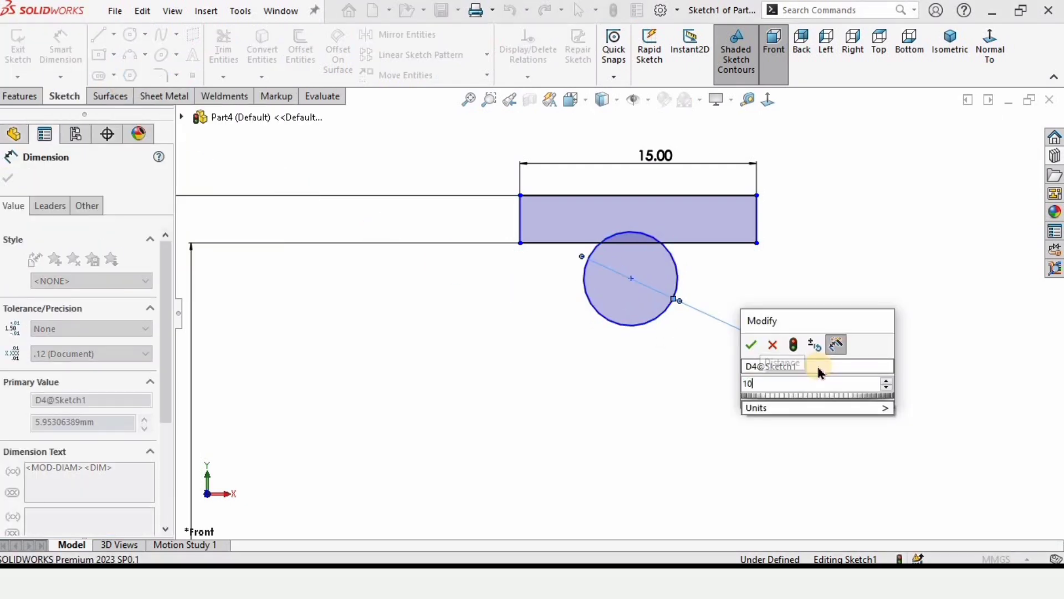
{"action": "key", "text": "Return"}
{"action": "key", "text": "Escape"}
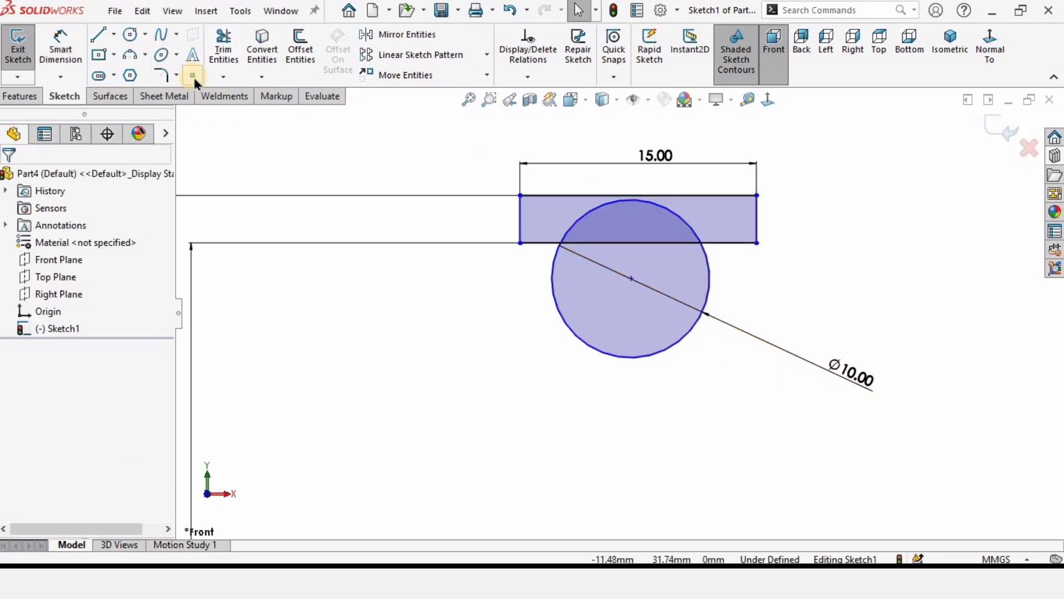
Step: Place a sketch point on the circle's topmost quadrant, vertically above its centre
{"action": "left_click", "coordinate": [228, 86]}
{"action": "scroll", "coordinate": [626, 209], "scroll_direction": "down", "scroll_amount": 2}
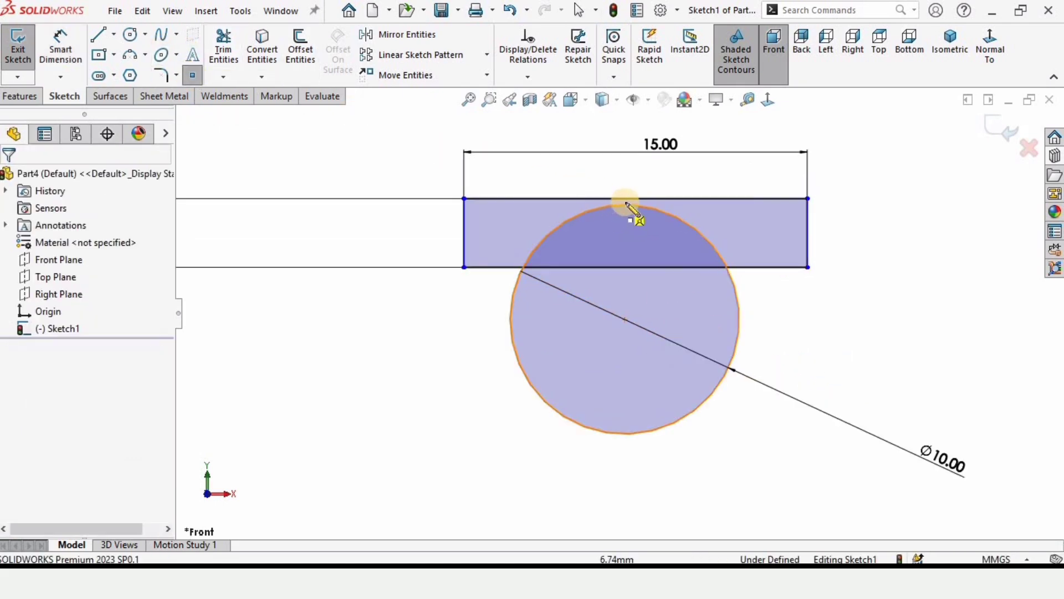
{"action": "left_click", "coordinate": [627, 206]}
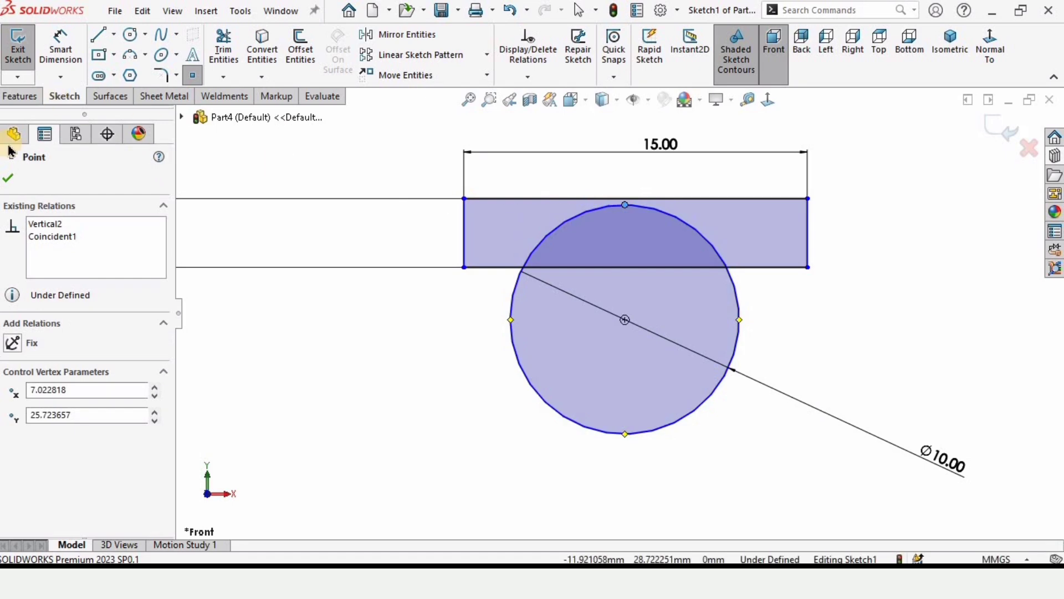
{"action": "left_click", "coordinate": [6, 178]}
Step: Dimension the distance from the circle's top point to the rectangle's lower edge as 1.75 mm
{"action": "left_click", "coordinate": [64, 49]}
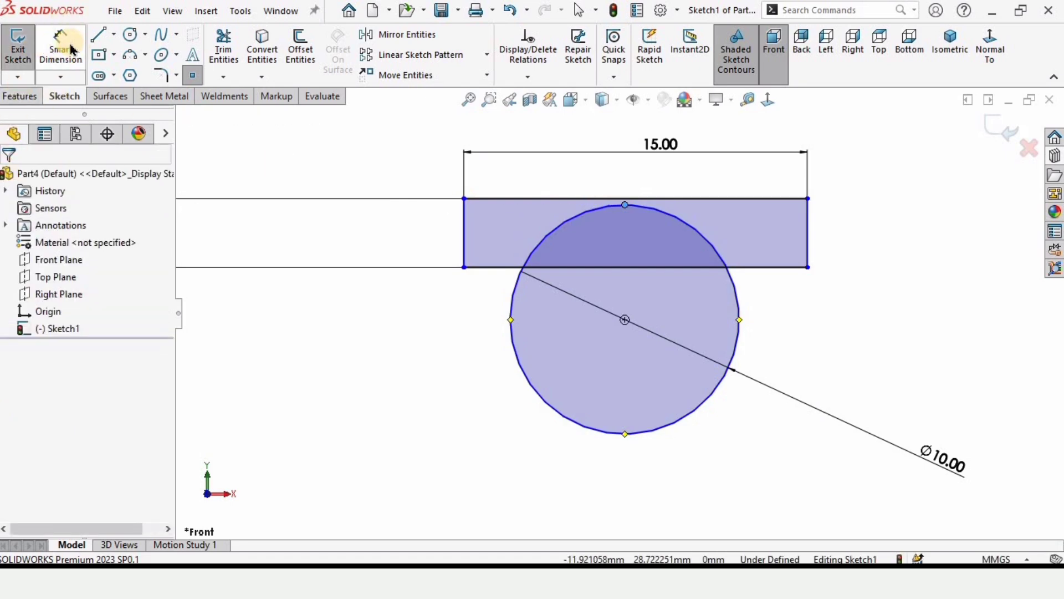
{"action": "left_click", "coordinate": [624, 204]}
{"action": "left_click", "coordinate": [765, 267]}
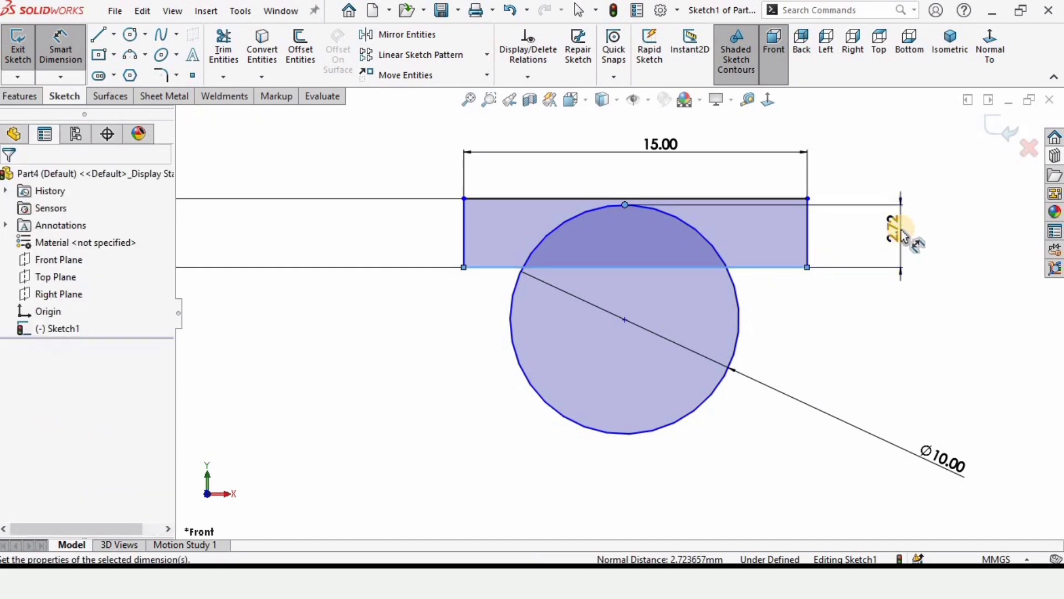
{"action": "left_click", "coordinate": [902, 230]}
{"action": "type", "text": "1.7"}
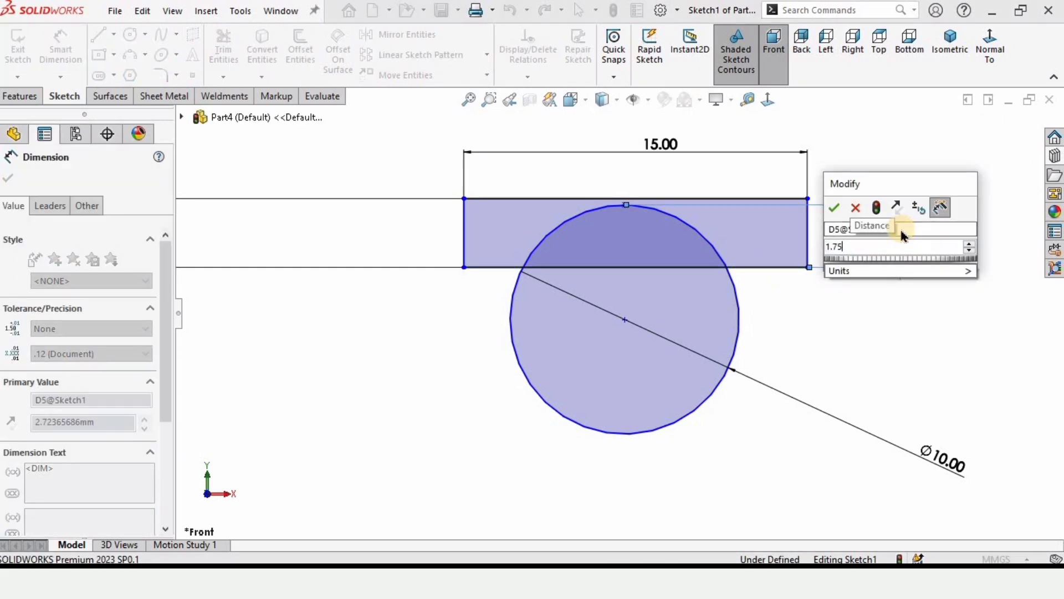
{"action": "type", "text": "5"}
{"action": "key", "text": "Return"}
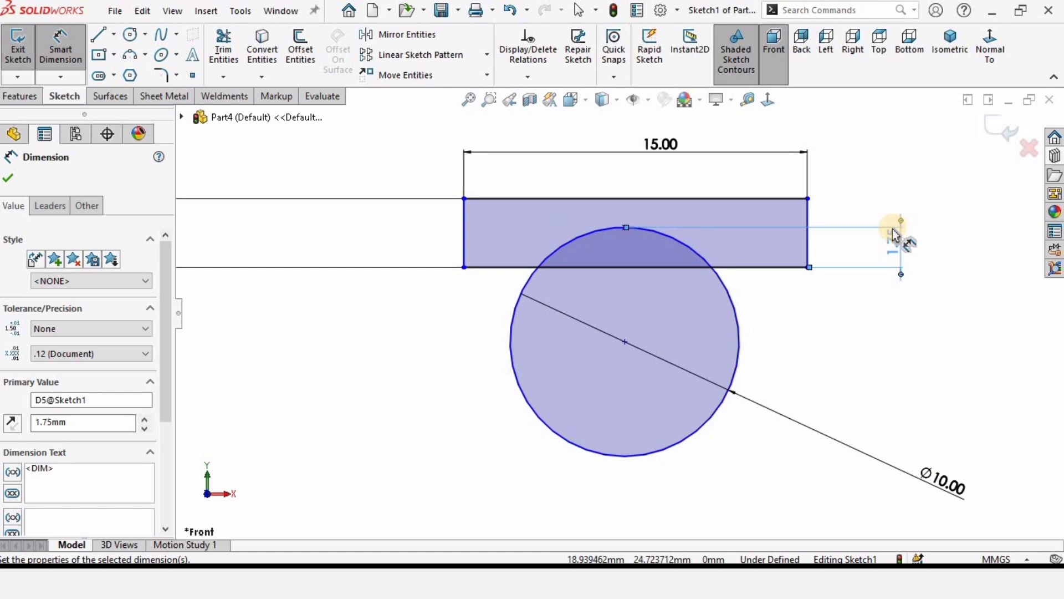
{"action": "left_click", "coordinate": [826, 327]}
{"action": "key", "text": "Escape"}
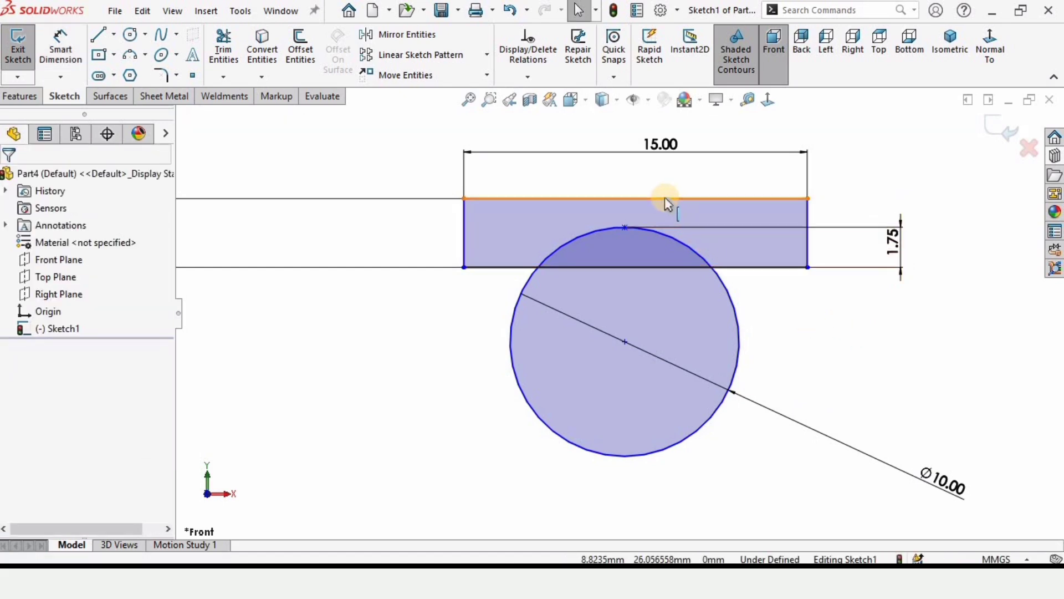
Step: Add a Vertical relation between the midpoint of the rectangle's upper edge and the circle's top point
{"action": "left_click", "coordinate": [638, 198]}
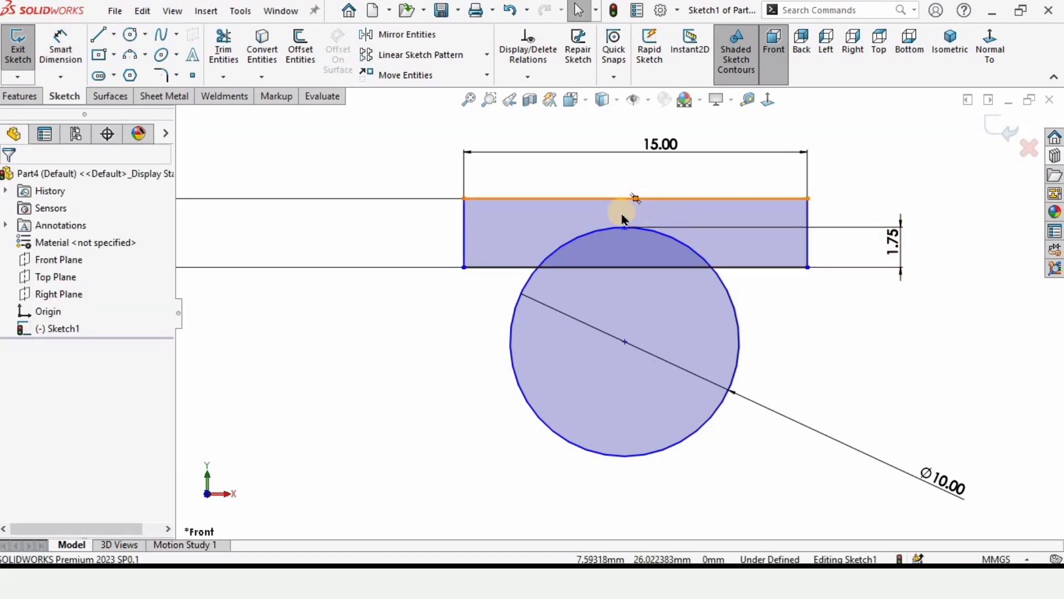
{"action": "left_click", "coordinate": [623, 227], "text": "ctrl"}
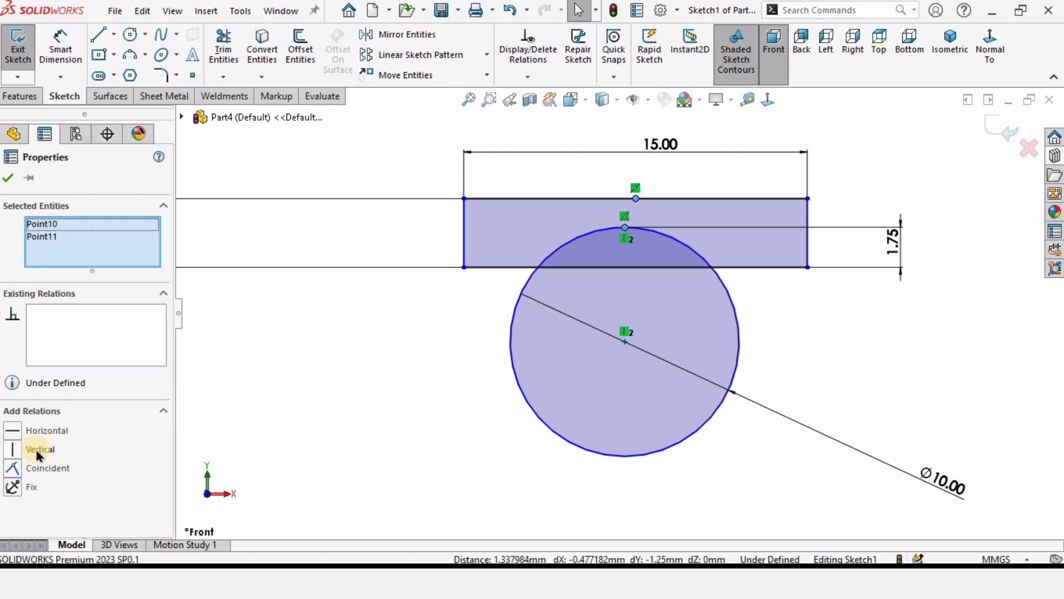
{"action": "left_click", "coordinate": [31, 450]}
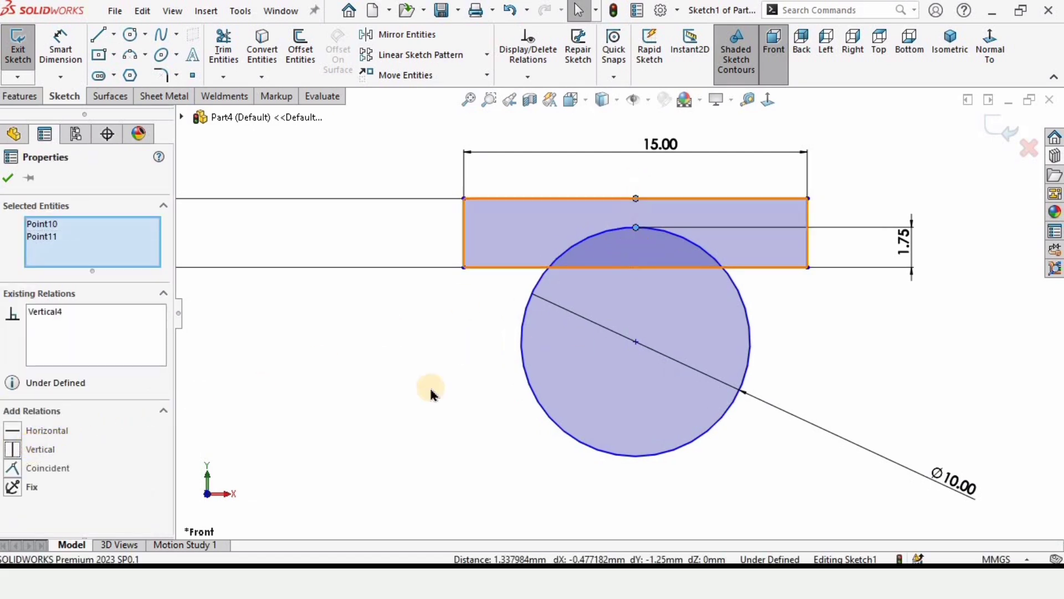
{"action": "left_click", "coordinate": [405, 397]}
Step: Power trim the circle below the rectangle and the lower edge segment inside it, leaving an arc-shaped groove profile
{"action": "left_click", "coordinate": [224, 51]}
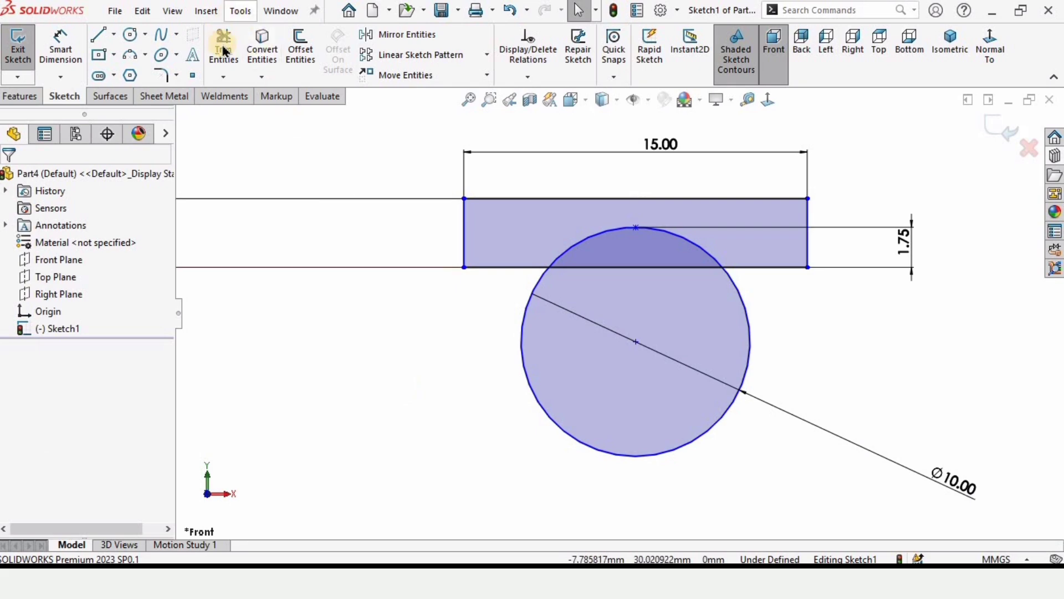
{"action": "left_click", "coordinate": [222, 46]}
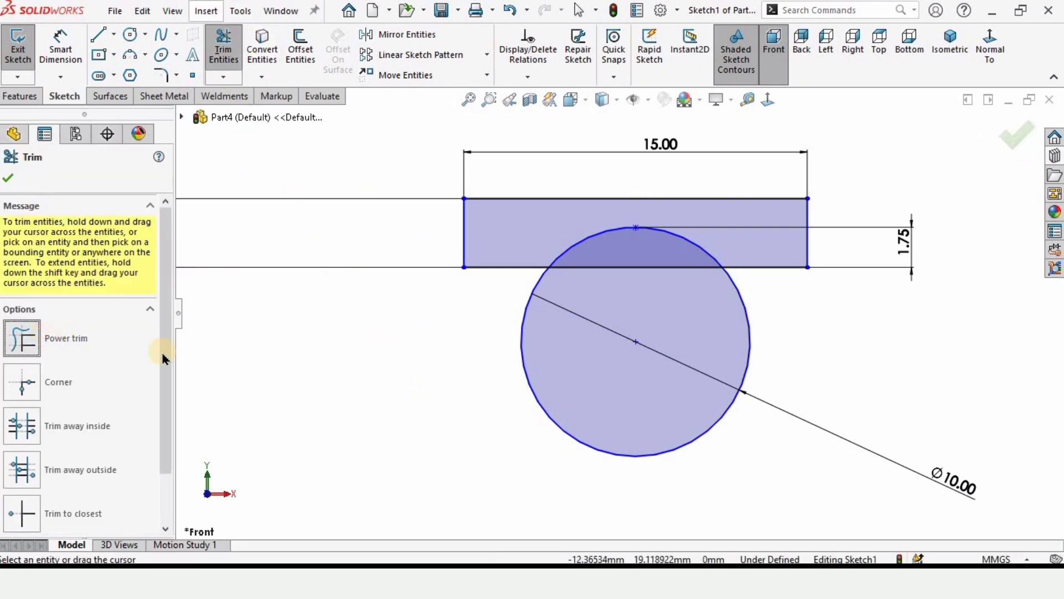
{"action": "left_click_drag", "start_coordinate": [631, 366], "coordinate": [751, 372]}
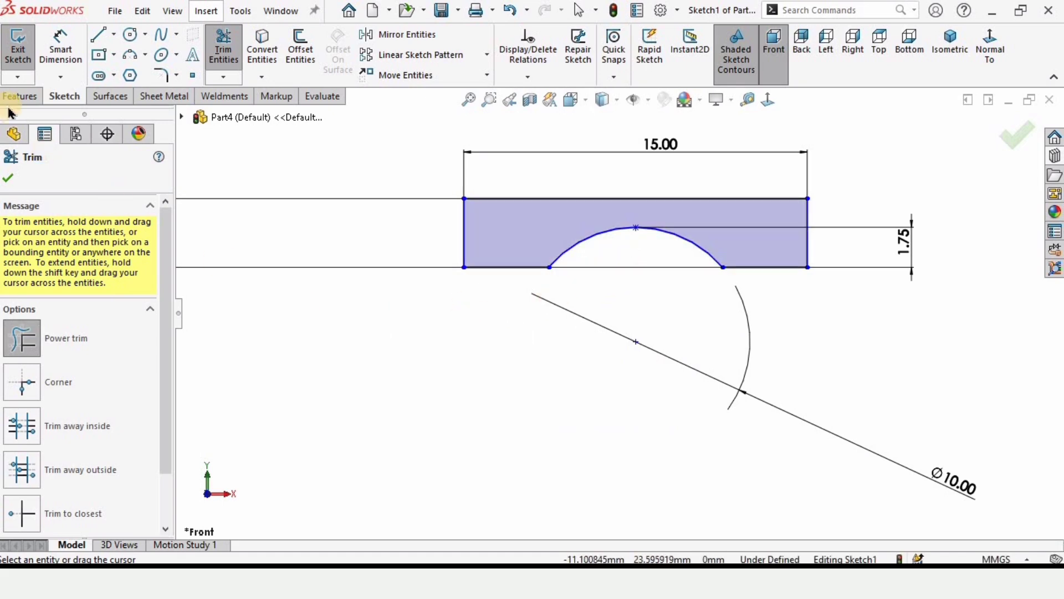
{"action": "key", "text": "Escape"}
Step: Revolve the grooved profile 360 degrees into a solid ring, reselecting the horizontal centerline as the axis
{"action": "scroll", "coordinate": [331, 311], "scroll_direction": "up", "scroll_amount": 8}
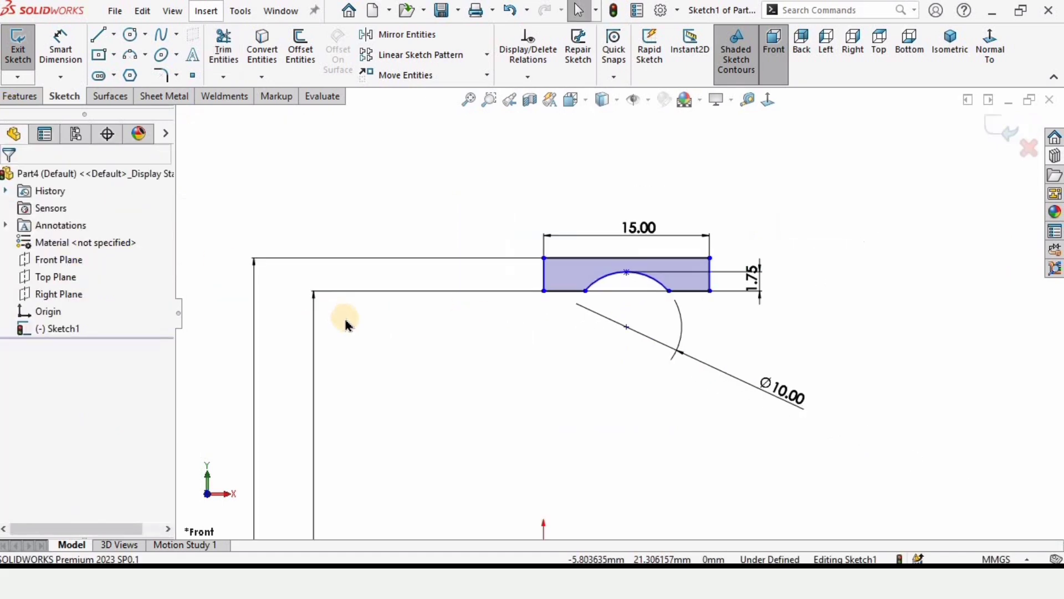
{"action": "scroll", "coordinate": [526, 339], "scroll_direction": "down", "scroll_amount": 2}
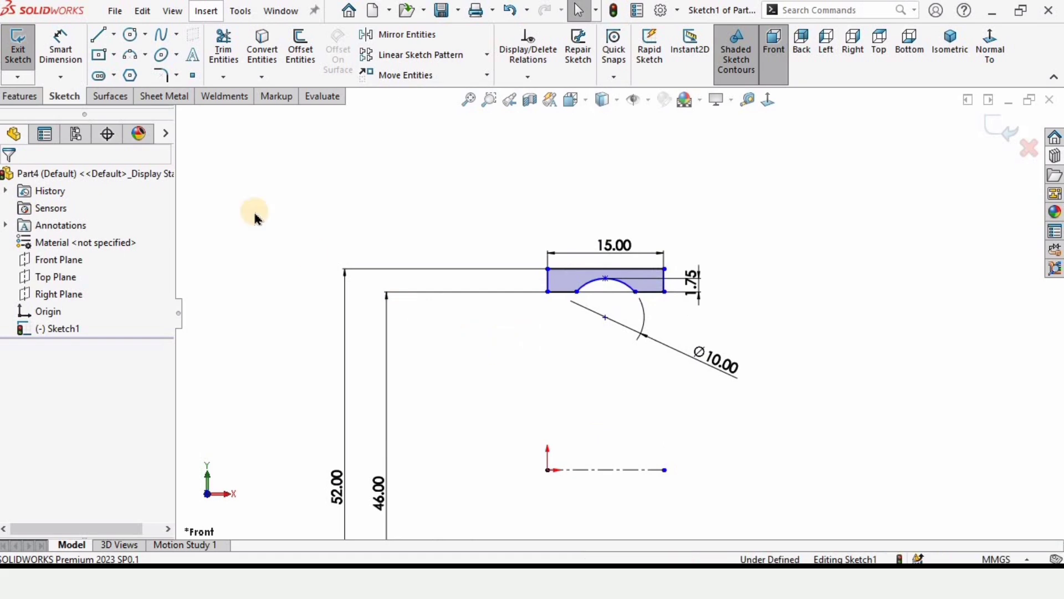
{"action": "left_click", "coordinate": [21, 97]}
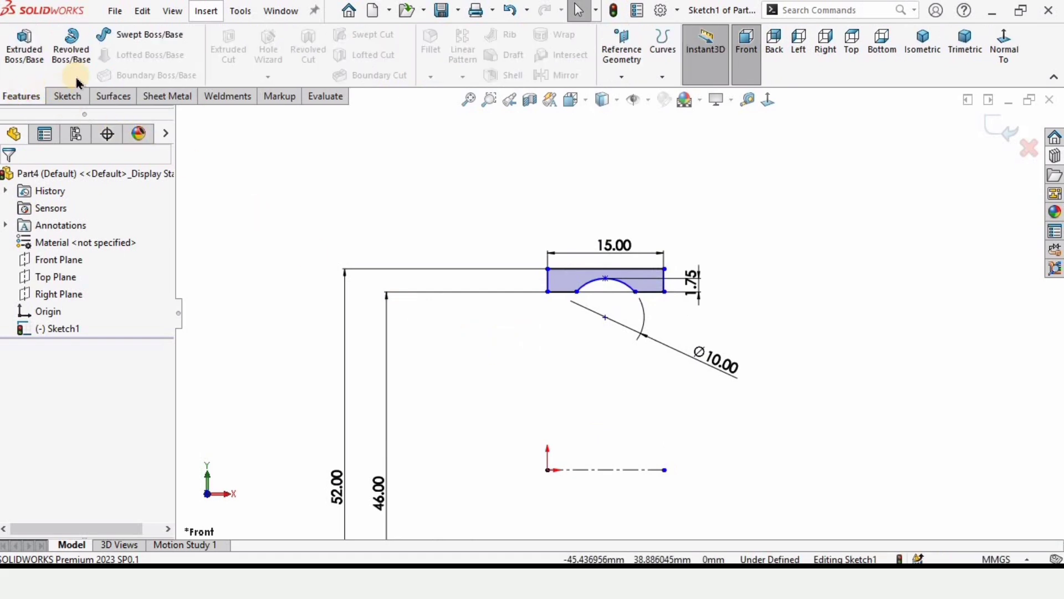
{"action": "left_click", "coordinate": [71, 53]}
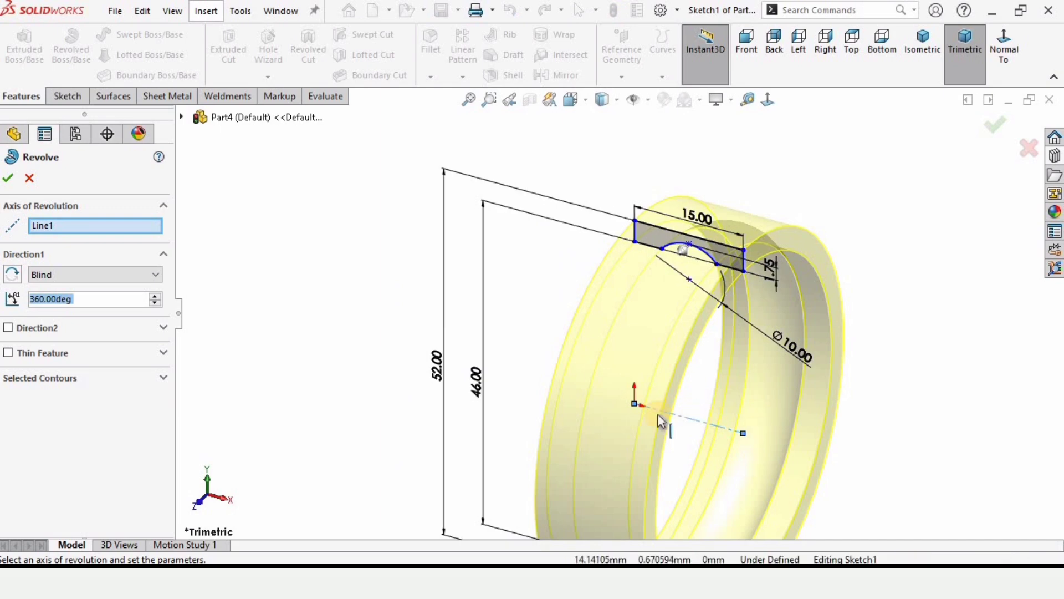
{"action": "left_click", "coordinate": [50, 229]}
{"action": "key", "text": "Delete"}
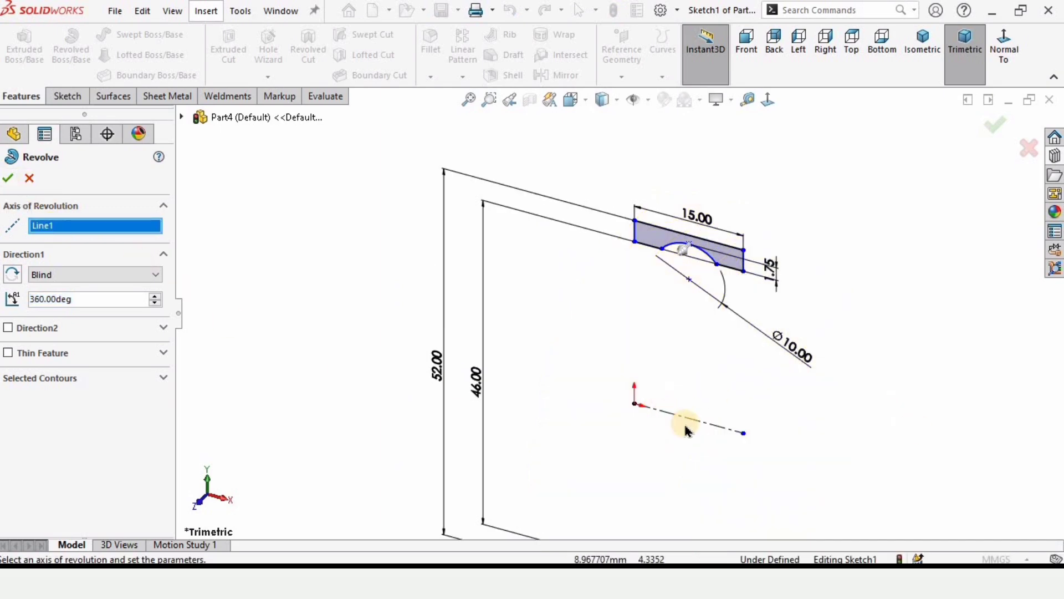
{"action": "left_click", "coordinate": [690, 428]}
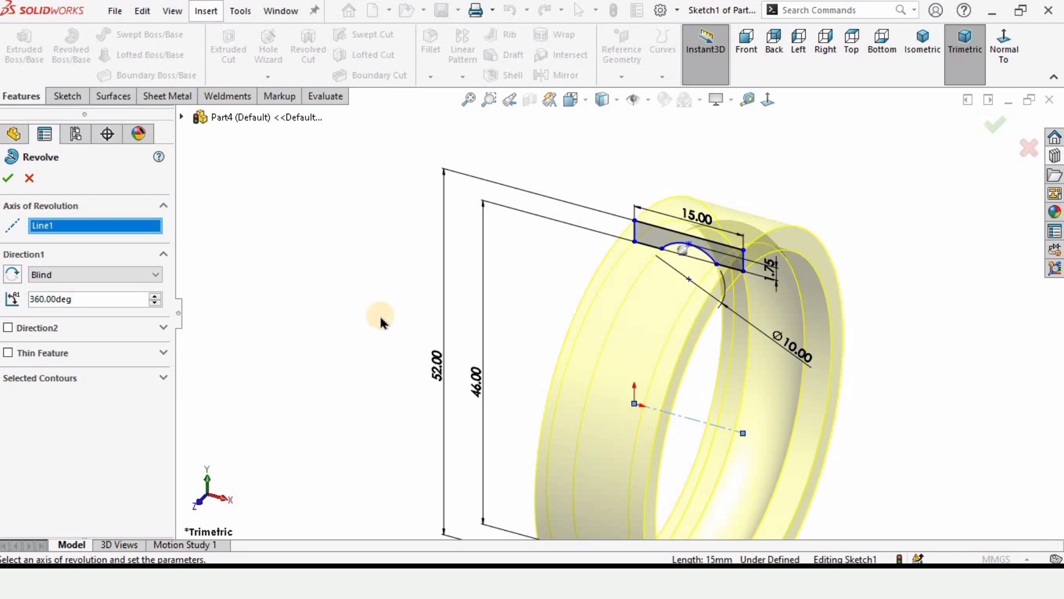
{"action": "left_click", "coordinate": [9, 178]}
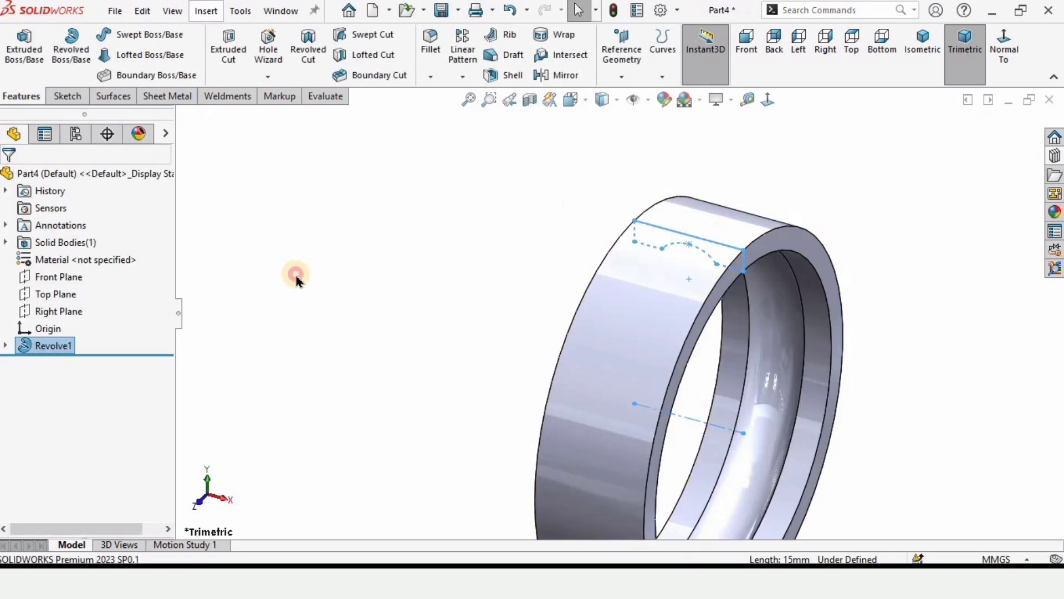
Step: Apply the chromium plate appearance from the Metal Chrome category to the whole ring
{"action": "scroll", "coordinate": [749, 352], "scroll_direction": "up", "scroll_amount": 3}
{"action": "middle_click_drag", "start_coordinate": [719, 388], "coordinate": [699, 372]}
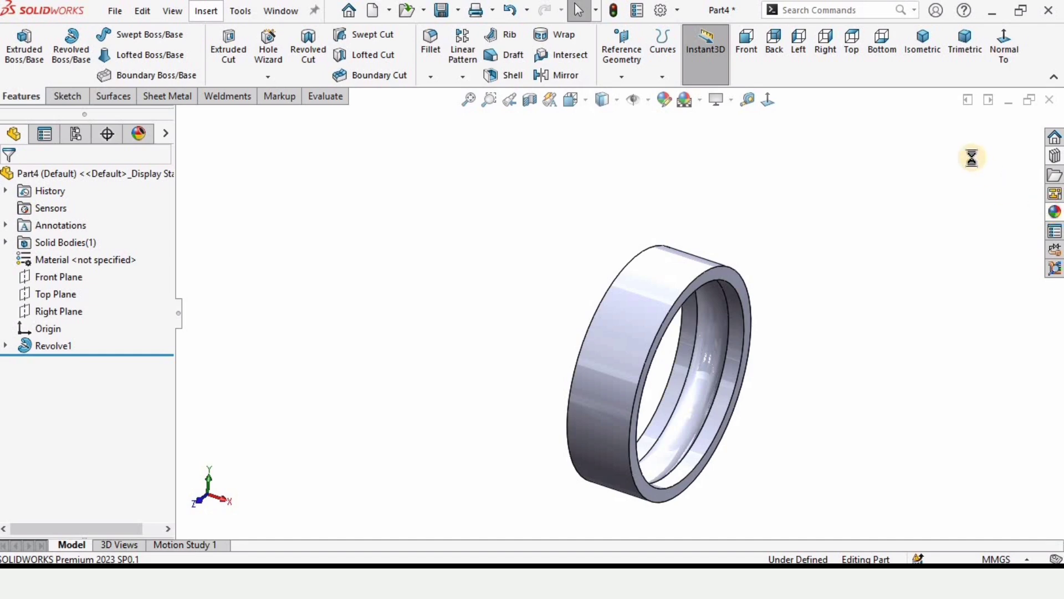
{"action": "left_click", "coordinate": [800, 149]}
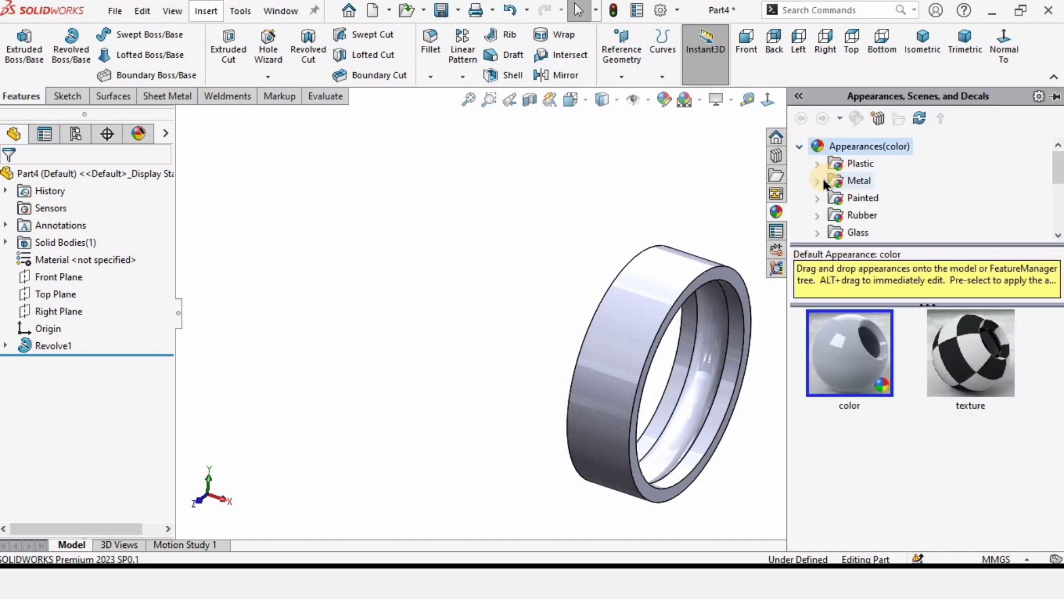
{"action": "left_click", "coordinate": [818, 182]}
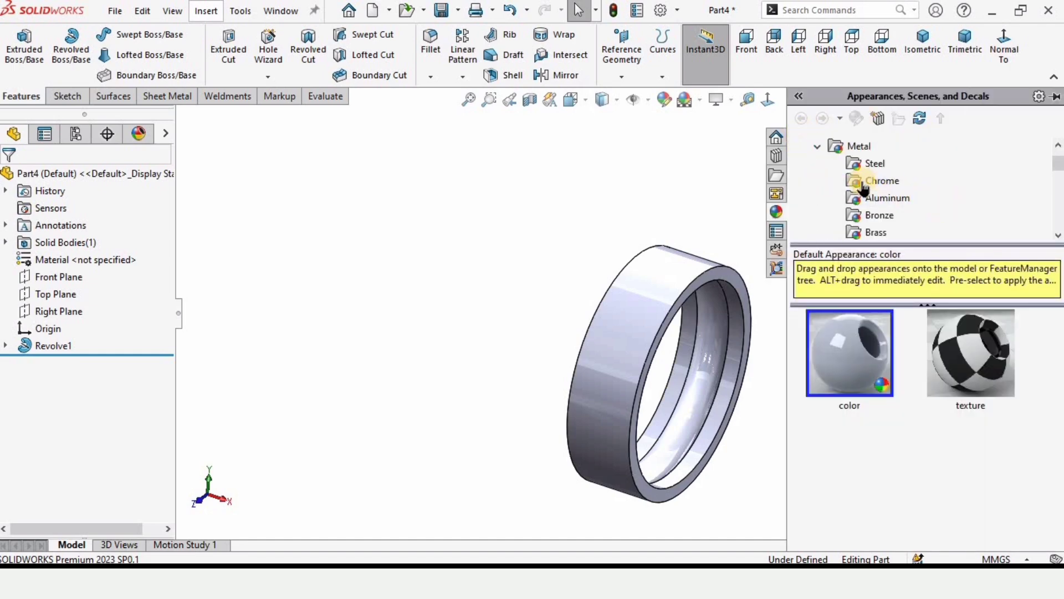
{"action": "left_click", "coordinate": [881, 181]}
{"action": "double_click", "coordinate": [851, 358]}
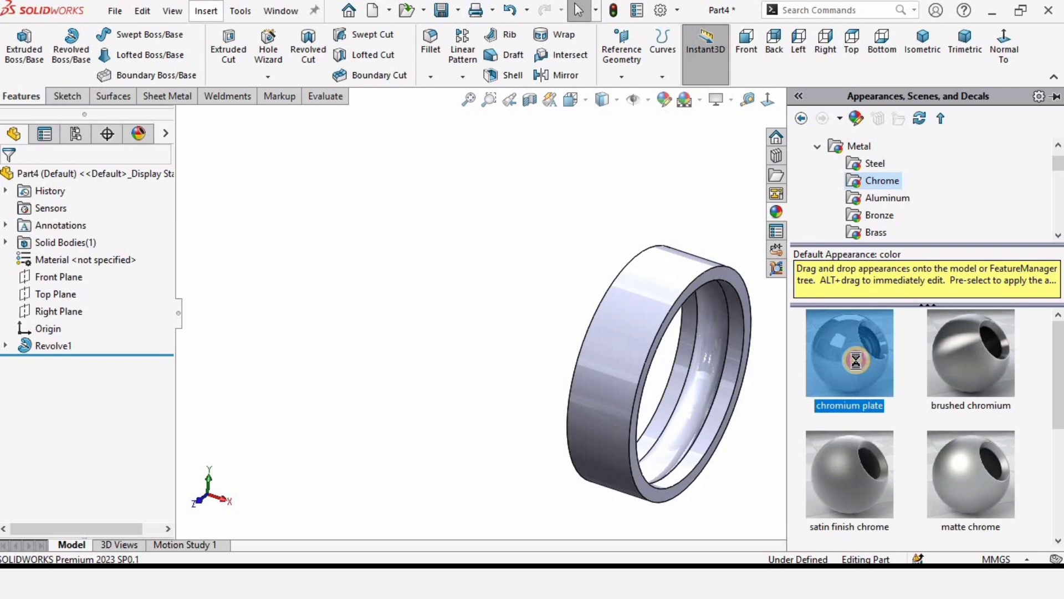
{"action": "left_click", "coordinate": [478, 367]}
Step: Save the part as Outer Race in the Bearing folder
{"action": "middle_click_drag", "start_coordinate": [553, 404], "coordinate": [498, 285]}
{"action": "scroll", "coordinate": [687, 393], "scroll_direction": "down", "scroll_amount": 1}
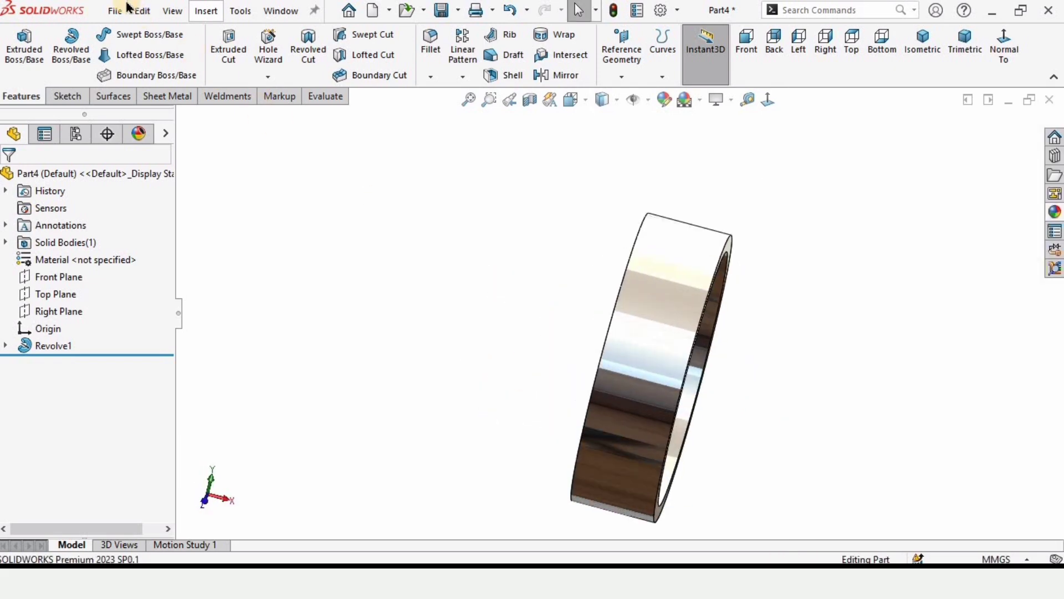
{"action": "left_click", "coordinate": [113, 17]}
{"action": "left_click", "coordinate": [150, 203]}
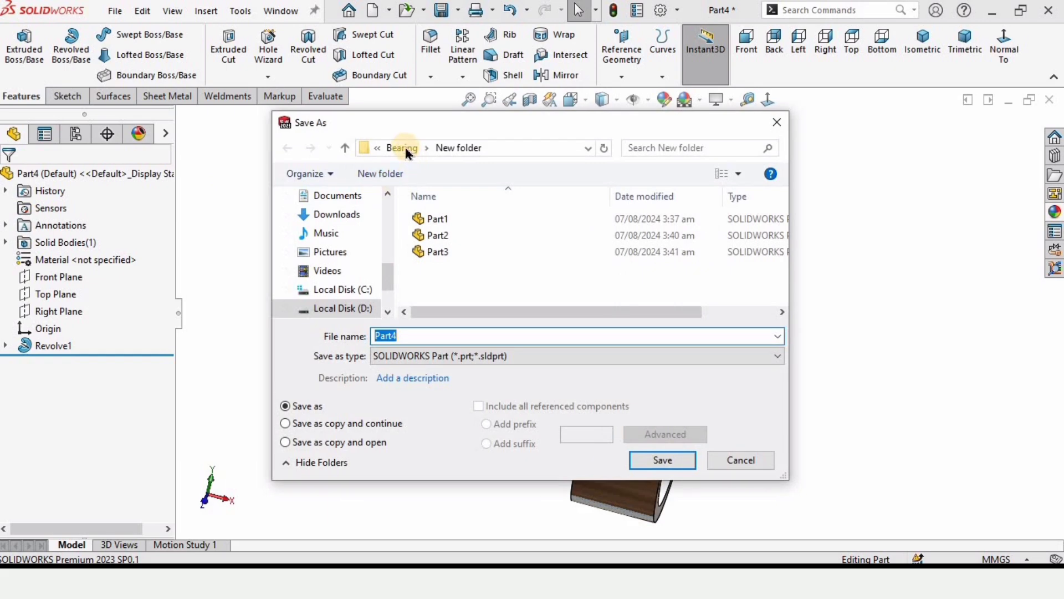
{"action": "left_click", "coordinate": [402, 148]}
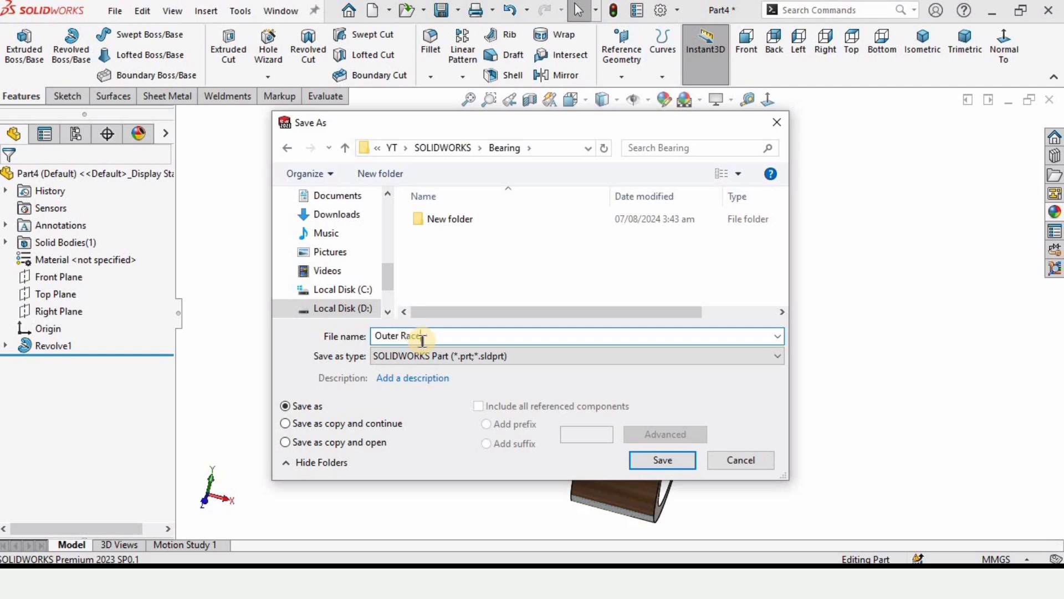
{"action": "key", "text": "Return"}
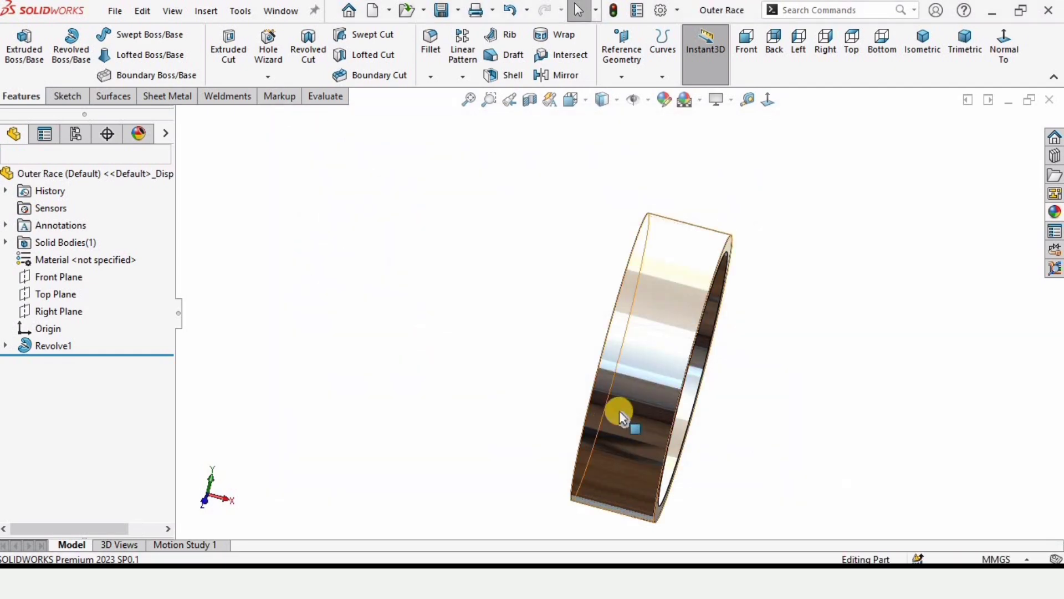
Step: Close the finished outer race part and create a new part document with the Plain White scene
{"action": "middle_click_drag", "start_coordinate": [618, 414], "coordinate": [216, 232]}
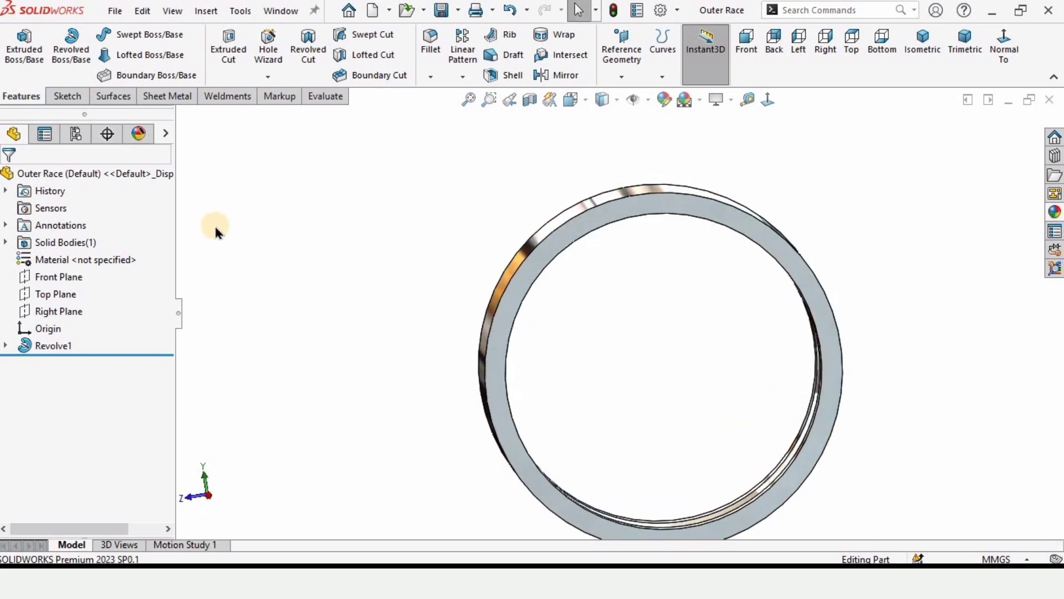
{"action": "left_click", "coordinate": [1052, 101]}
{"action": "left_click", "coordinate": [110, 12]}
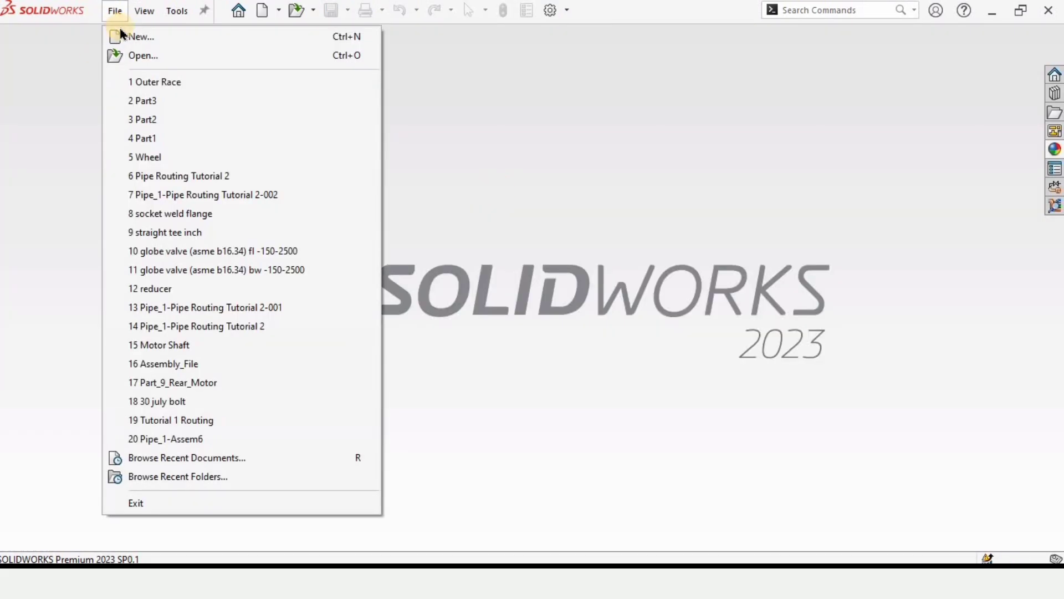
{"action": "left_click", "coordinate": [129, 32]}
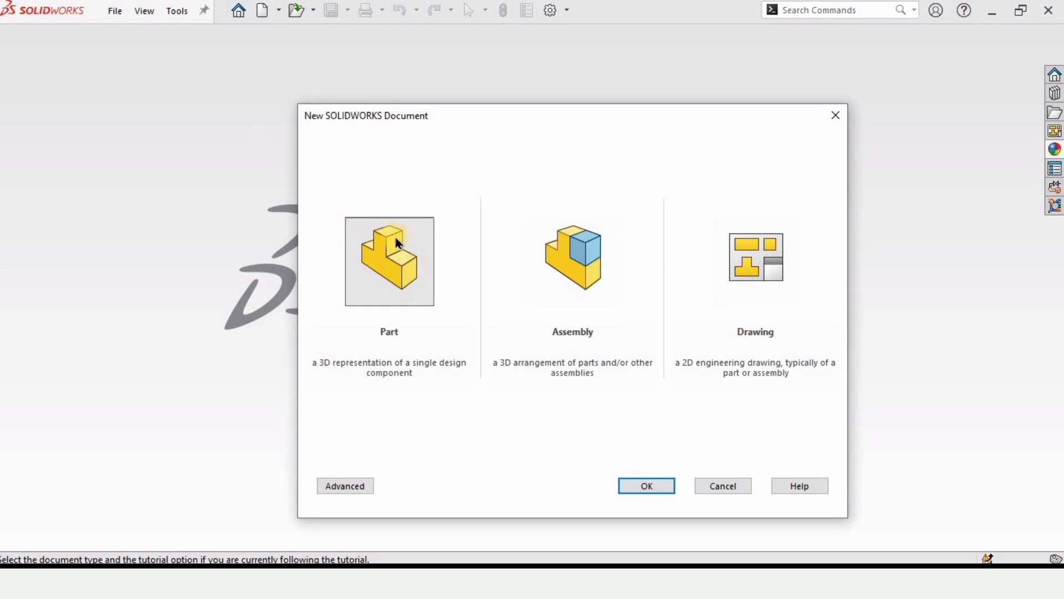
{"action": "left_click", "coordinate": [647, 487]}
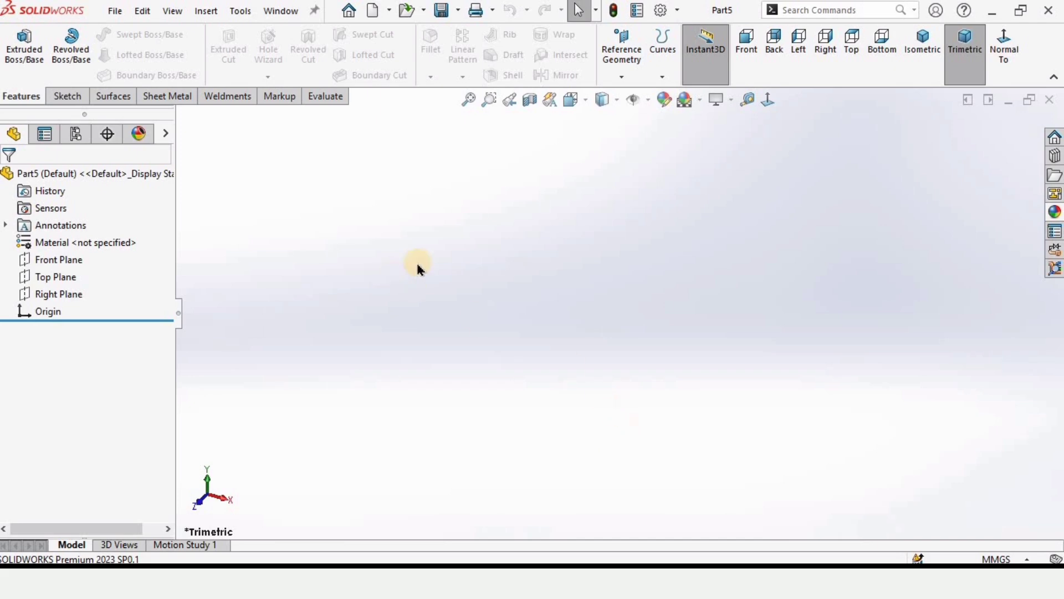
{"action": "left_click", "coordinate": [700, 101]}
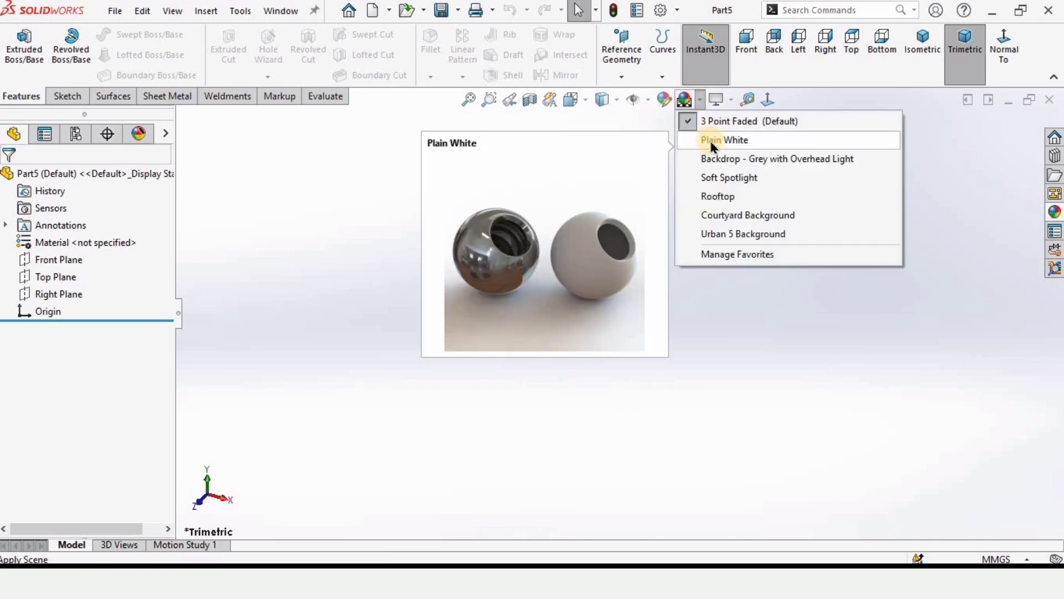
{"action": "left_click", "coordinate": [710, 139]}
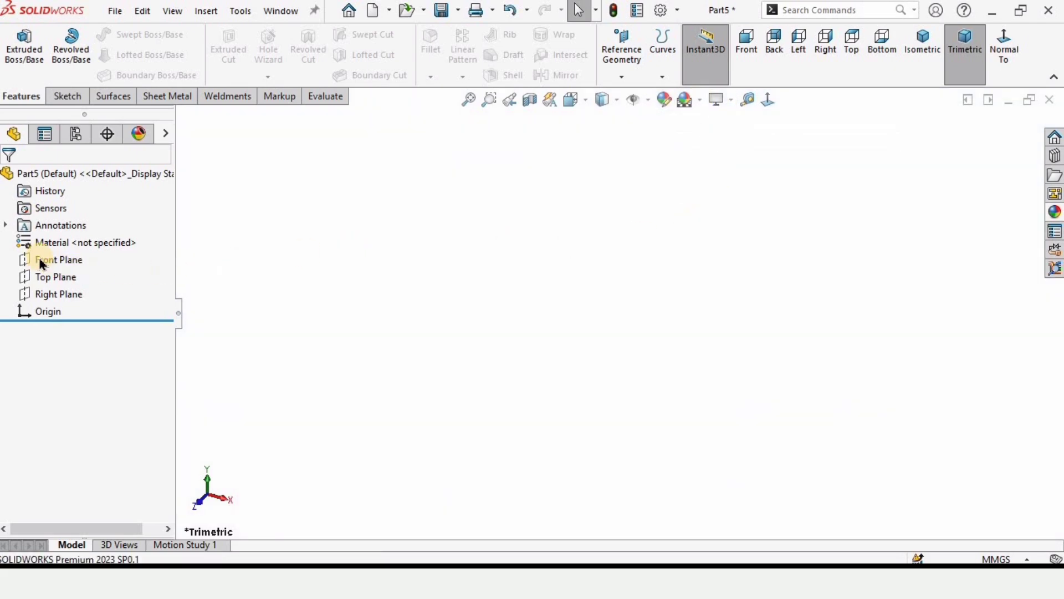
Step: Start a sketch on the Front Plane and draw a horizontal centerline about 105 mm long from the origin
{"action": "left_click", "coordinate": [62, 265]}
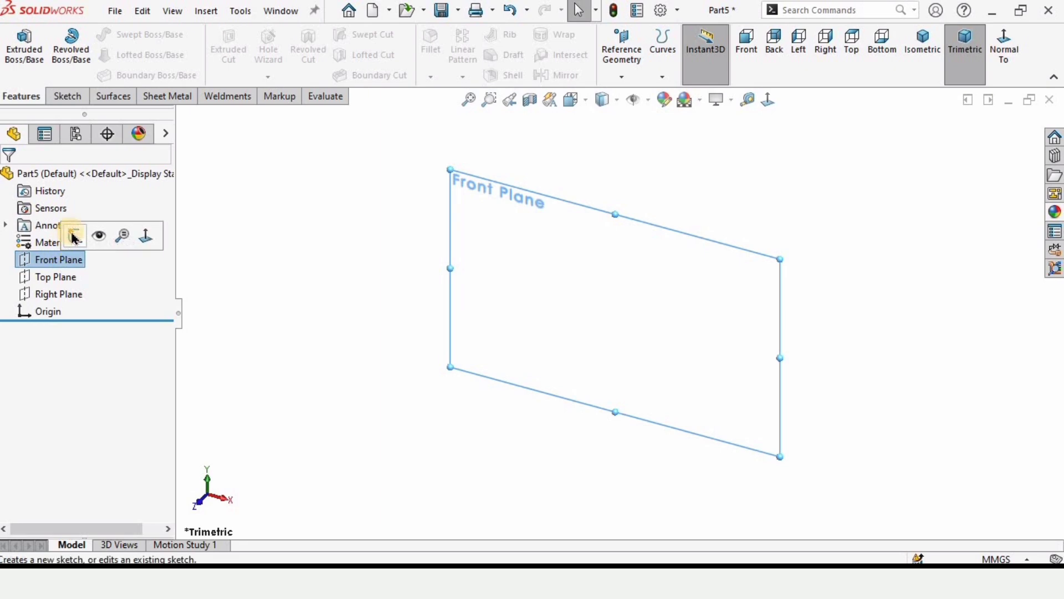
{"action": "left_click", "coordinate": [73, 235]}
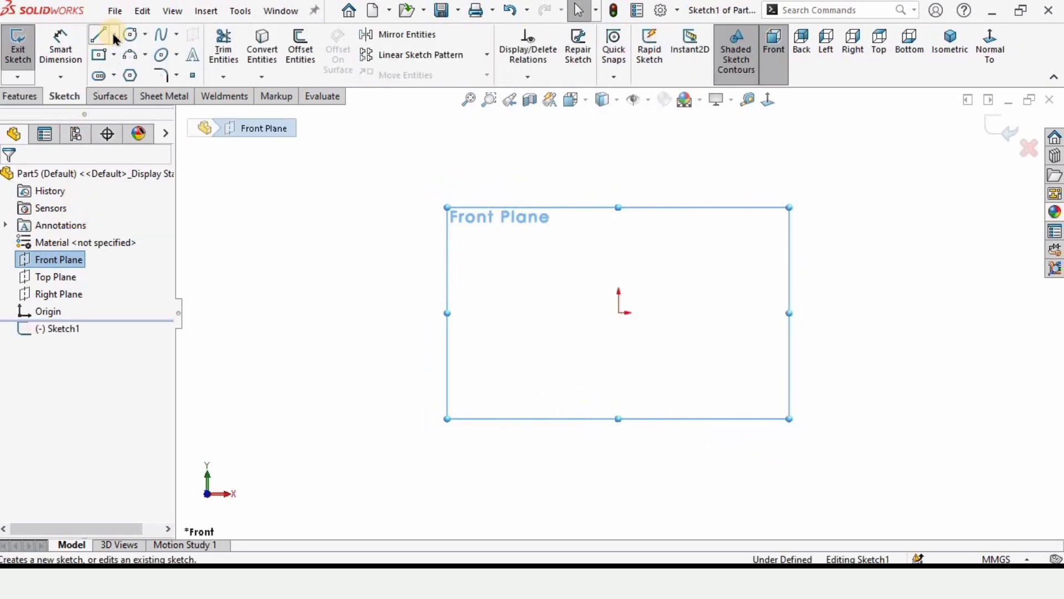
{"action": "left_click", "coordinate": [114, 37]}
{"action": "left_click", "coordinate": [123, 76]}
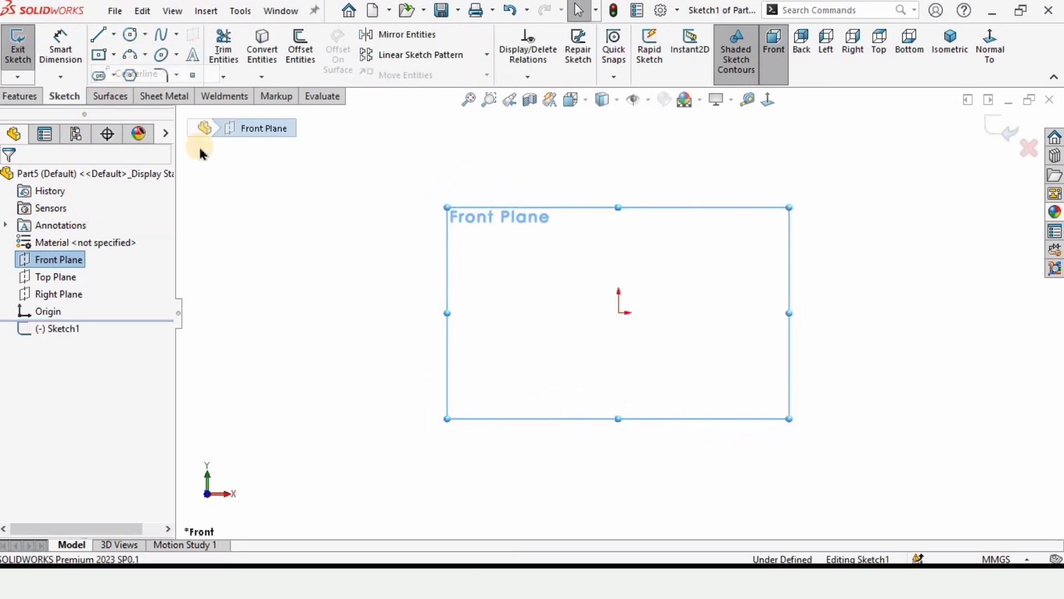
{"action": "left_click_drag", "start_coordinate": [618, 312], "coordinate": [821, 313]}
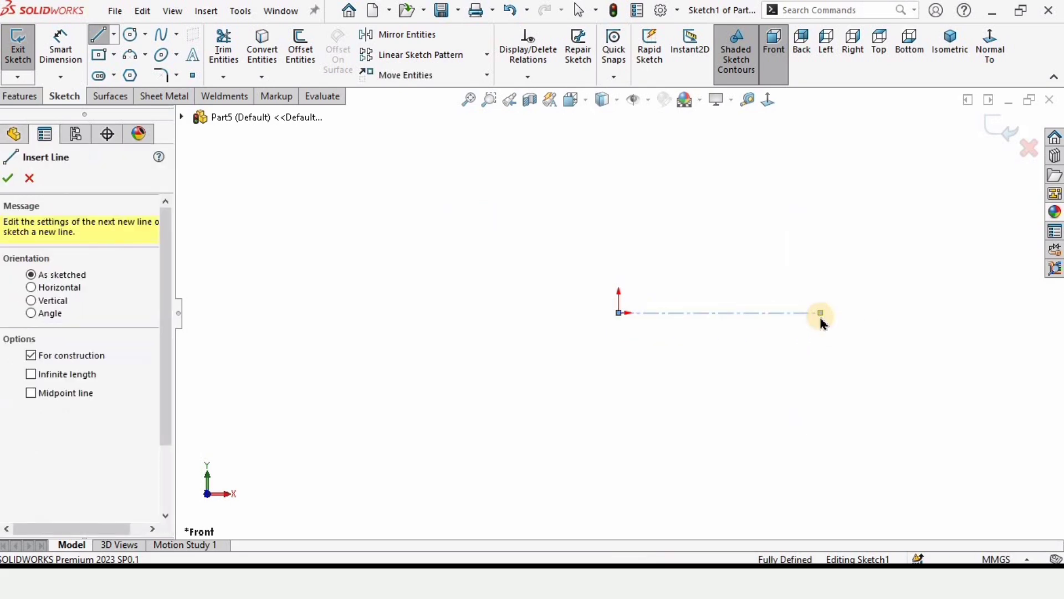
{"action": "key", "text": "Escape"}
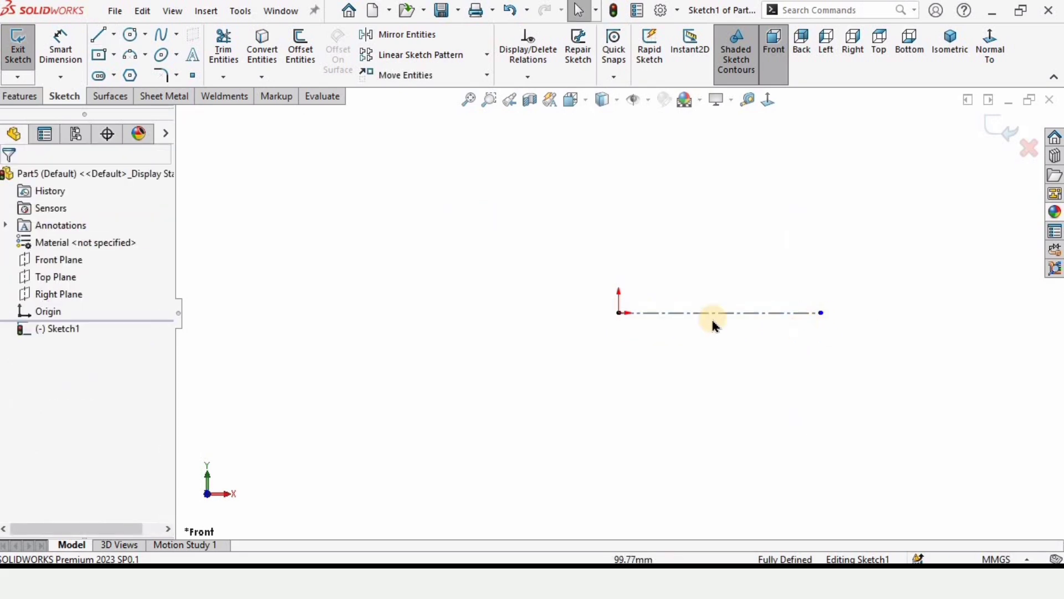
Step: Draw a closed rectangle about 105 mm long from lines above the centerline, aligned with the centerline's ends
{"action": "left_click", "coordinate": [103, 44]}
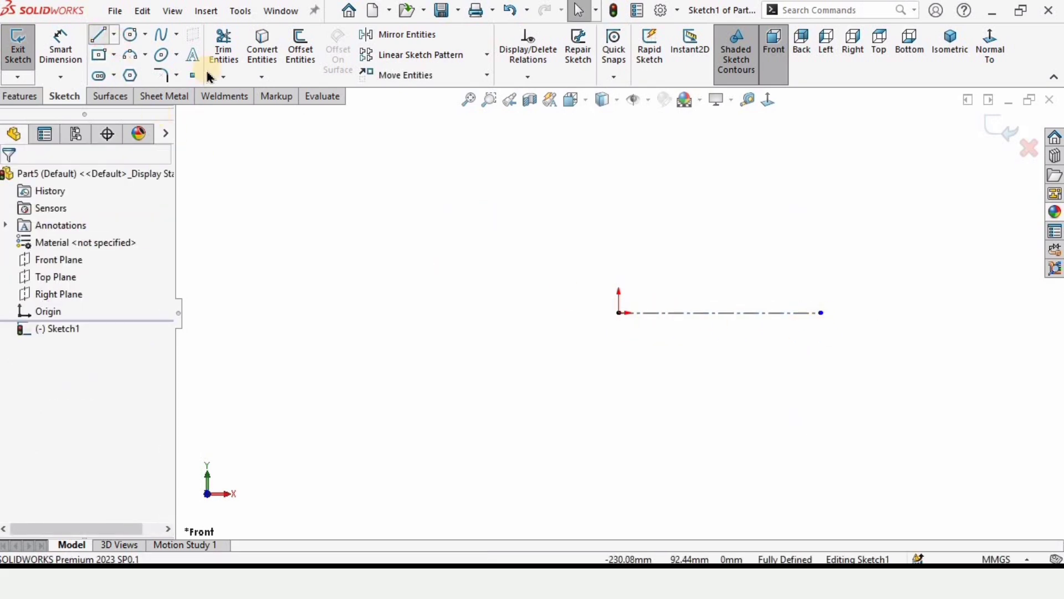
{"action": "left_click", "coordinate": [618, 243]}
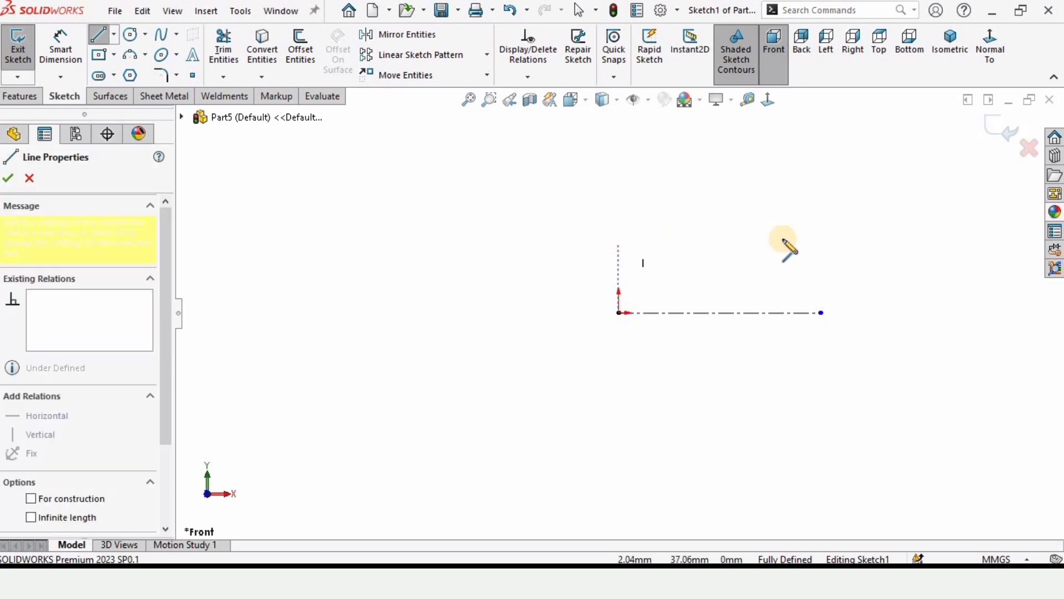
{"action": "left_click", "coordinate": [820, 243]}
{"action": "left_click", "coordinate": [820, 205]}
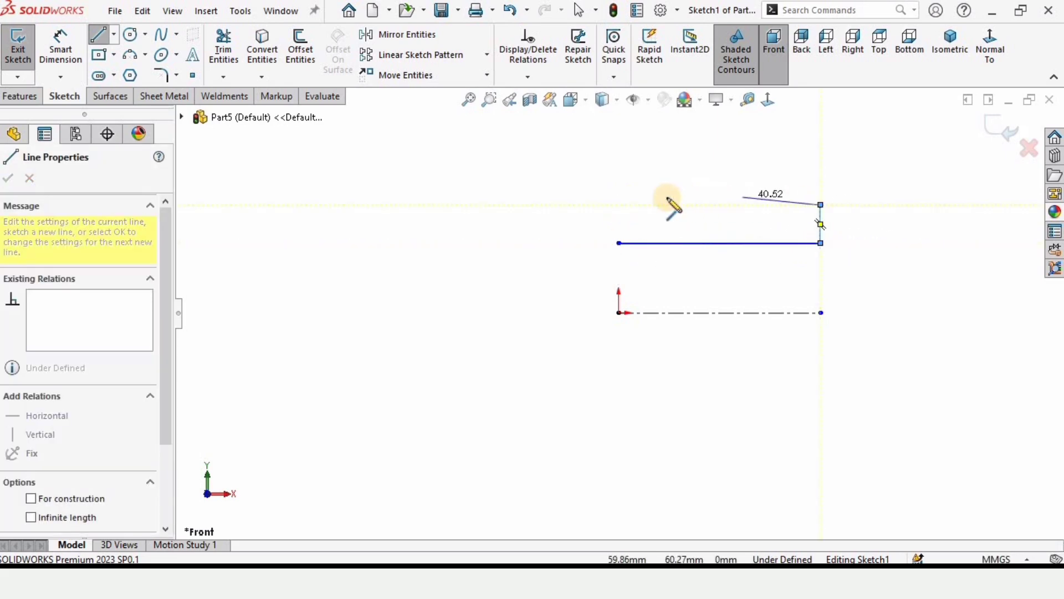
{"action": "left_click", "coordinate": [619, 204]}
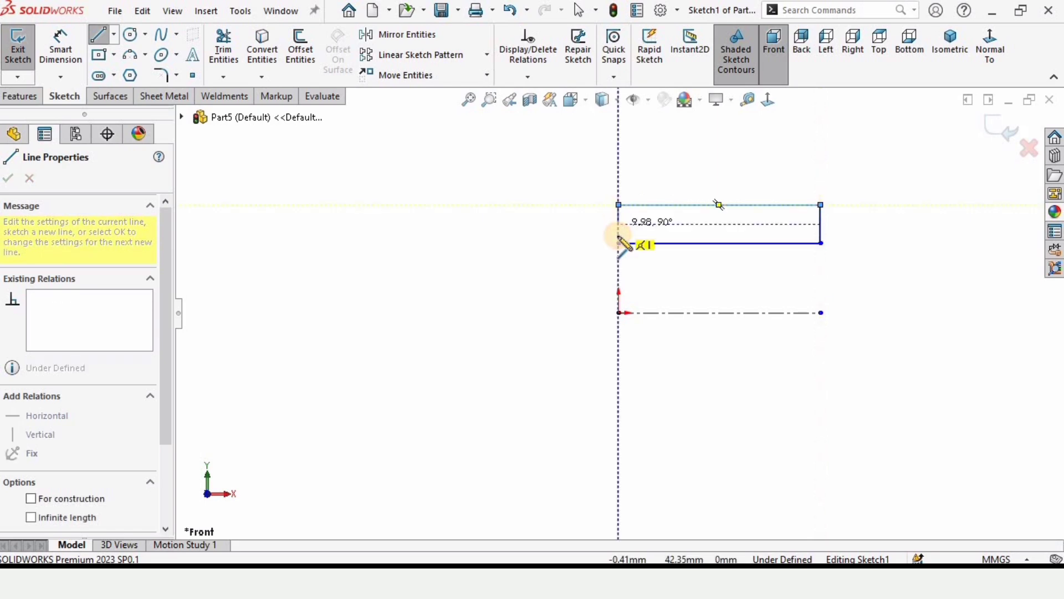
{"action": "left_click", "coordinate": [619, 243]}
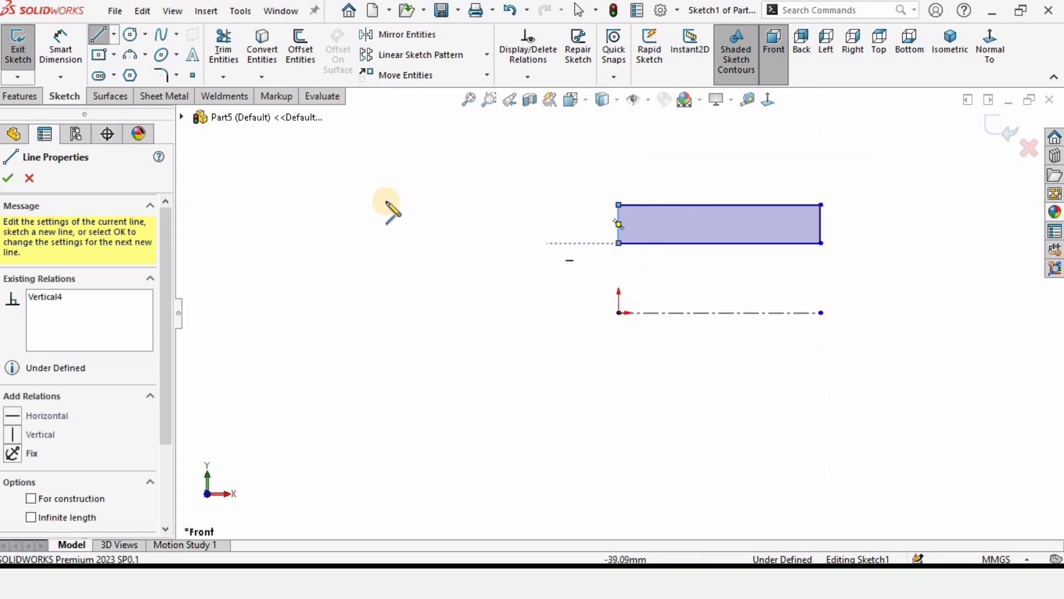
Step: Dimension the rectangle's upper edge and set its length to 15 mm
{"action": "left_click", "coordinate": [56, 47]}
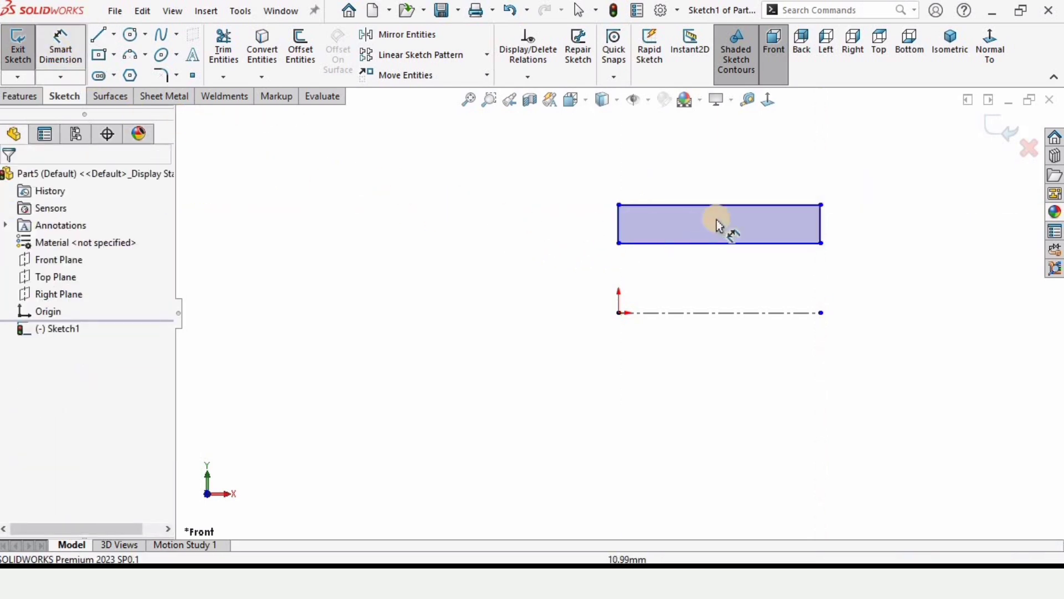
{"action": "left_click", "coordinate": [774, 206]}
{"action": "left_click", "coordinate": [771, 167]}
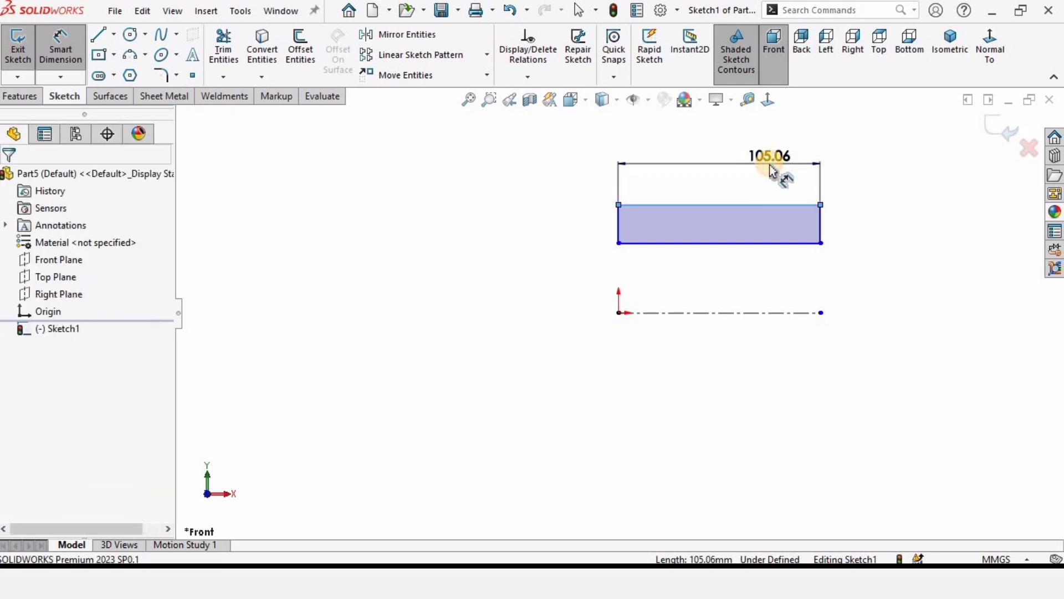
{"action": "type", "text": "15"}
{"action": "key", "text": "Return"}
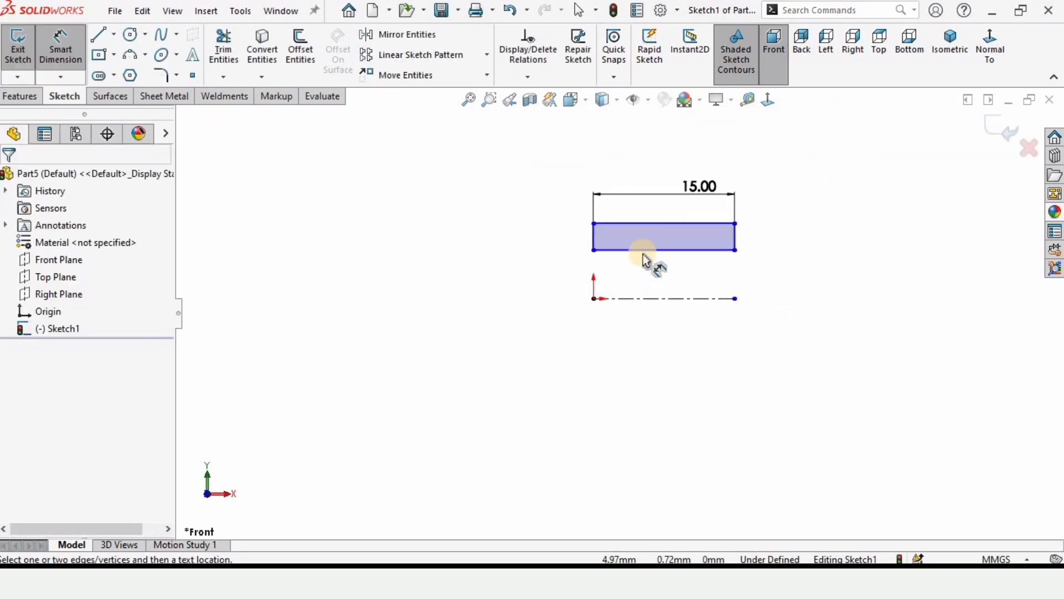
Step: Add a doubled-distance diameter dimension from the rectangle's lower edge about the centerline and set it to 25 mm
{"action": "left_click", "coordinate": [643, 251]}
{"action": "left_click", "coordinate": [623, 299]}
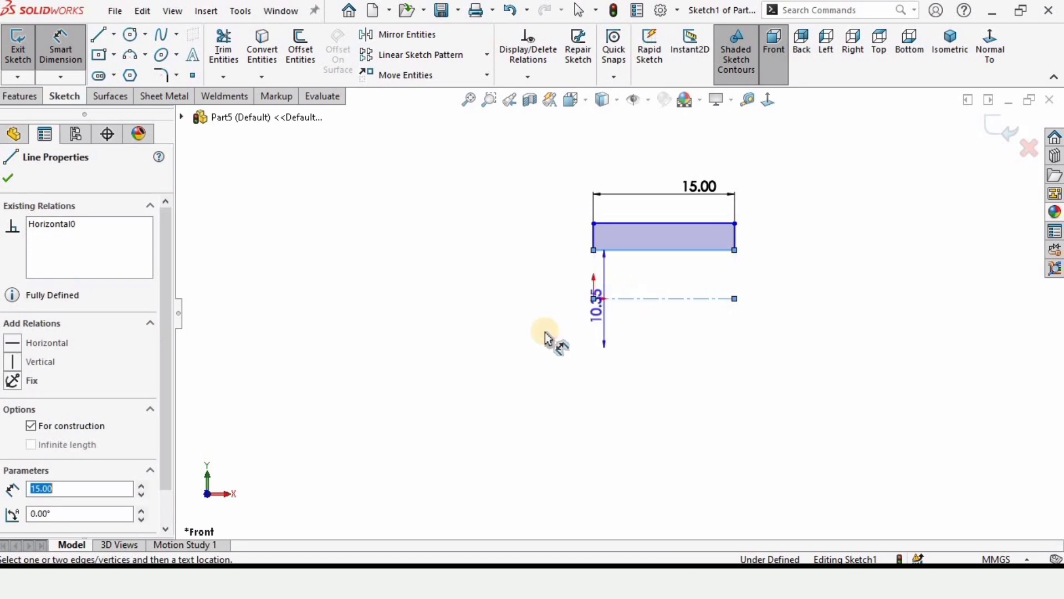
{"action": "left_click", "coordinate": [521, 356]}
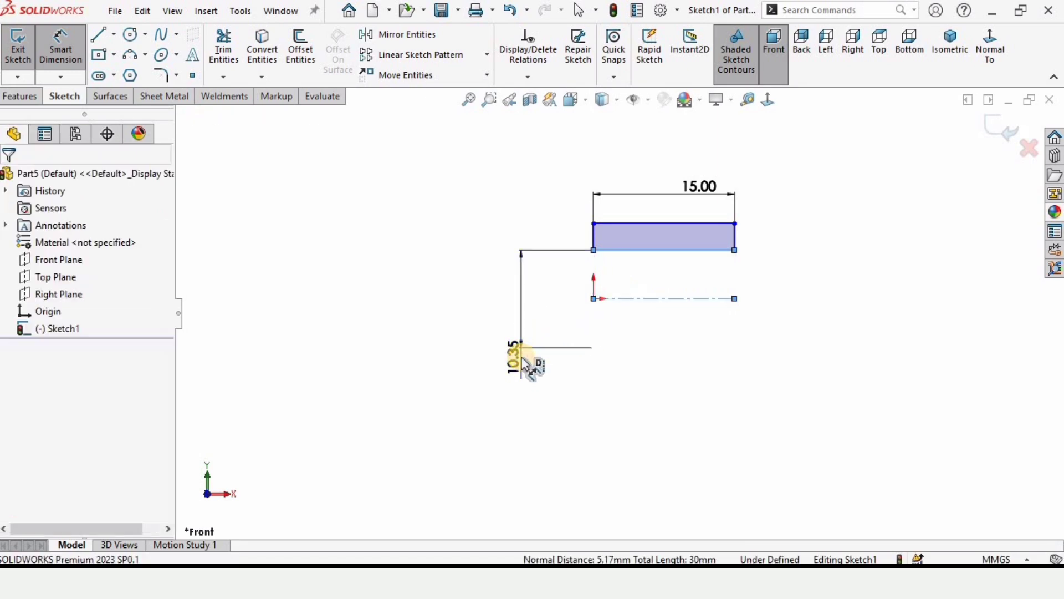
{"action": "type", "text": "7"}
{"action": "key", "text": "Return"}
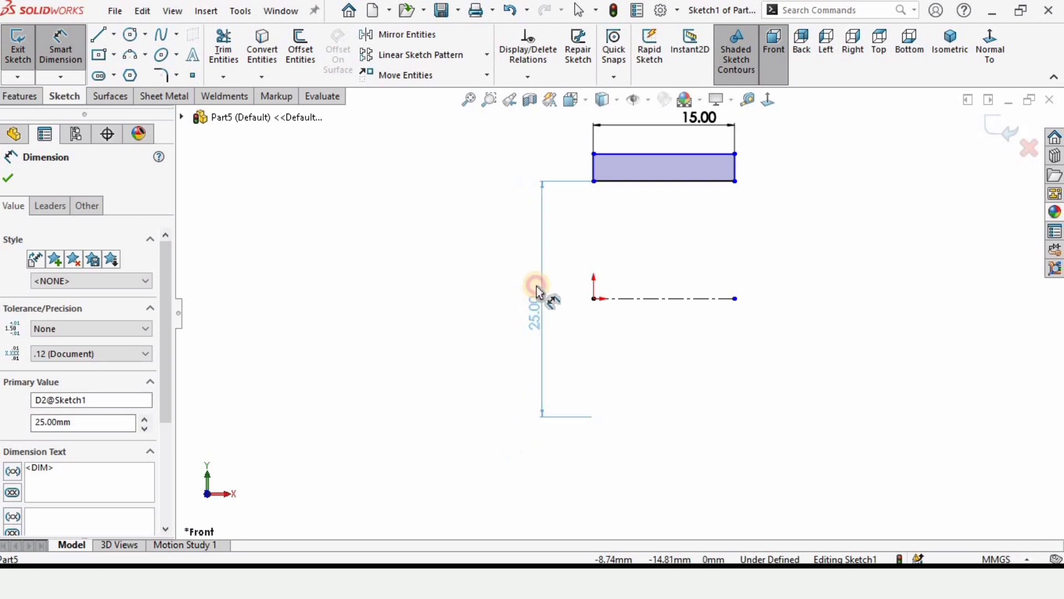
{"action": "left_click", "coordinate": [461, 280]}
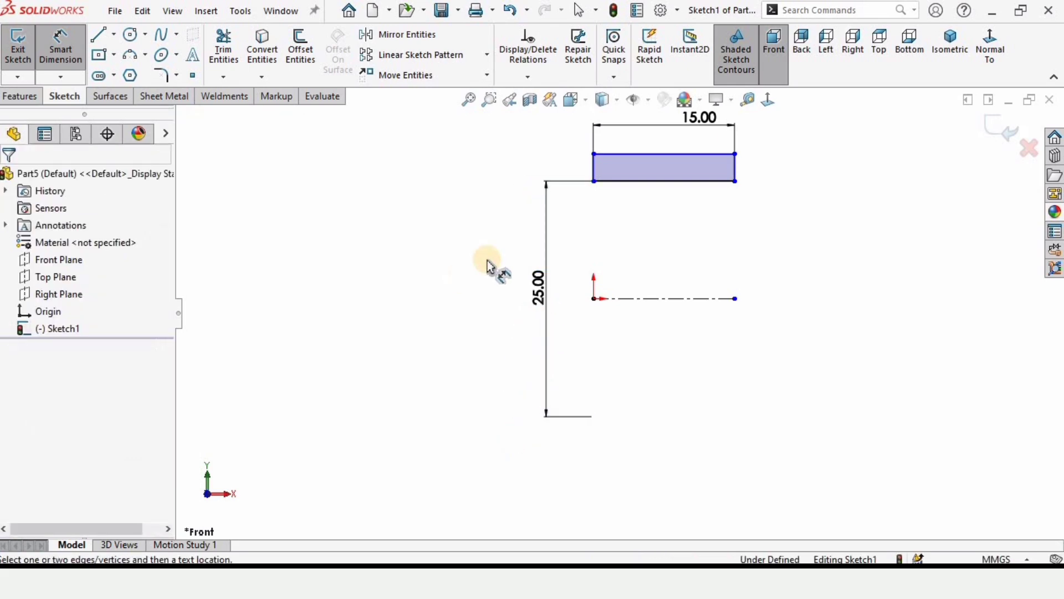
Step: Add a doubled-distance diameter dimension from the rectangle's upper edge about the centerline and set it to 31 mm
{"action": "left_click", "coordinate": [619, 155]}
{"action": "left_click", "coordinate": [630, 300]}
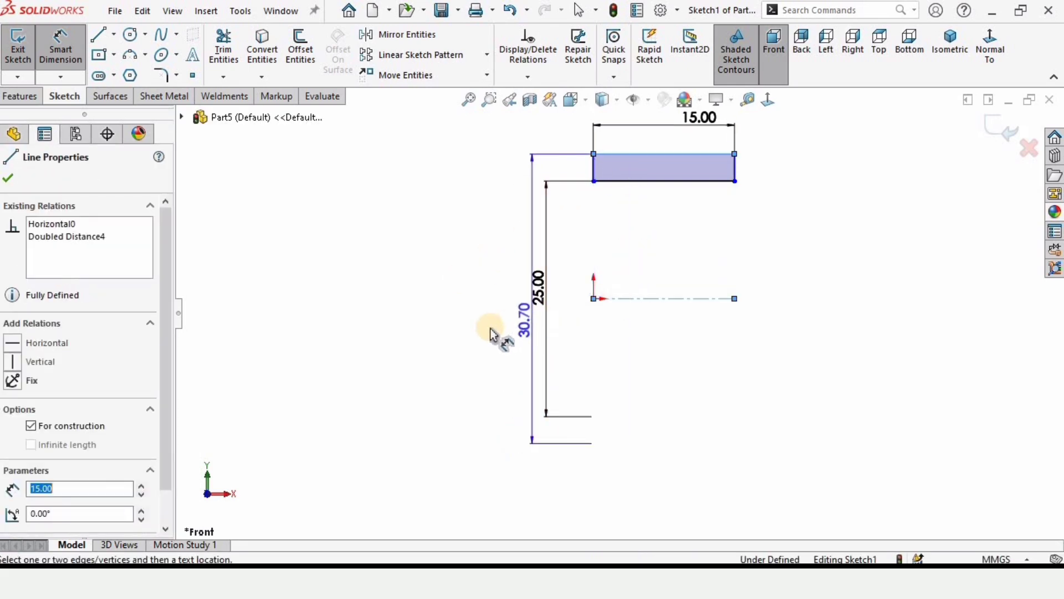
{"action": "left_click", "coordinate": [478, 331]}
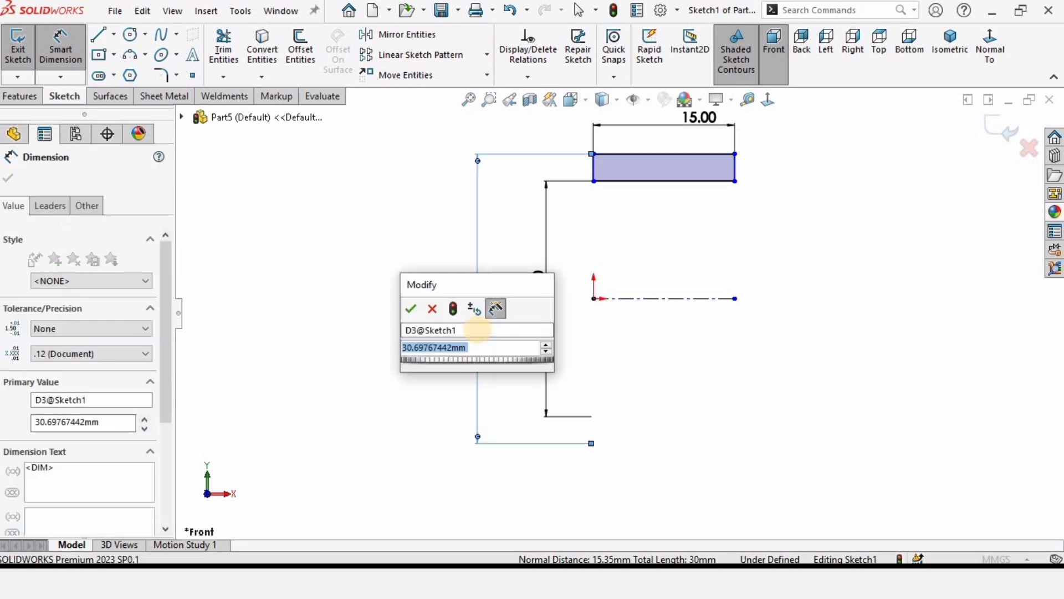
{"action": "type", "text": "31"}
{"action": "key", "text": "Return"}
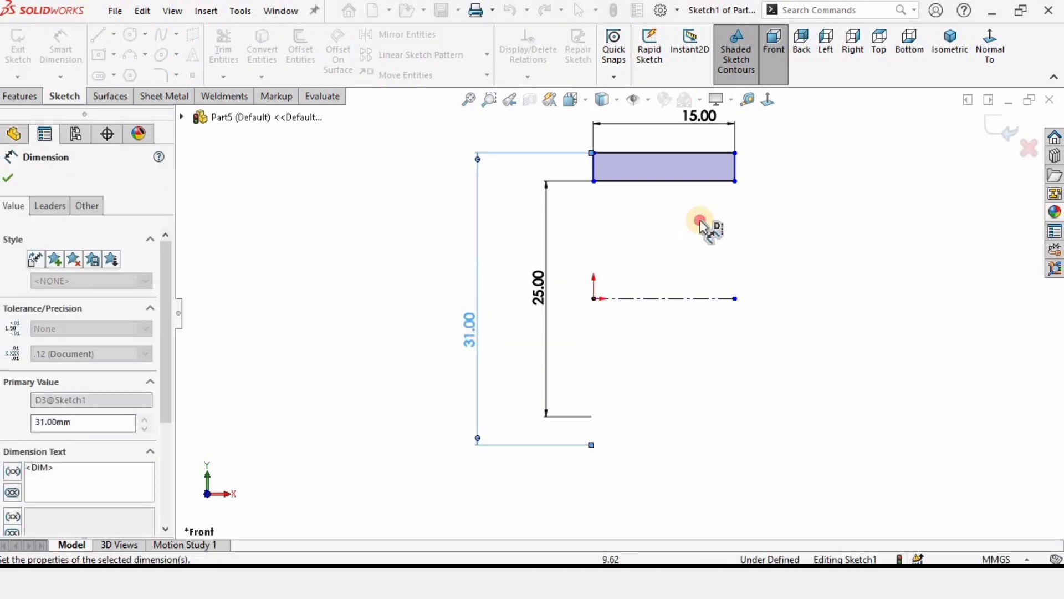
{"action": "left_click", "coordinate": [699, 221]}
Step: Sketch a circle of about 1.6 mm radius just above the middle of the rectangle's upper edge
{"action": "scroll", "coordinate": [707, 128], "scroll_direction": "down", "scroll_amount": 1}
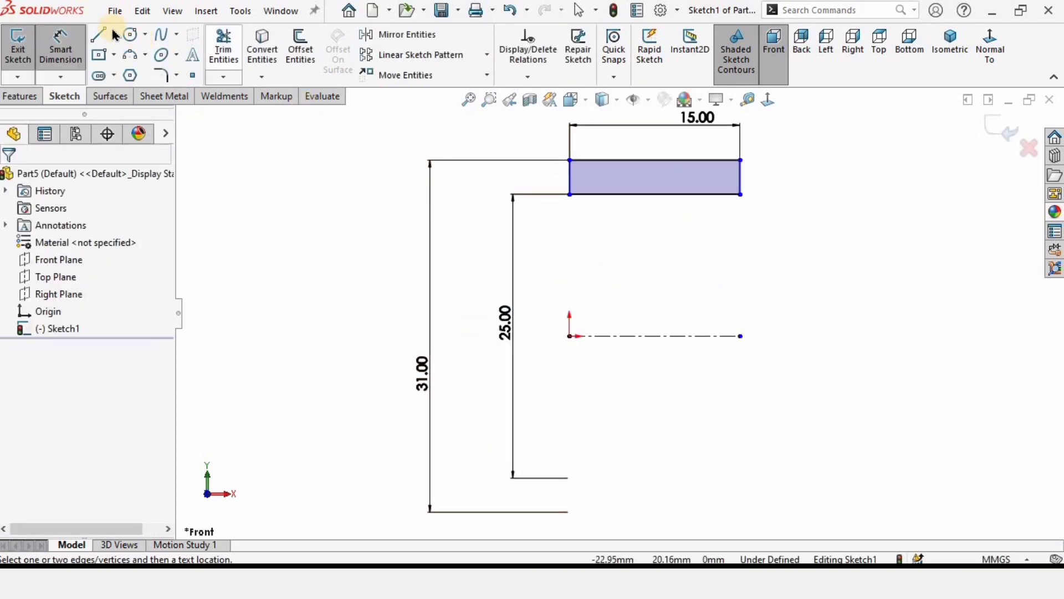
{"action": "left_click", "coordinate": [133, 36]}
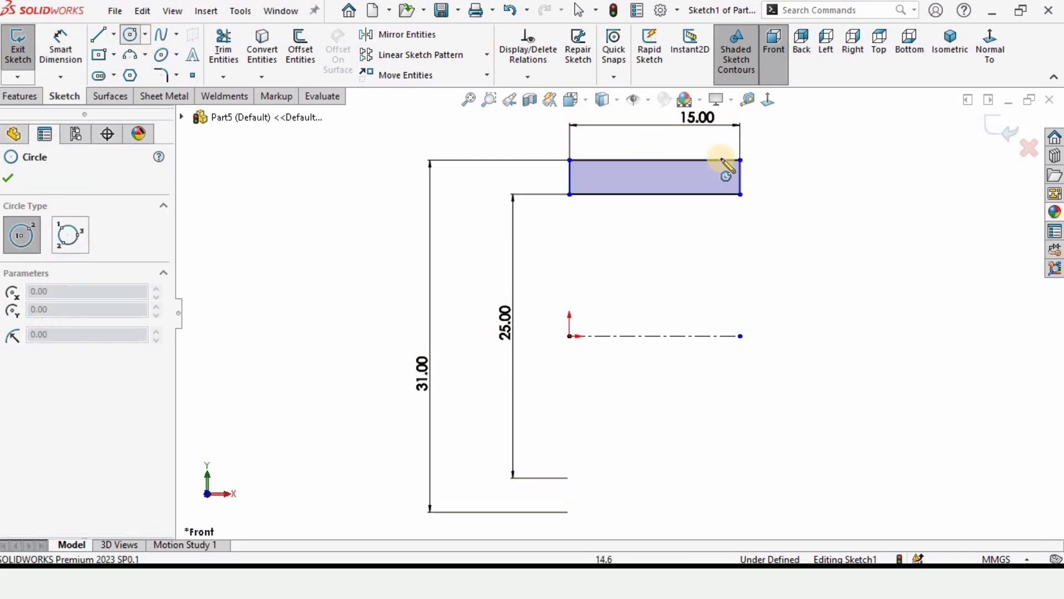
{"action": "scroll", "coordinate": [721, 161], "scroll_direction": "down", "scroll_amount": 2}
{"action": "left_click", "coordinate": [637, 124]}
{"action": "left_click", "coordinate": [638, 127]}
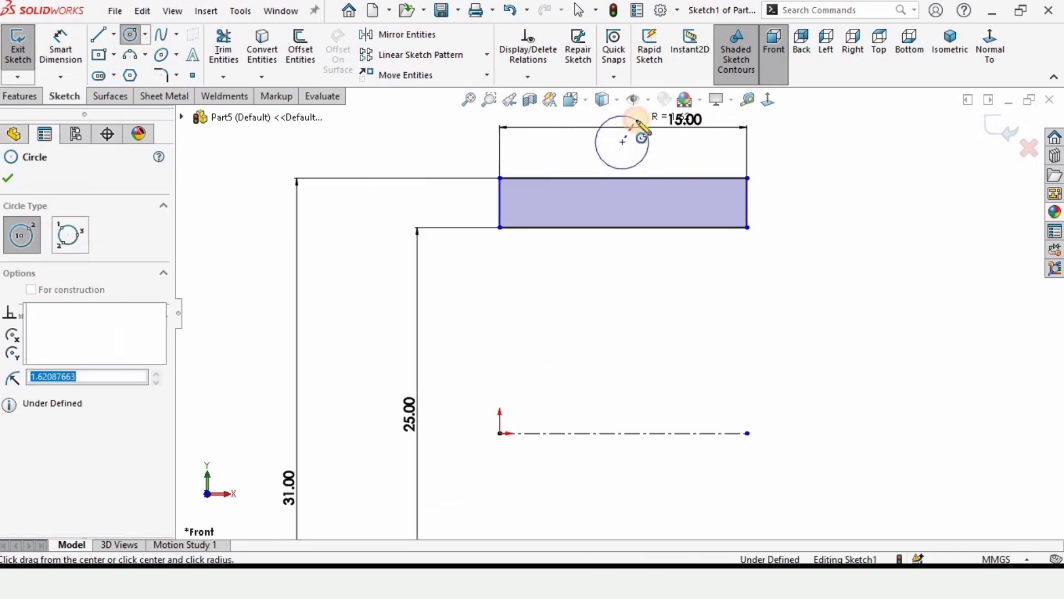
{"action": "key", "text": "Escape"}
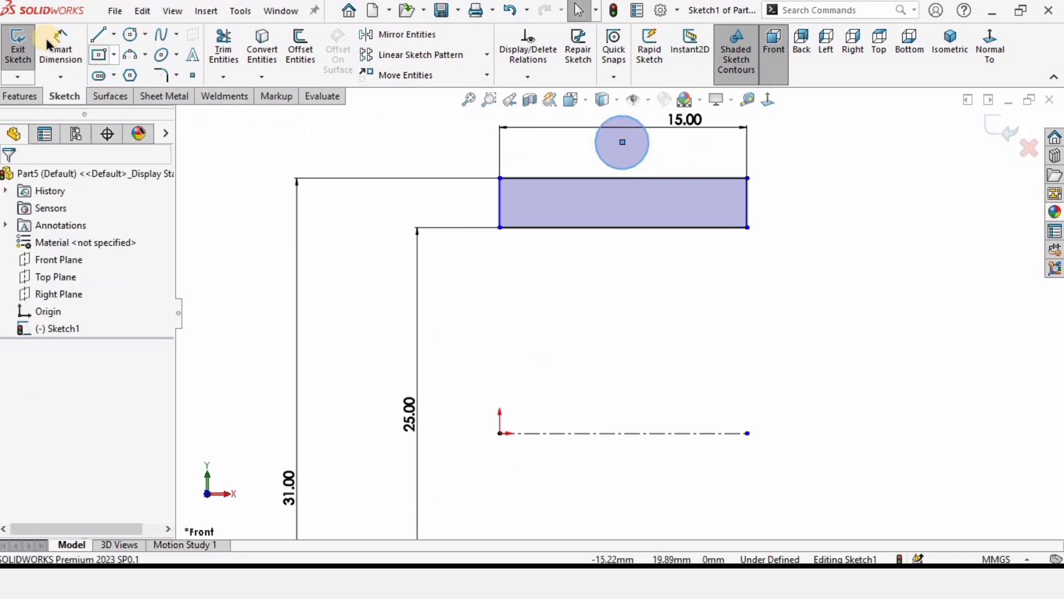
Step: Place a sketch point on the lowest point of the circle, vertically below its center
{"action": "left_click", "coordinate": [57, 46]}
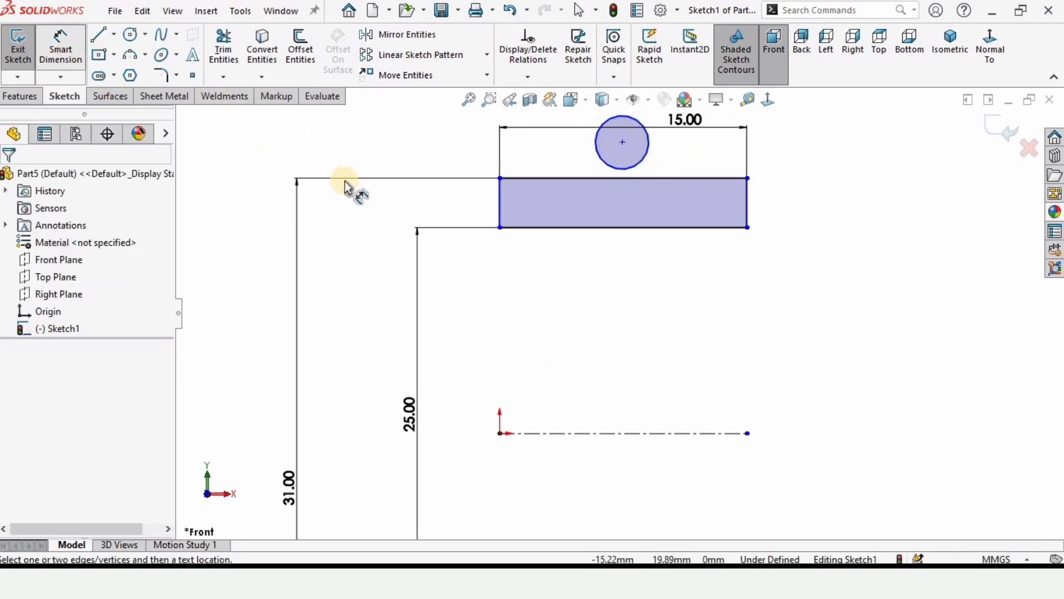
{"action": "left_click", "coordinate": [200, 78]}
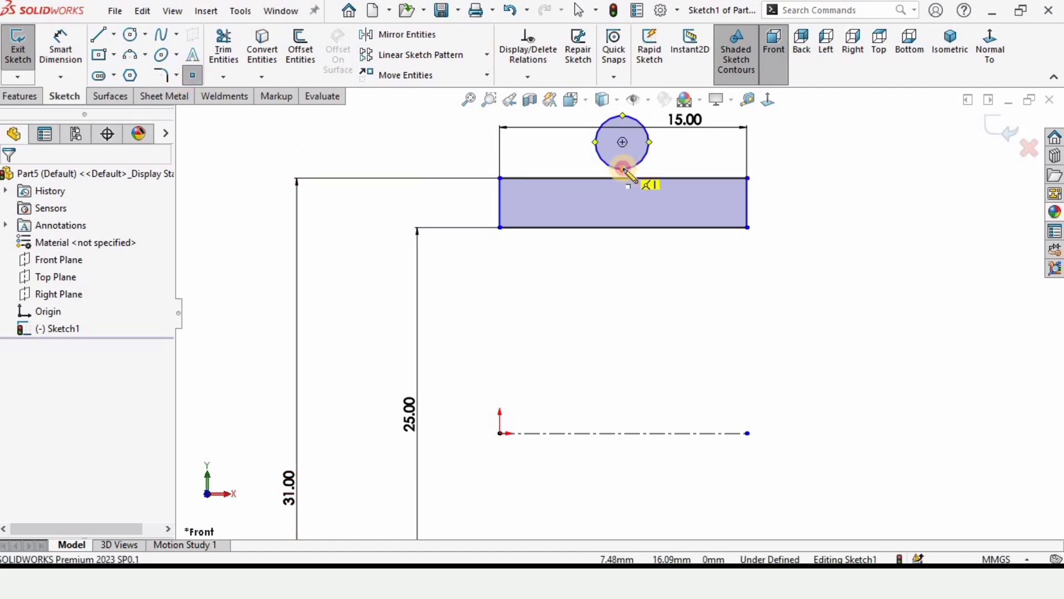
{"action": "left_click", "coordinate": [623, 170]}
{"action": "scroll", "coordinate": [626, 162], "scroll_direction": "down", "scroll_amount": 2}
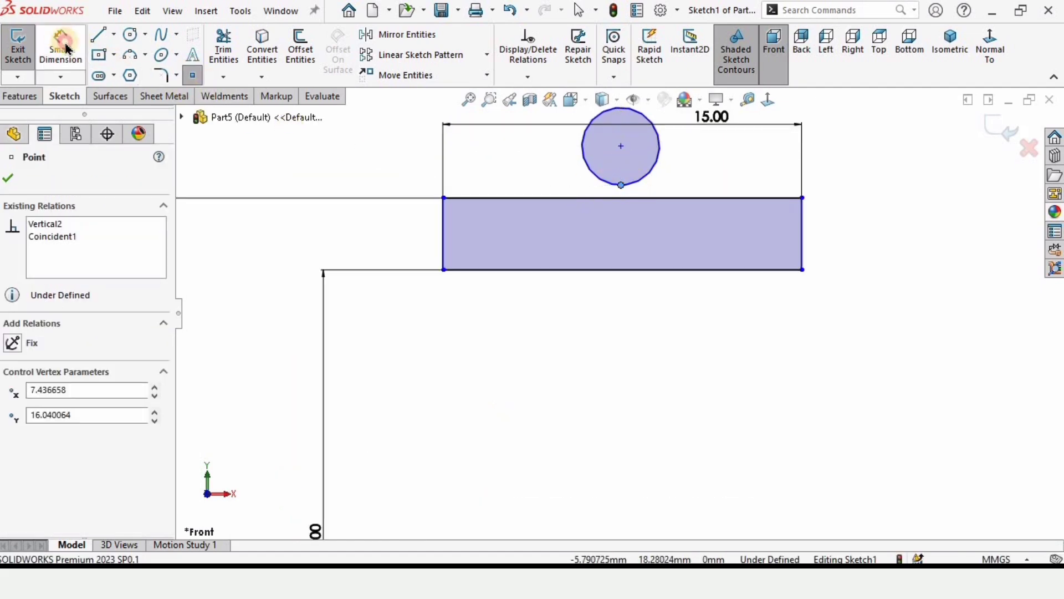
Step: Dimension the distance from the circle's lowest point to the rectangle's lower edge and set it to 1.75 mm
{"action": "left_click", "coordinate": [65, 49]}
{"action": "left_click", "coordinate": [622, 187]}
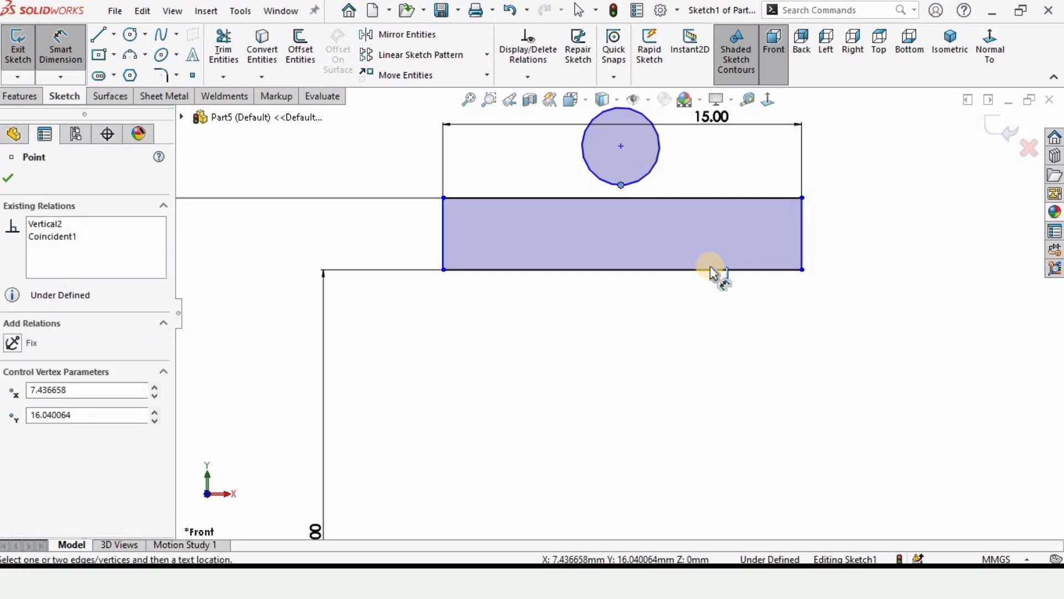
{"action": "left_click", "coordinate": [713, 270]}
{"action": "left_click", "coordinate": [881, 237]}
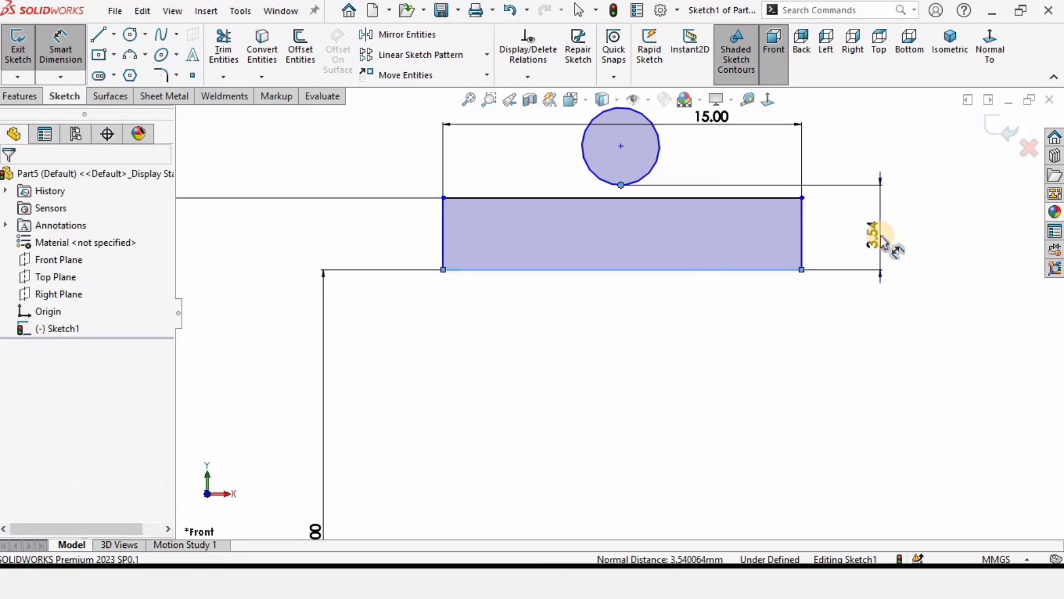
{"action": "type", "text": "1.75"}
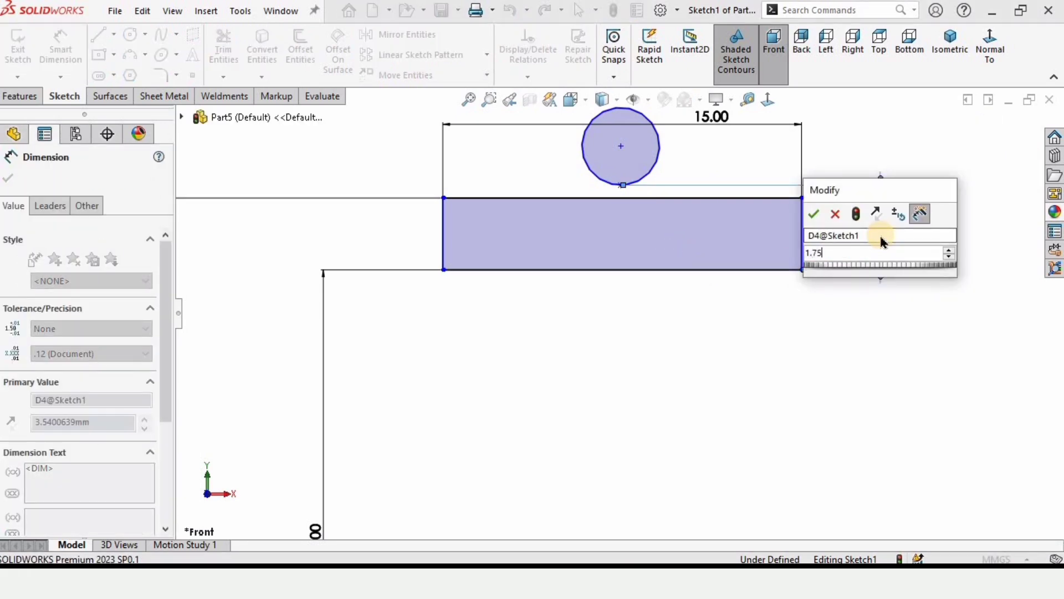
{"action": "key", "text": "Return"}
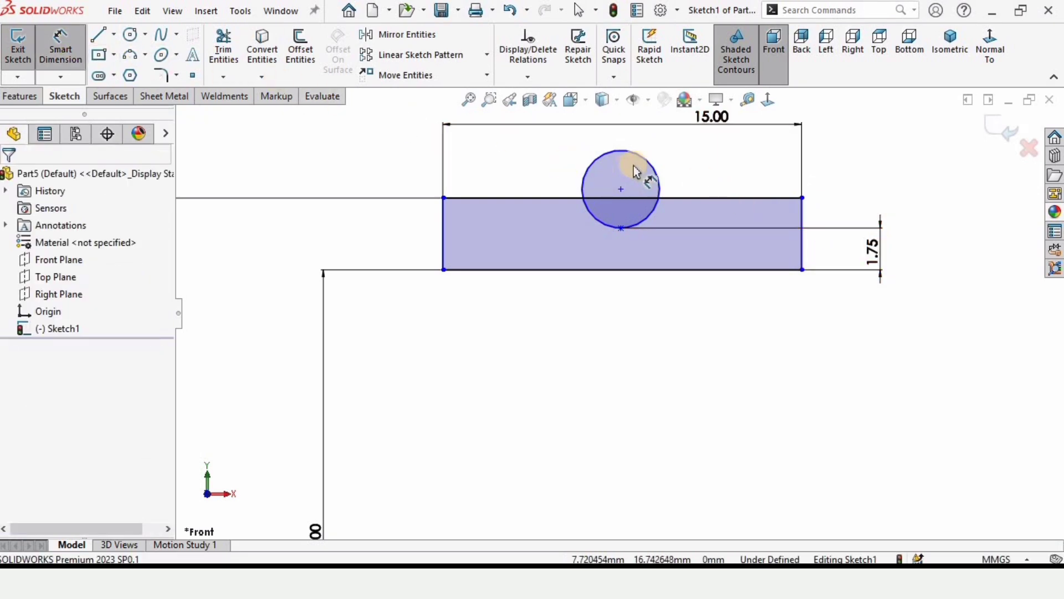
Step: Dimension the circle's diameter as 10 mm and place the dimension clear of the profile
{"action": "left_click", "coordinate": [655, 172]}
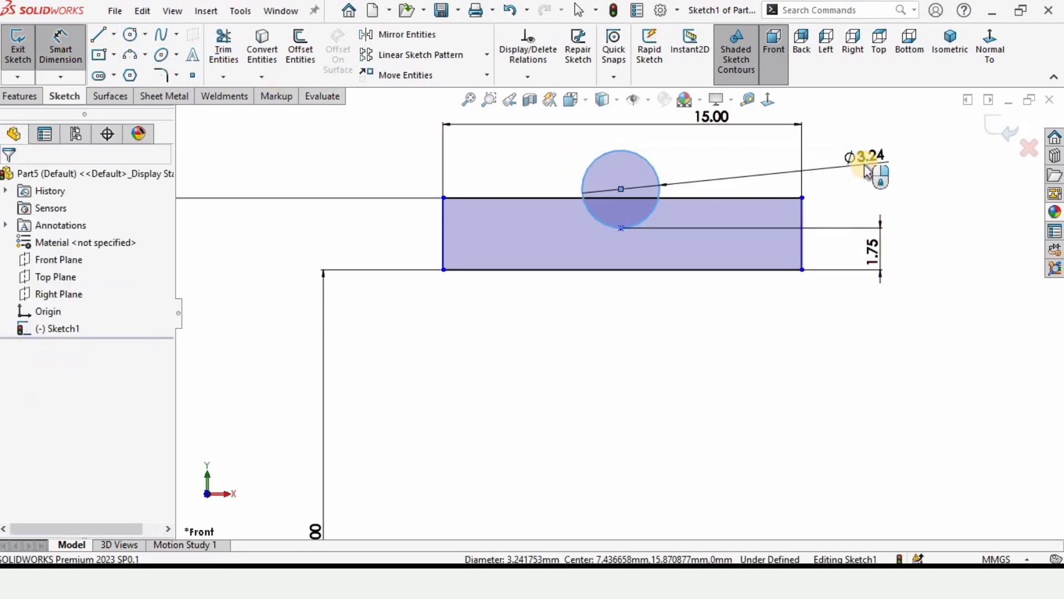
{"action": "left_click", "coordinate": [865, 171]}
{"action": "type", "text": "10"}
{"action": "key", "text": "Return"}
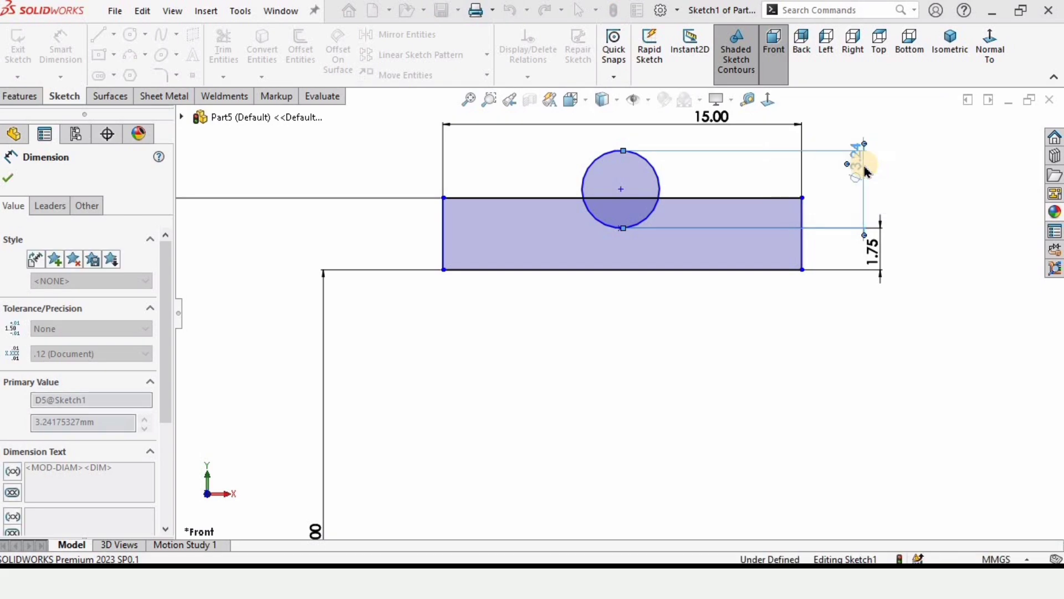
{"action": "scroll", "coordinate": [804, 176], "scroll_direction": "up", "scroll_amount": 3}
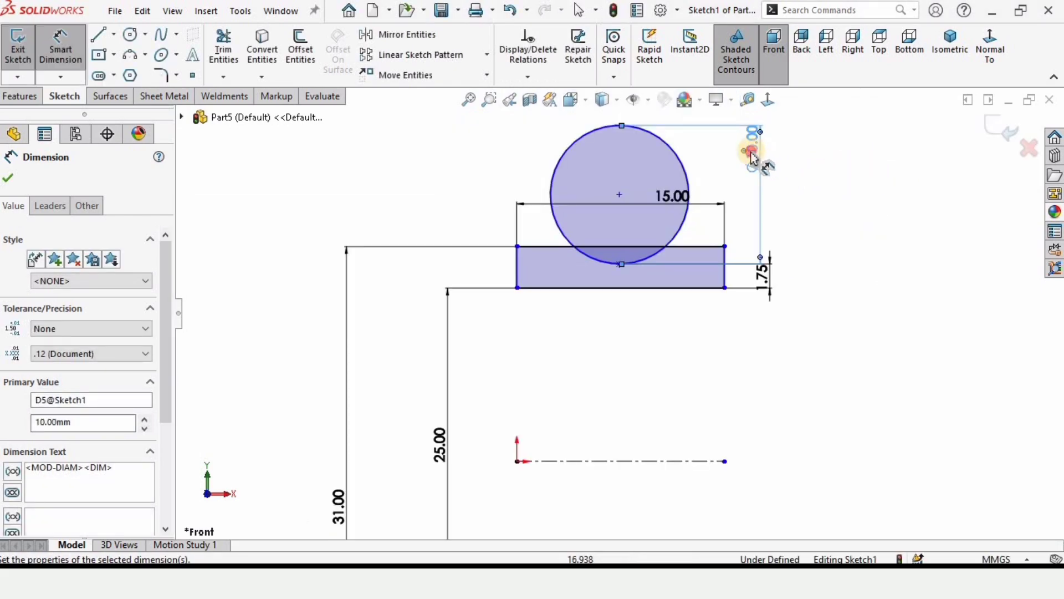
{"action": "left_click_drag", "start_coordinate": [752, 153], "coordinate": [791, 119]}
{"action": "left_click", "coordinate": [875, 214]}
{"action": "scroll", "coordinate": [598, 233], "scroll_direction": "up", "scroll_amount": 1}
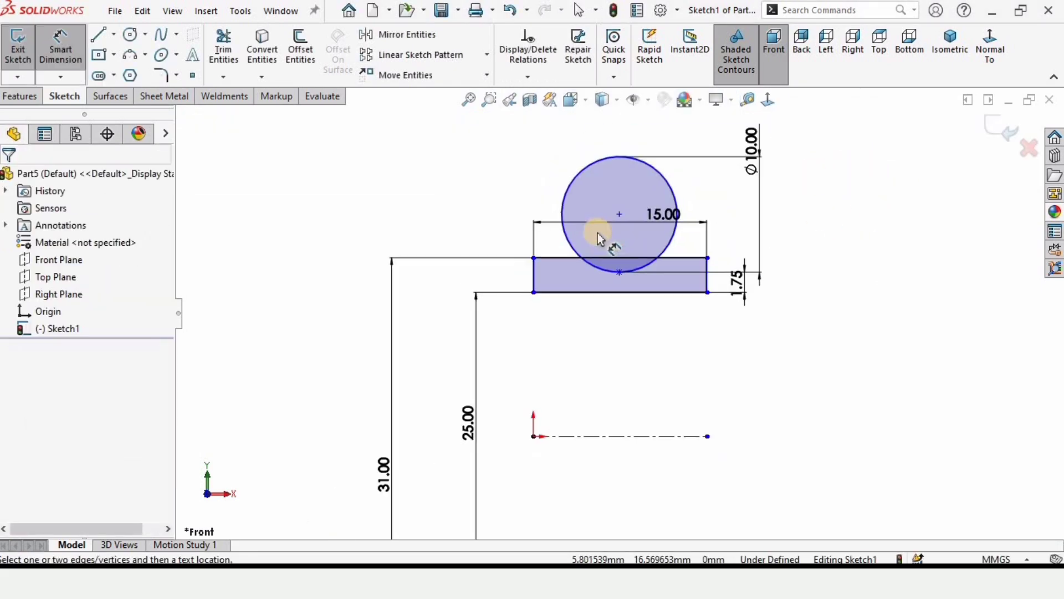
{"action": "scroll", "coordinate": [598, 232], "scroll_direction": "down", "scroll_amount": 1}
{"action": "key", "text": "Escape"}
Step: Add a vertical relation between the circle's lowest point and the midpoint of the rectangle's lower edge
{"action": "scroll", "coordinate": [621, 286], "scroll_direction": "down", "scroll_amount": 2}
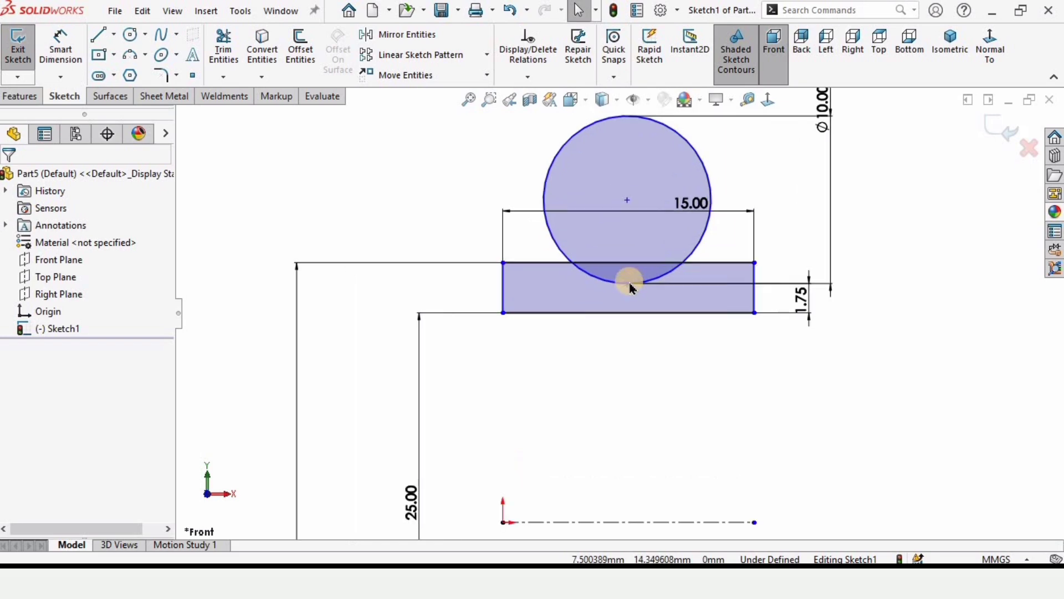
{"action": "left_click", "coordinate": [627, 285]}
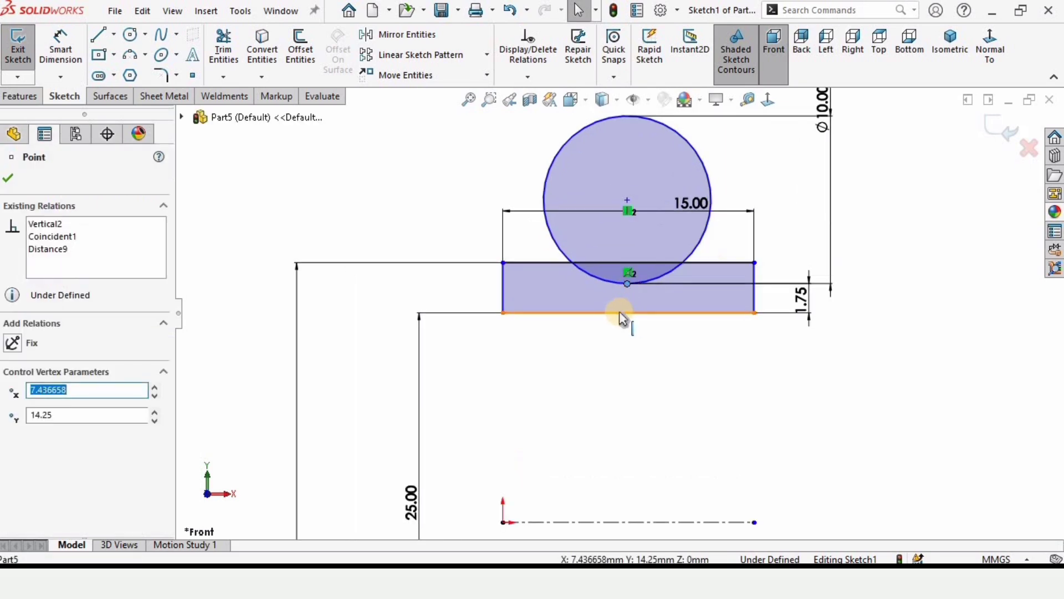
{"action": "left_click", "coordinate": [628, 312], "text": "ctrl"}
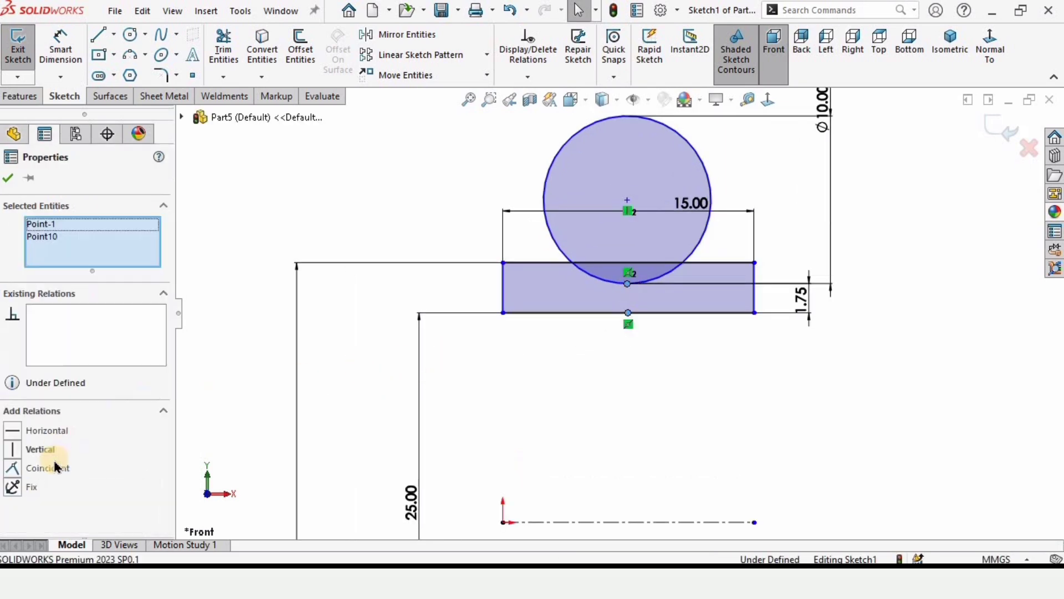
{"action": "left_click", "coordinate": [34, 450]}
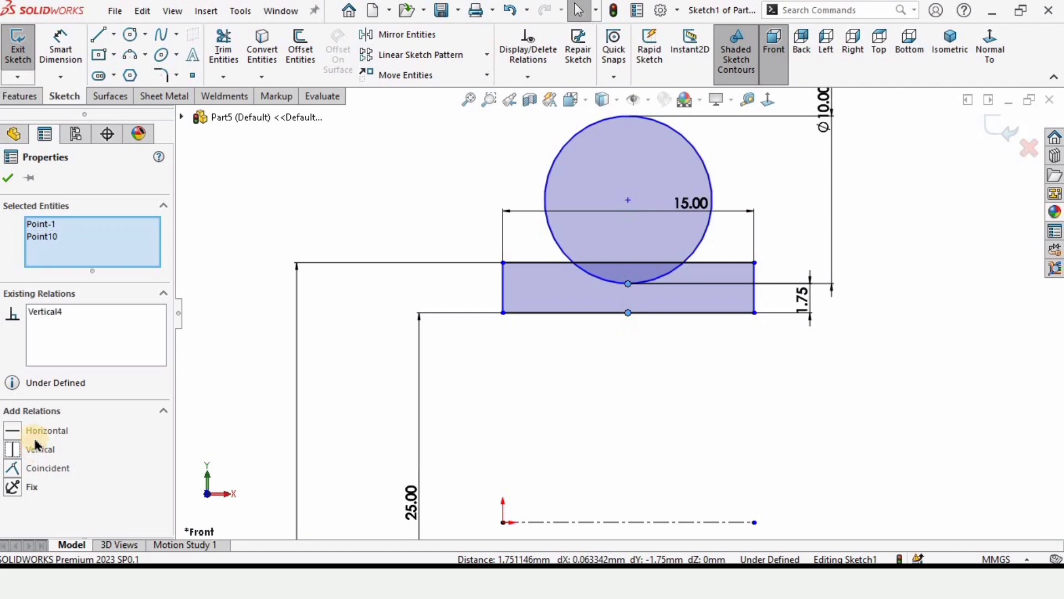
{"action": "left_click", "coordinate": [13, 179]}
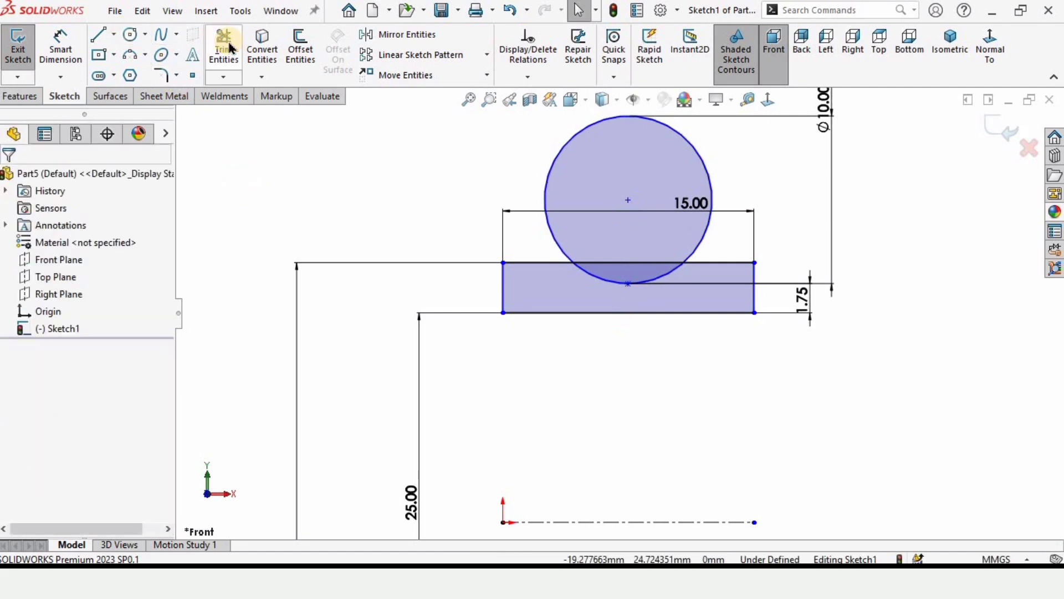
Step: Trim away the circle's upper arc and the upper edge segment across it, leaving a concave groove in the rectangle
{"action": "left_click", "coordinate": [240, 57]}
{"action": "left_click_drag", "start_coordinate": [482, 148], "coordinate": [671, 187]}
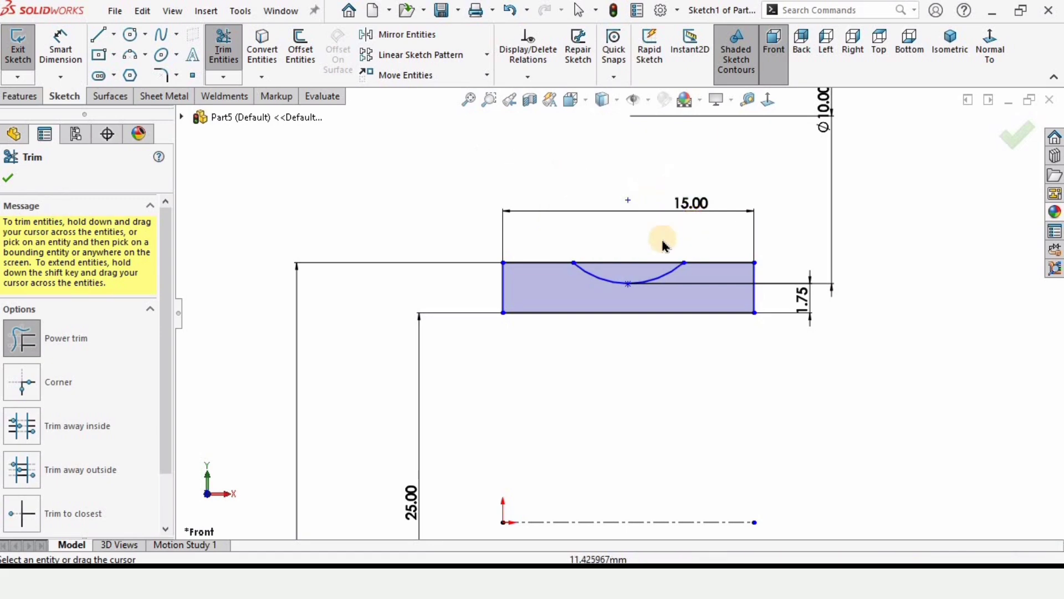
{"action": "mouse_move", "coordinate": [645, 230]}
{"action": "left_mouse_down"}
{"action": "mouse_move", "coordinate": [636, 268]}
{"action": "mouse_move", "coordinate": [528, 255]}
{"action": "left_mouse_up"}
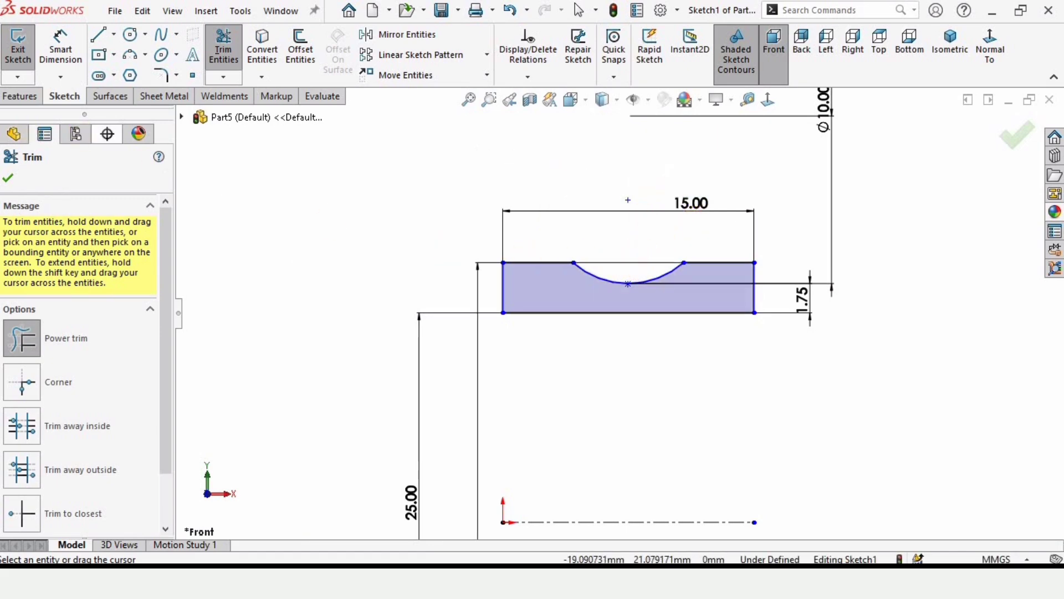
{"action": "left_click", "coordinate": [8, 177]}
Step: Revolve the grooved profile 360 degrees about the horizontal centerline, reselecting that line as the axis
{"action": "scroll", "coordinate": [635, 355], "scroll_direction": "up", "scroll_amount": 5}
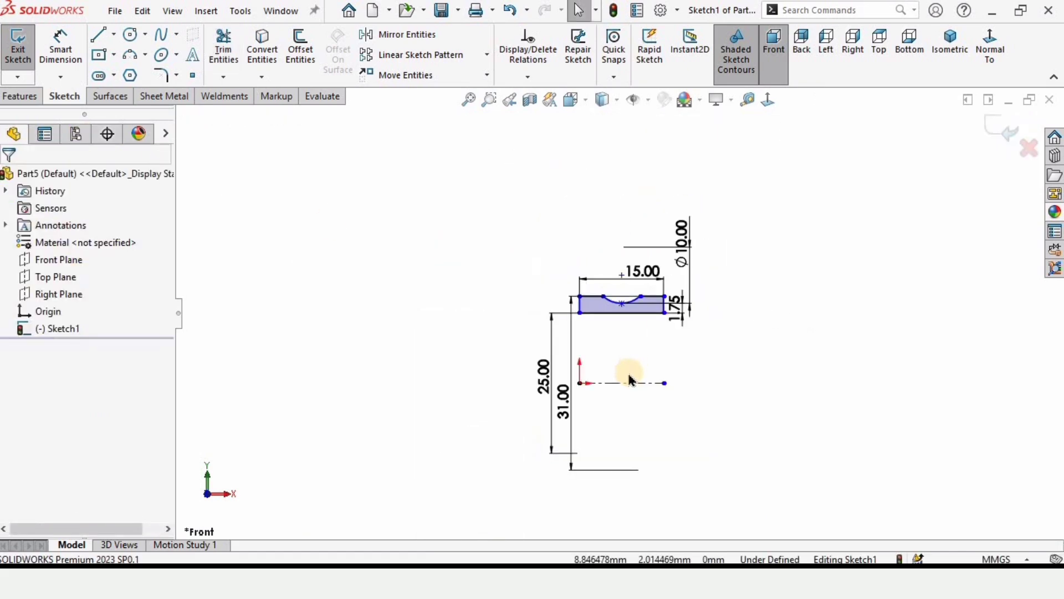
{"action": "scroll", "coordinate": [638, 360], "scroll_direction": "down", "scroll_amount": 1}
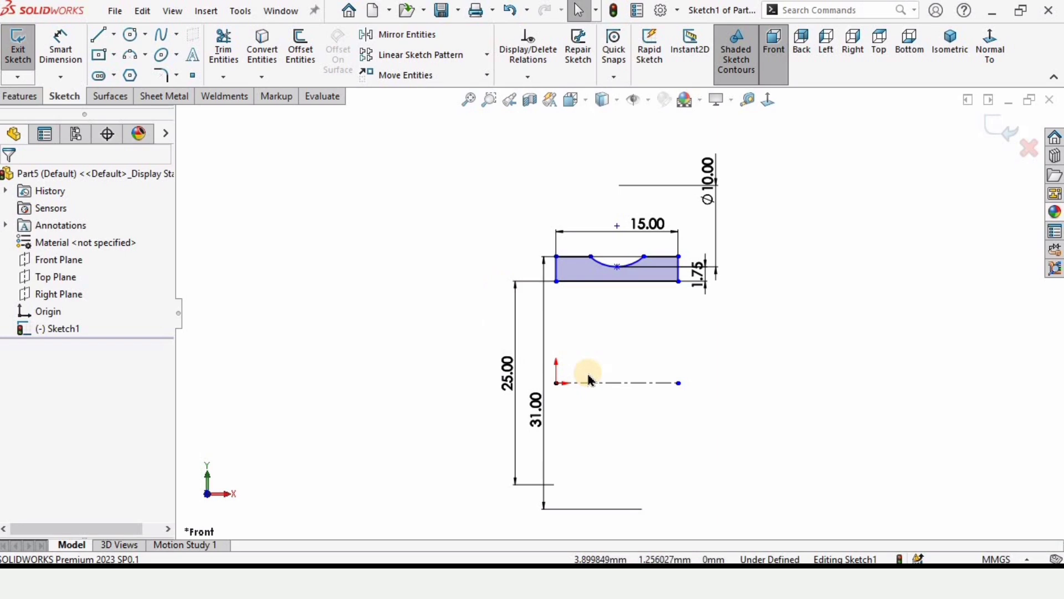
{"action": "left_click", "coordinate": [13, 97]}
{"action": "left_click", "coordinate": [70, 51]}
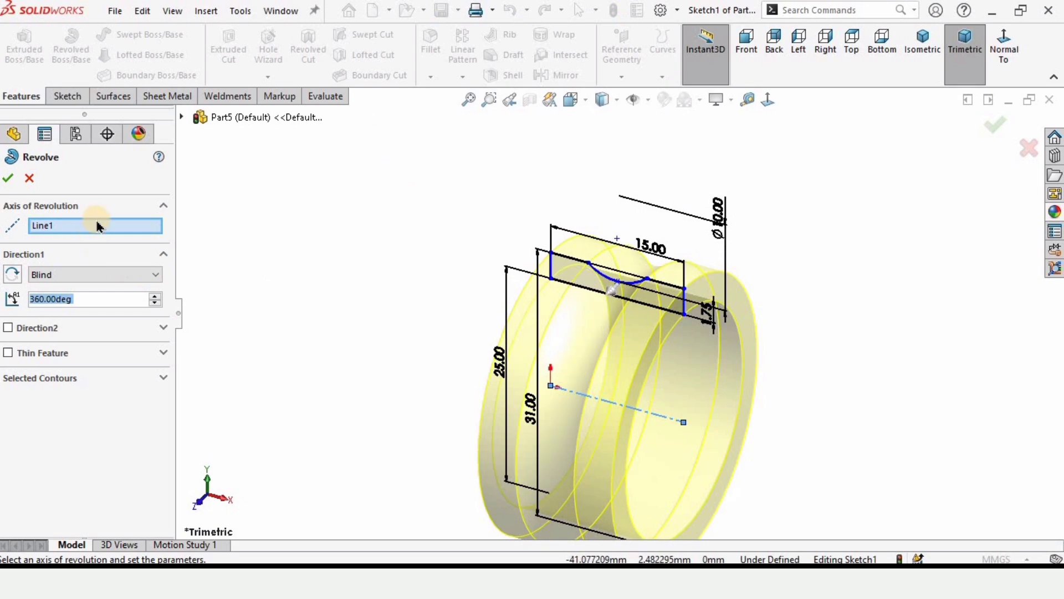
{"action": "left_click", "coordinate": [97, 226]}
{"action": "key", "text": "Delete"}
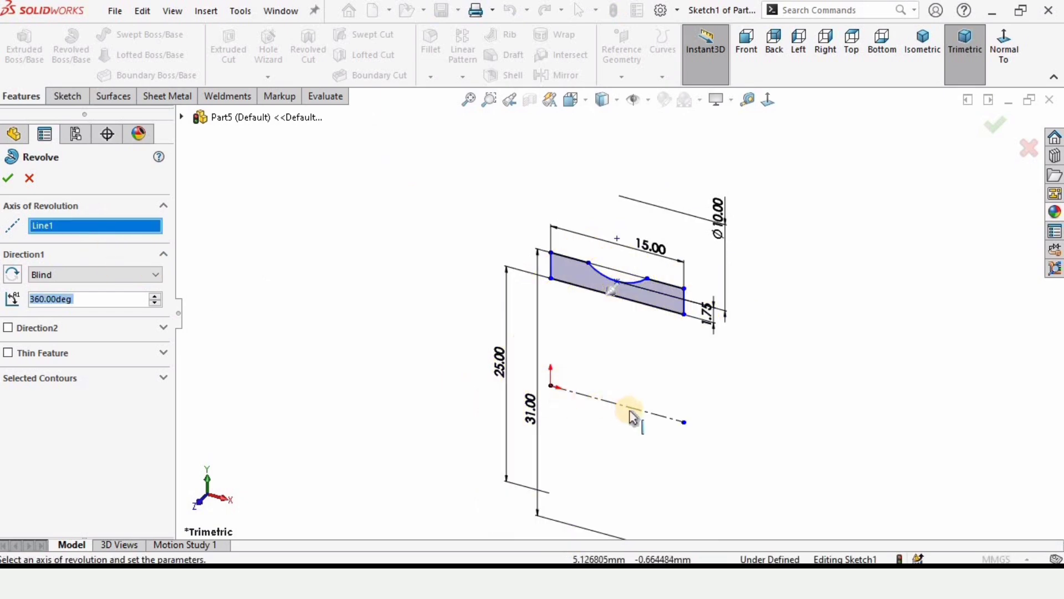
{"action": "left_click", "coordinate": [645, 418]}
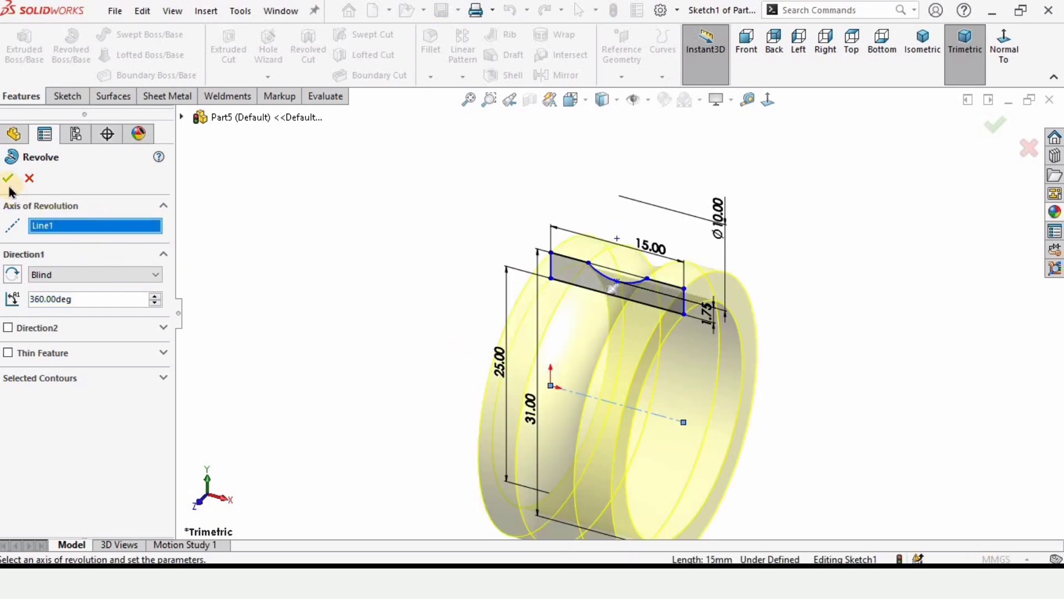
{"action": "key", "text": "z"}
{"action": "key", "text": "z"}
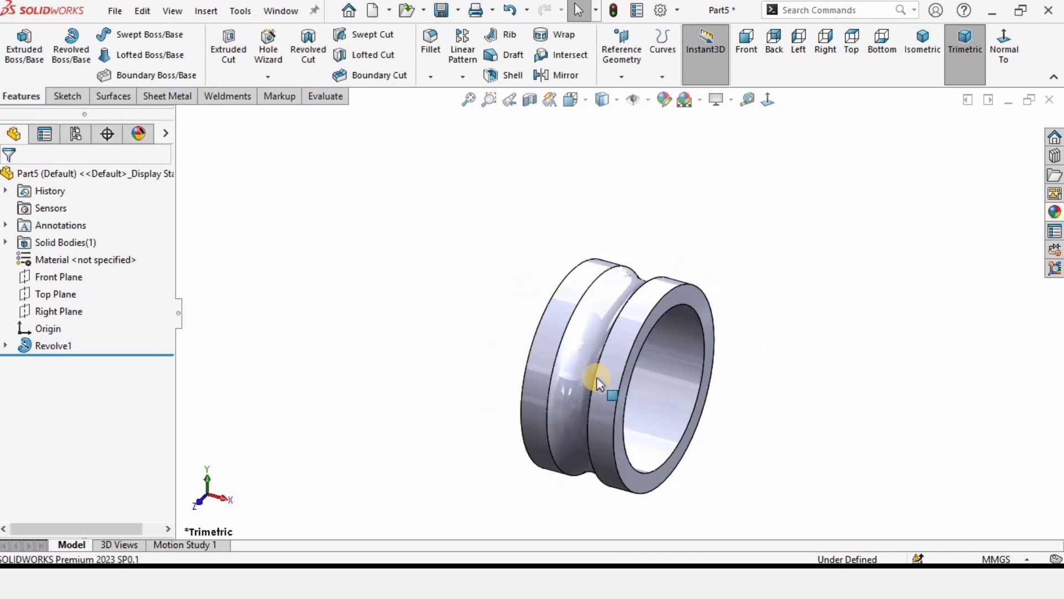
Step: Apply the chromium plate appearance to the revolved ring
{"action": "middle_click_drag", "start_coordinate": [433, 349], "coordinate": [844, 357]}
{"action": "left_click", "coordinate": [1055, 214]}
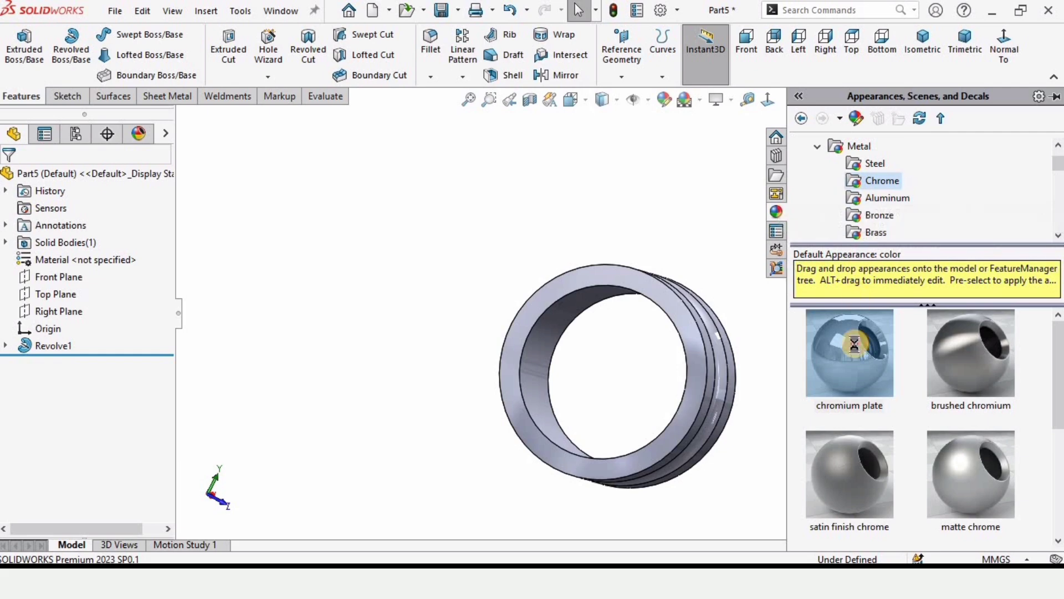
{"action": "left_click_drag", "start_coordinate": [846, 348], "coordinate": [682, 404]}
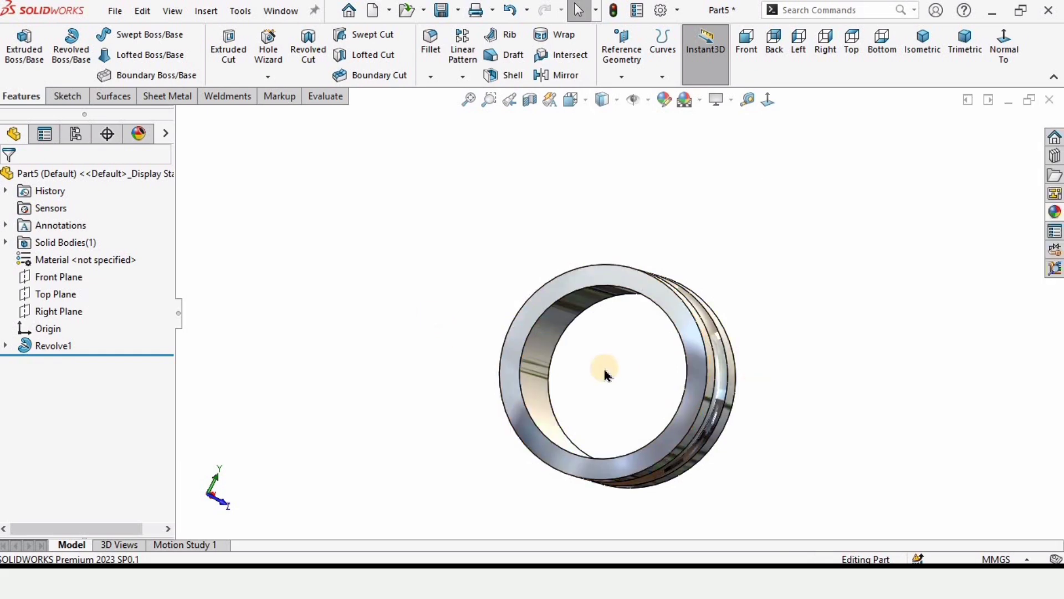
Step: Save the part as Inner Race in the Bearing folder and close it
{"action": "middle_click_drag", "start_coordinate": [606, 373], "coordinate": [464, 336]}
{"action": "left_click", "coordinate": [109, 12]}
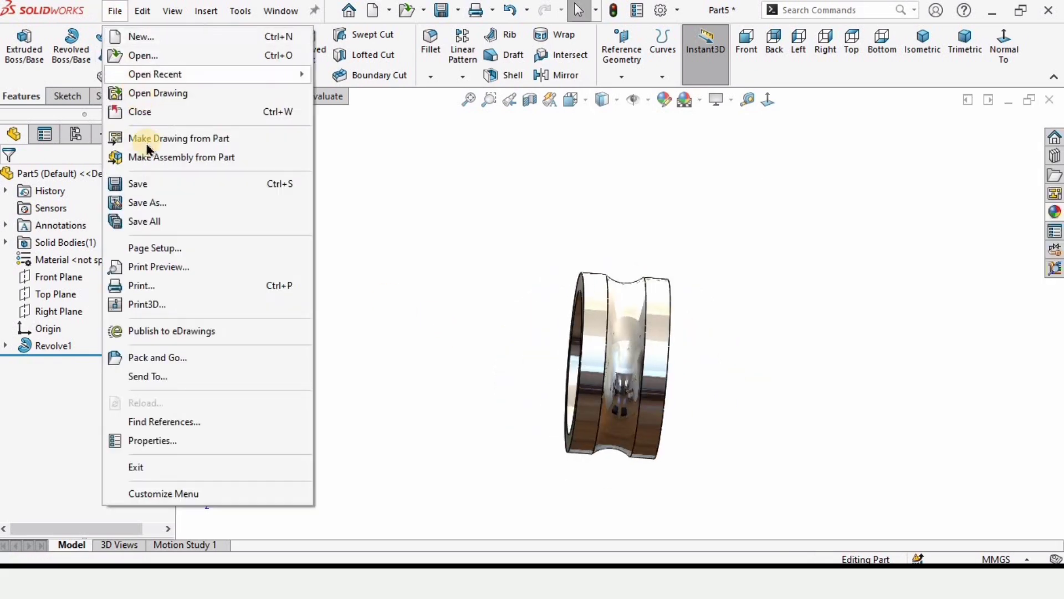
{"action": "left_click", "coordinate": [159, 203]}
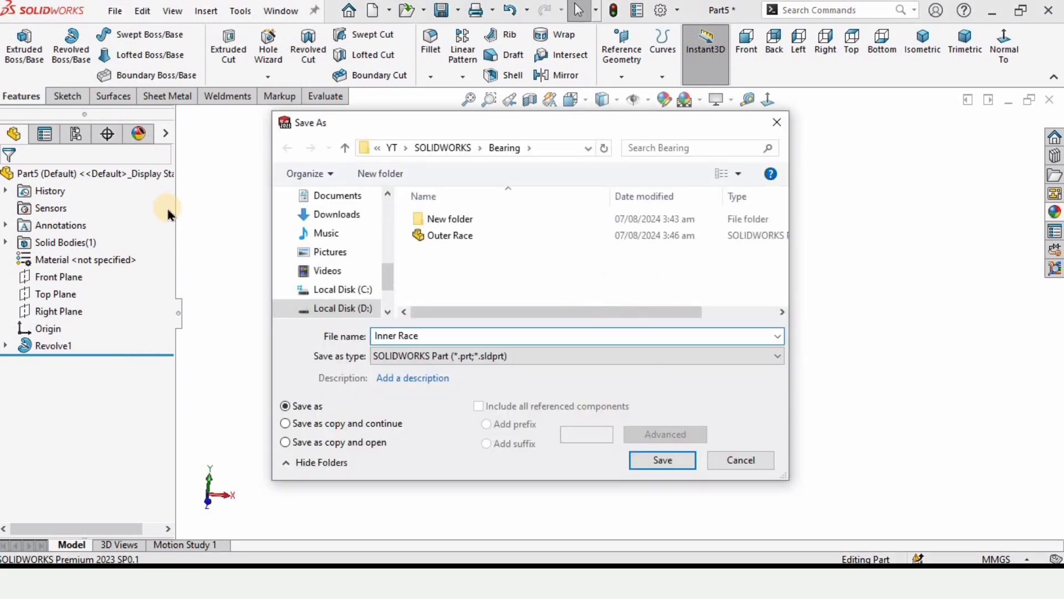
{"action": "key", "text": "Return"}
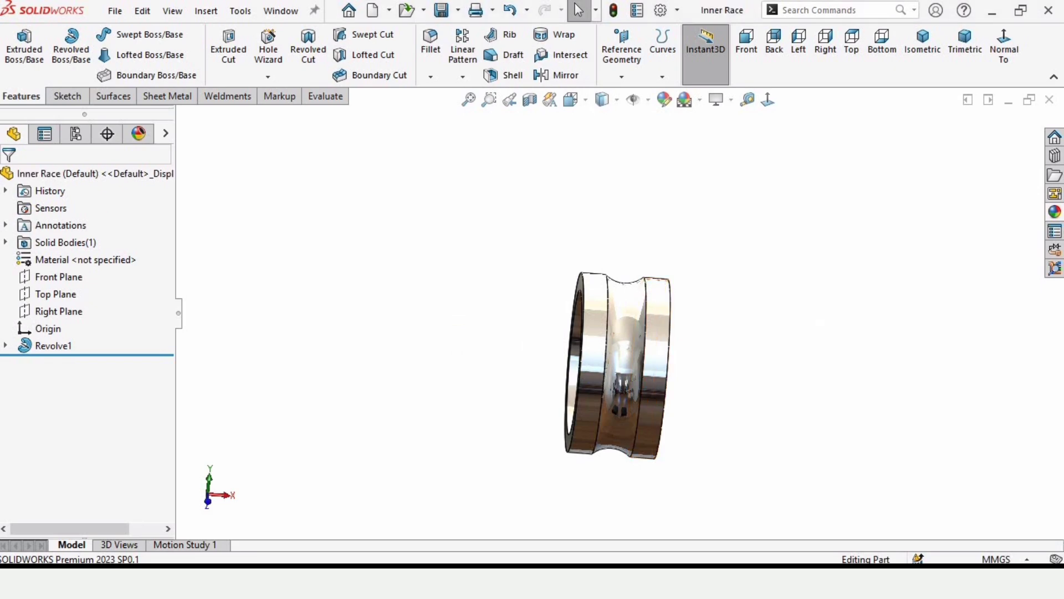
{"action": "left_click", "coordinate": [1042, 104]}
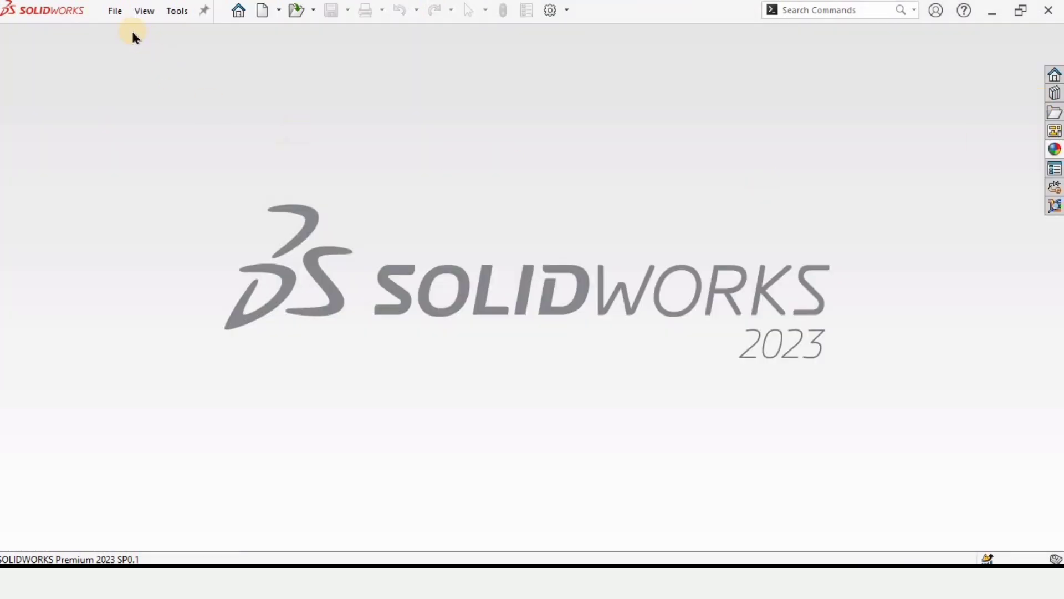
Step: Create a new part and switch its scene to a plain white background
{"action": "left_click", "coordinate": [117, 17]}
{"action": "left_click", "coordinate": [134, 37]}
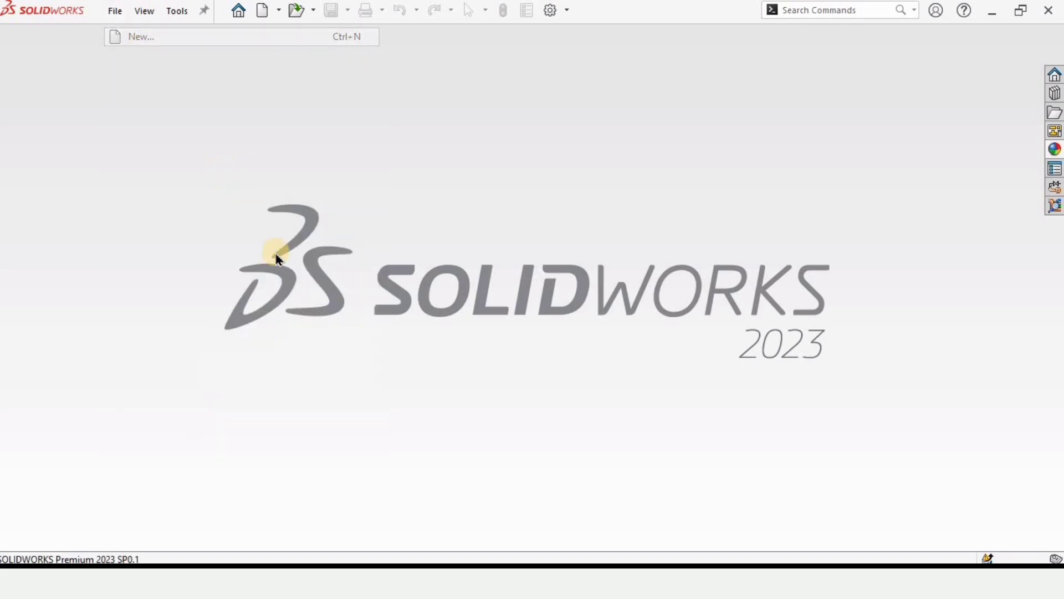
{"action": "left_click", "coordinate": [423, 277]}
{"action": "left_click", "coordinate": [652, 487]}
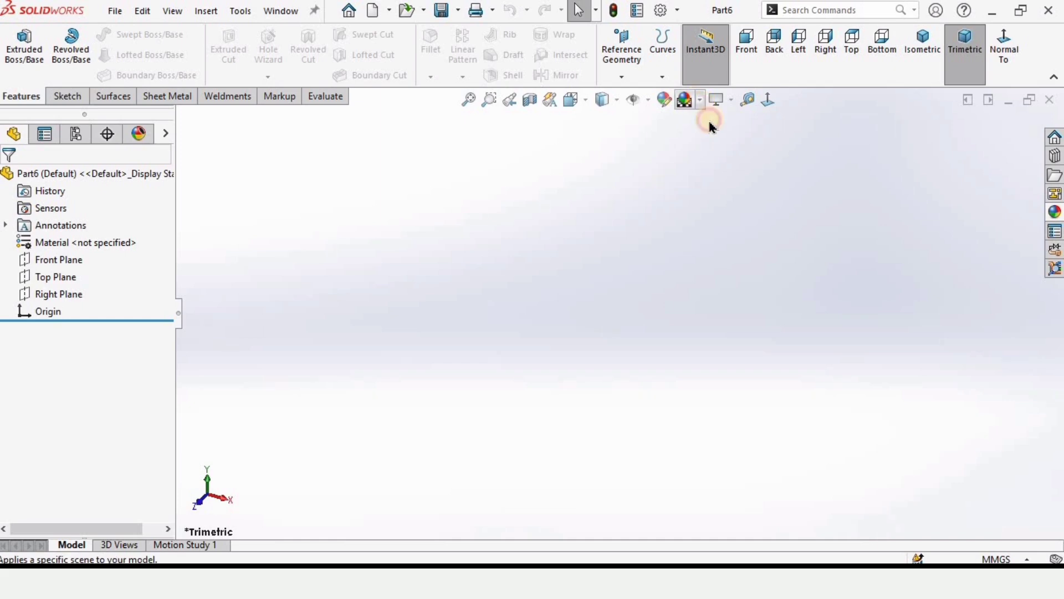
{"action": "left_click", "coordinate": [700, 100]}
{"action": "left_click", "coordinate": [720, 140]}
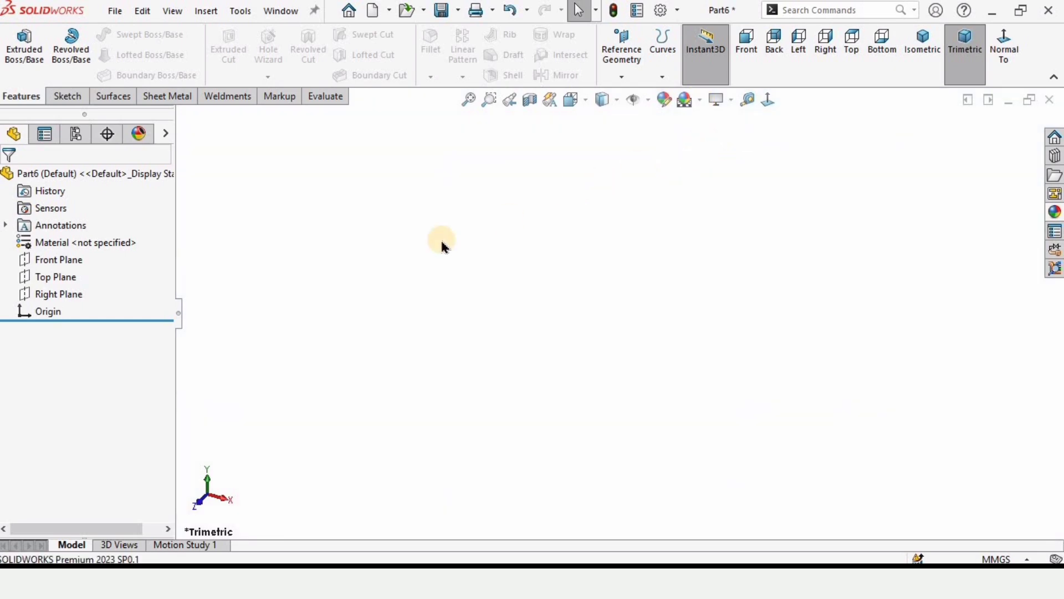
Step: Start a sketch on the Front Plane and draw a circle about 94 mm in diameter centered on the origin
{"action": "left_click", "coordinate": [57, 259]}
{"action": "left_click", "coordinate": [68, 236]}
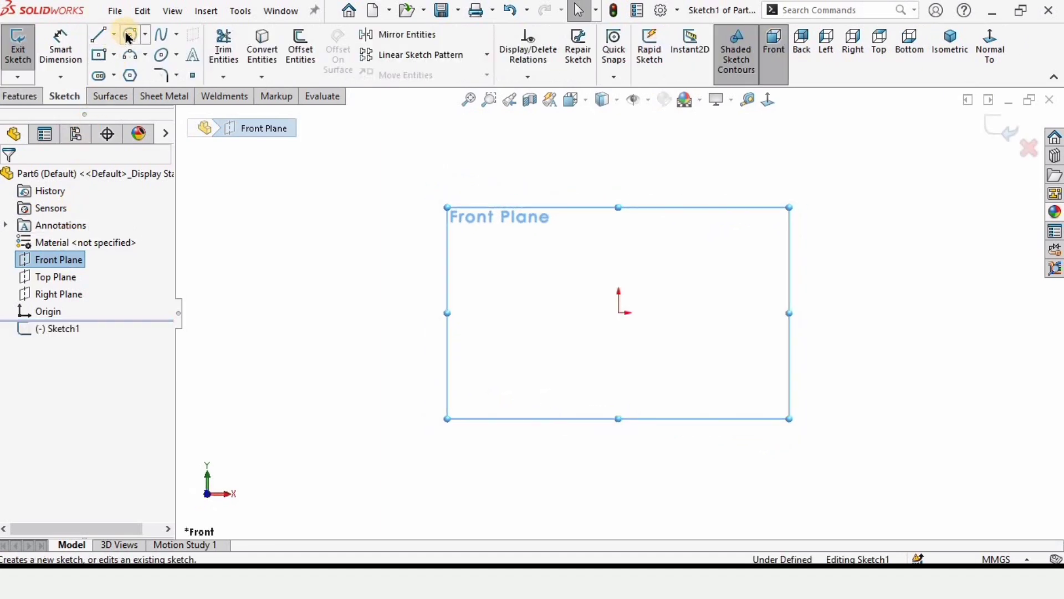
{"action": "left_click", "coordinate": [130, 36]}
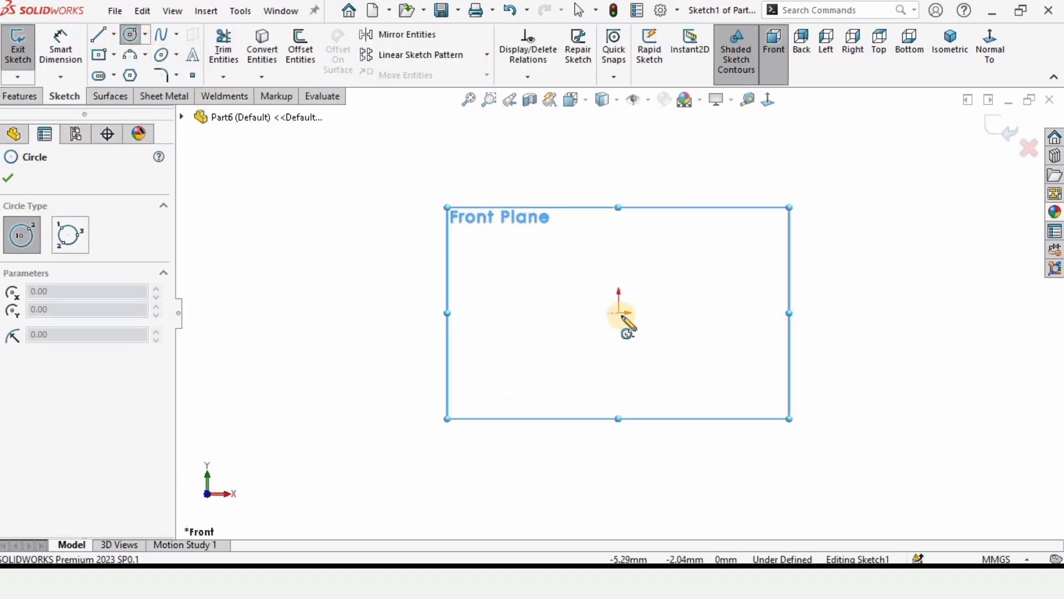
{"action": "left_click_drag", "start_coordinate": [620, 312], "coordinate": [595, 228]}
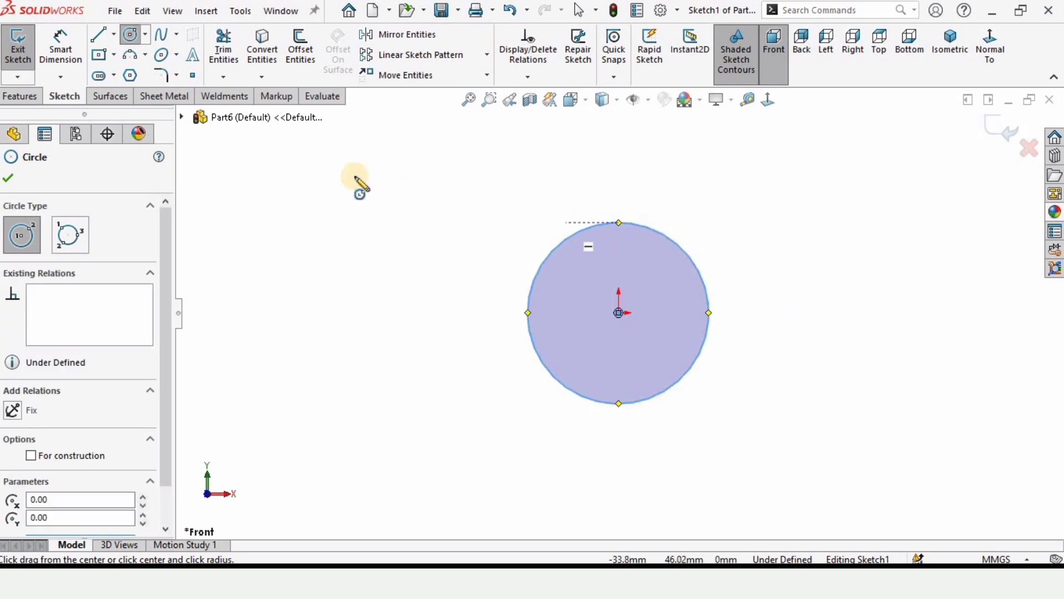
Step: Dimension the circle's diameter as 10 mm
{"action": "left_click", "coordinate": [62, 53]}
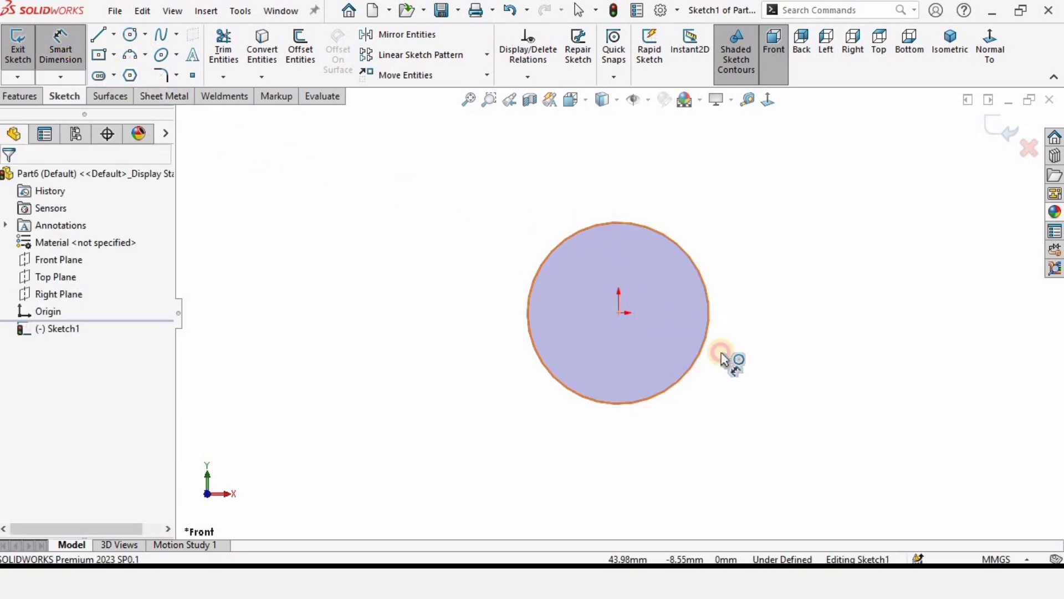
{"action": "left_click", "coordinate": [705, 335]}
{"action": "left_click", "coordinate": [759, 424]}
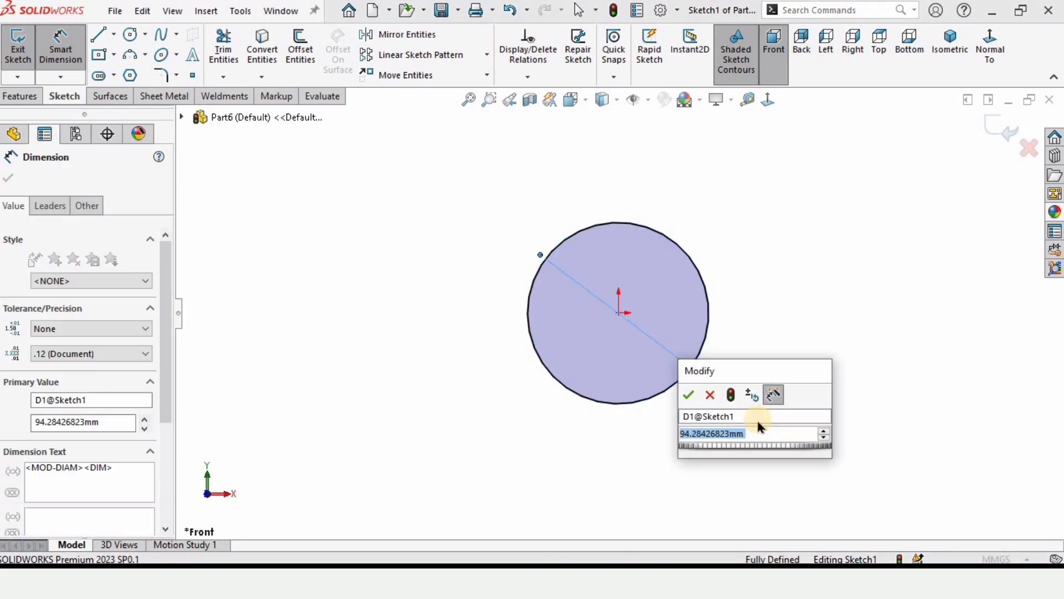
{"action": "type", "text": "10"}
{"action": "key", "text": "Return"}
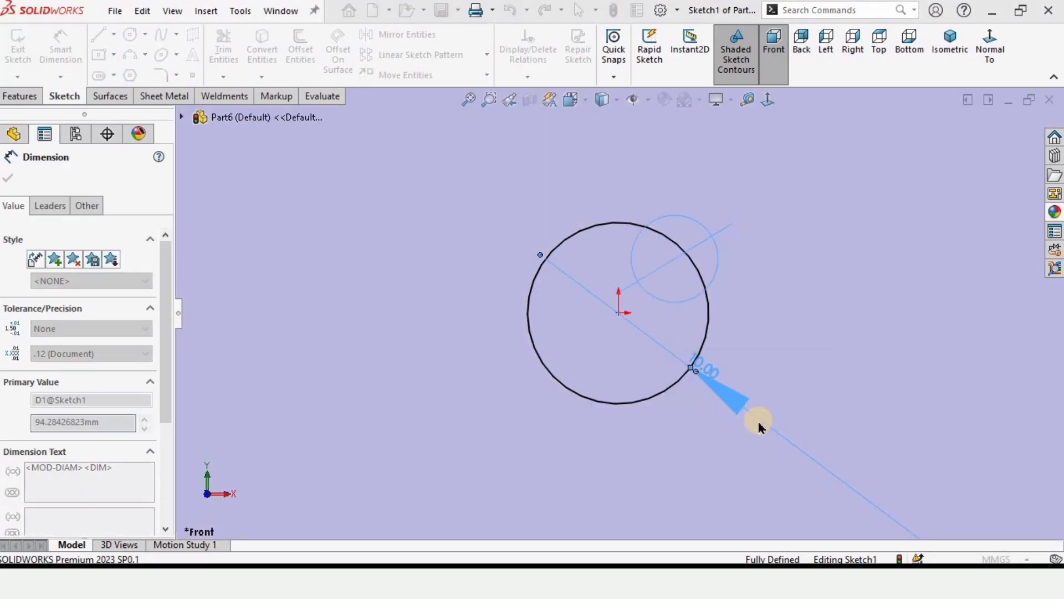
{"action": "left_click", "coordinate": [276, 289]}
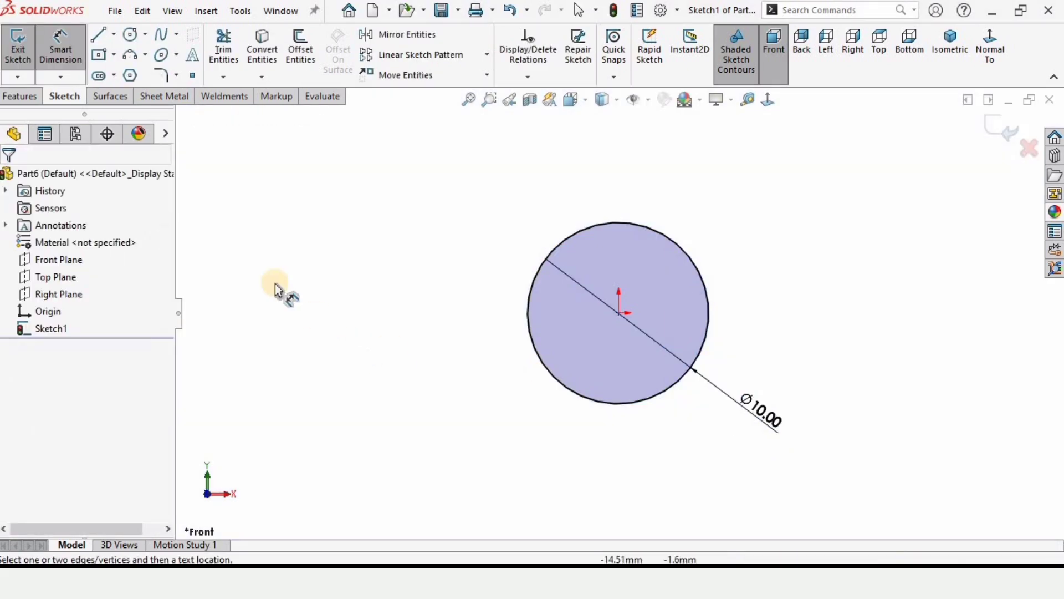
Step: Draw a horizontal centerline across the full width of the circle through its center
{"action": "left_click", "coordinate": [114, 39]}
{"action": "left_click", "coordinate": [131, 71]}
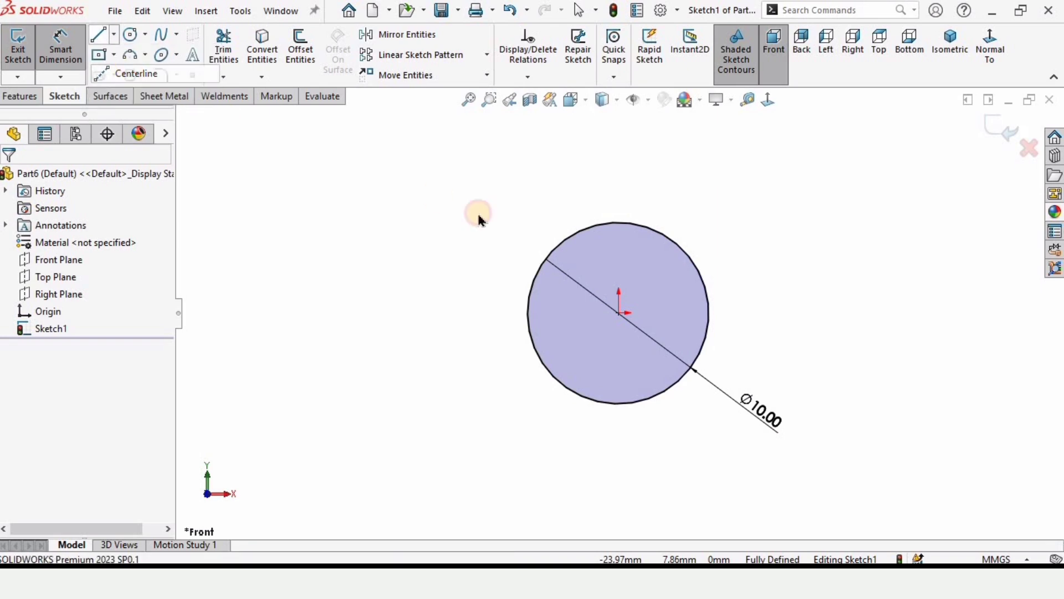
{"action": "scroll", "coordinate": [560, 304], "scroll_direction": "down", "scroll_amount": 2}
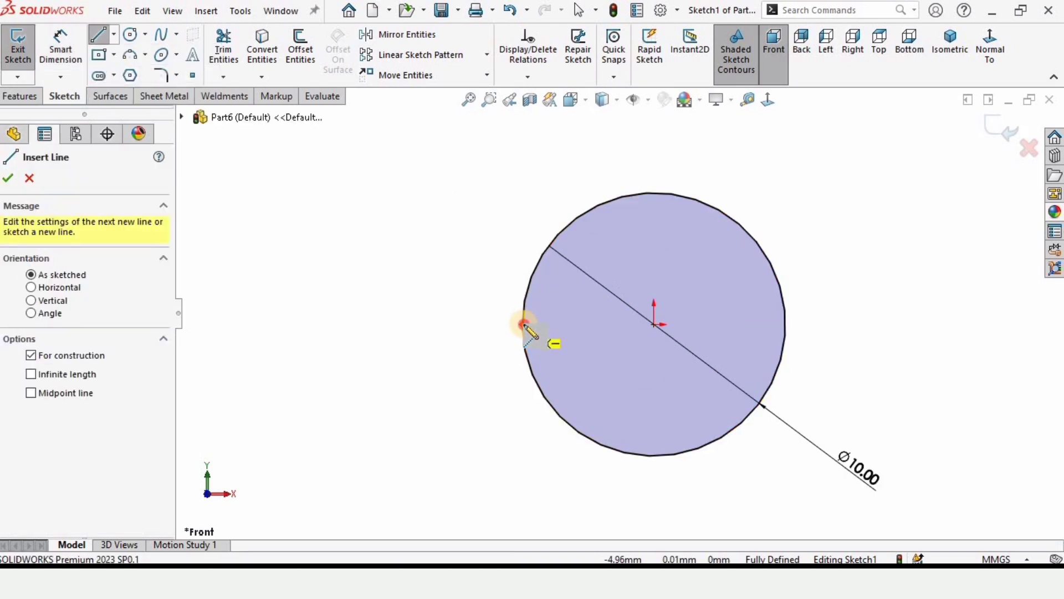
{"action": "left_click", "coordinate": [523, 324]}
{"action": "left_click", "coordinate": [785, 324]}
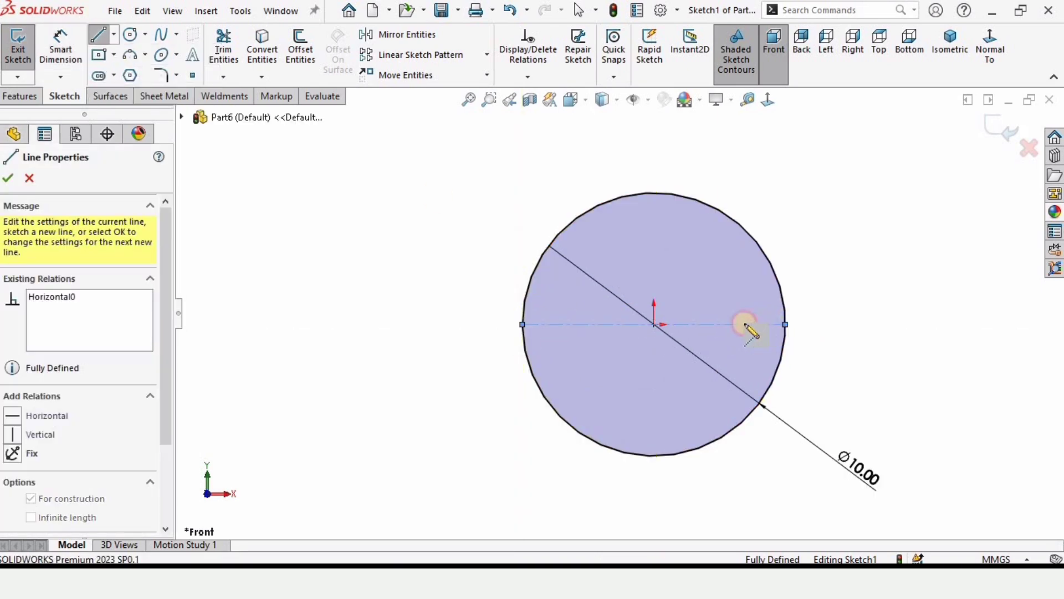
Step: Trim away the half of the circle below the centerline
{"action": "left_click", "coordinate": [59, 46]}
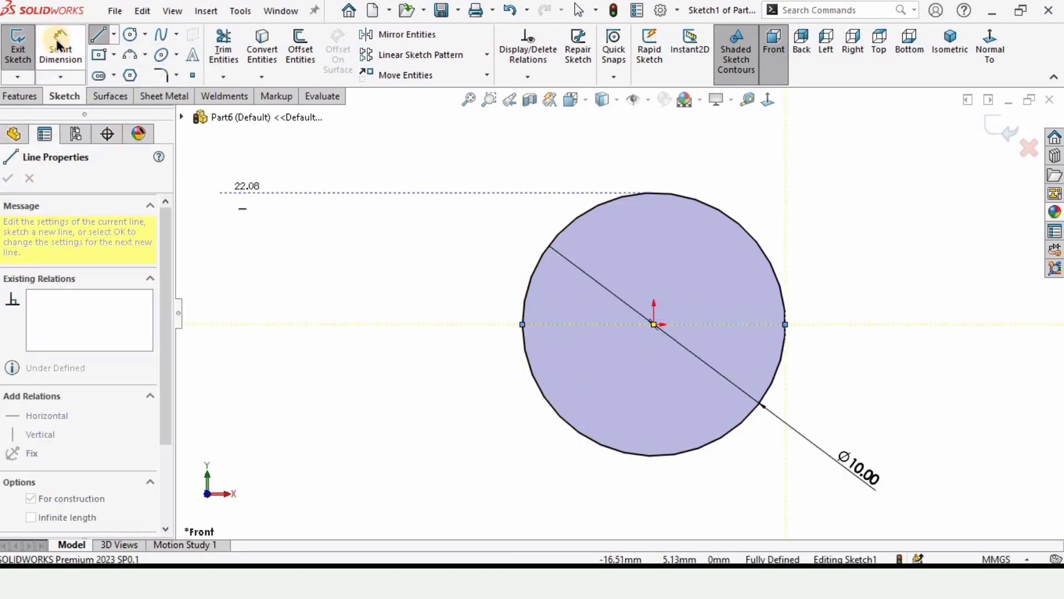
{"action": "left_click", "coordinate": [224, 47]}
{"action": "left_click_drag", "start_coordinate": [421, 353], "coordinate": [784, 374]}
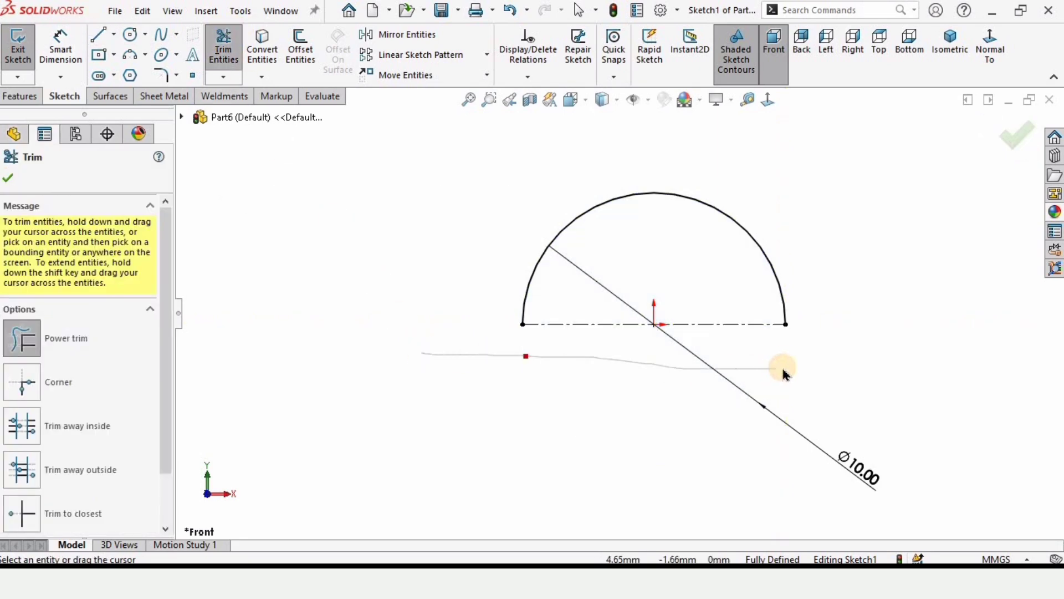
{"action": "left_click", "coordinate": [8, 178]}
Step: Revolve the half circle 360 degrees about the horizontal centerline into a solid ball, letting the open sketch be closed automatically
{"action": "left_click", "coordinate": [21, 97]}
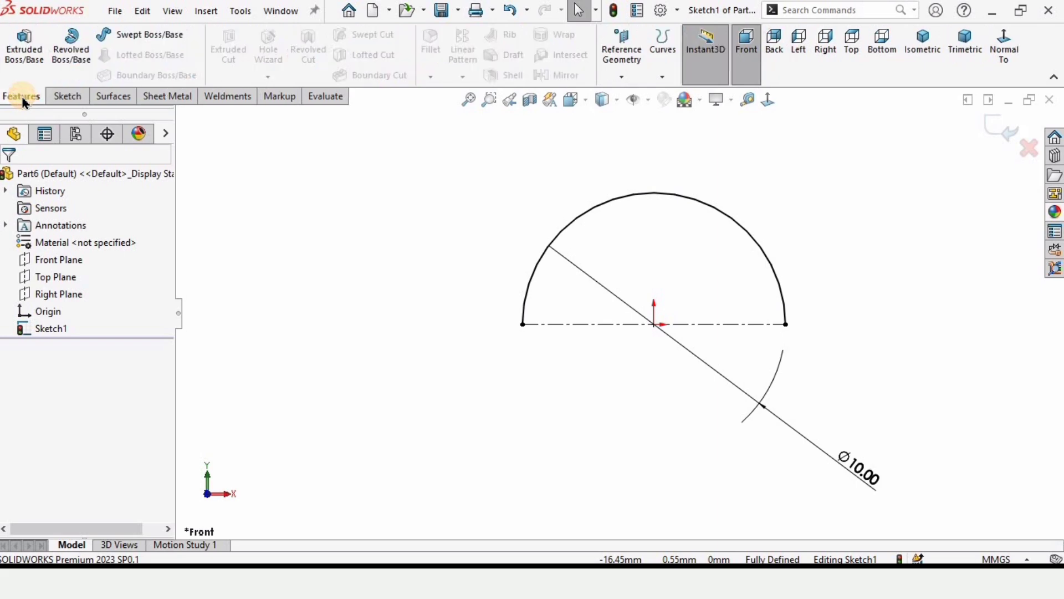
{"action": "left_click", "coordinate": [79, 57]}
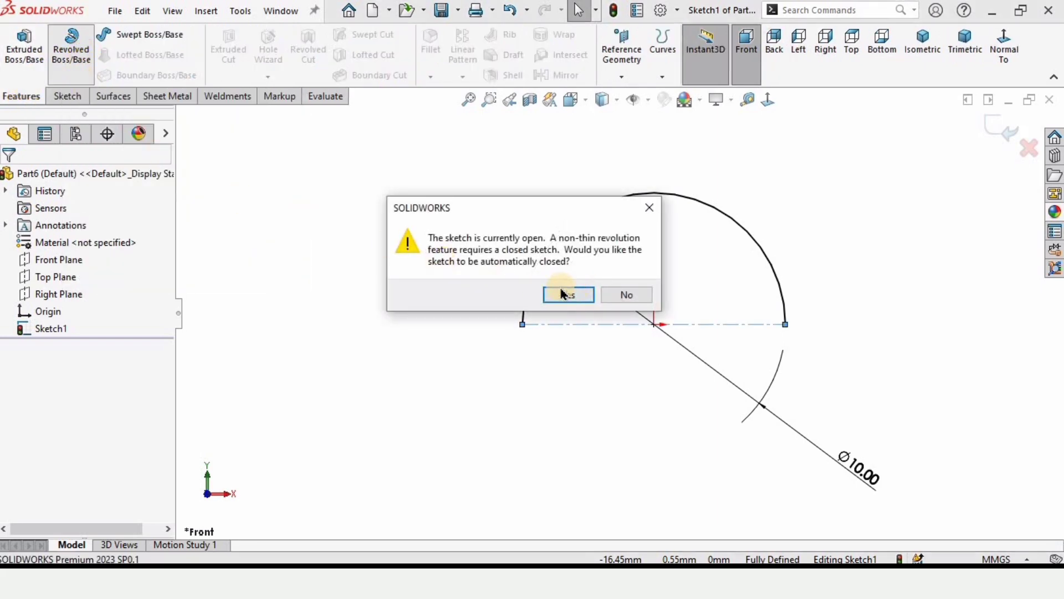
{"action": "left_click", "coordinate": [567, 296]}
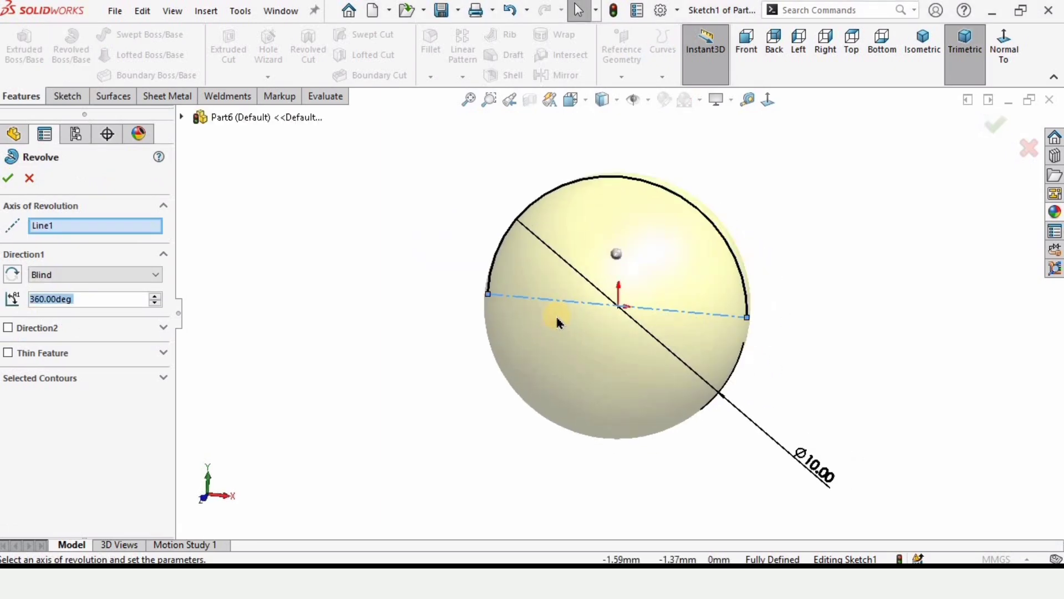
{"action": "left_click", "coordinate": [65, 226]}
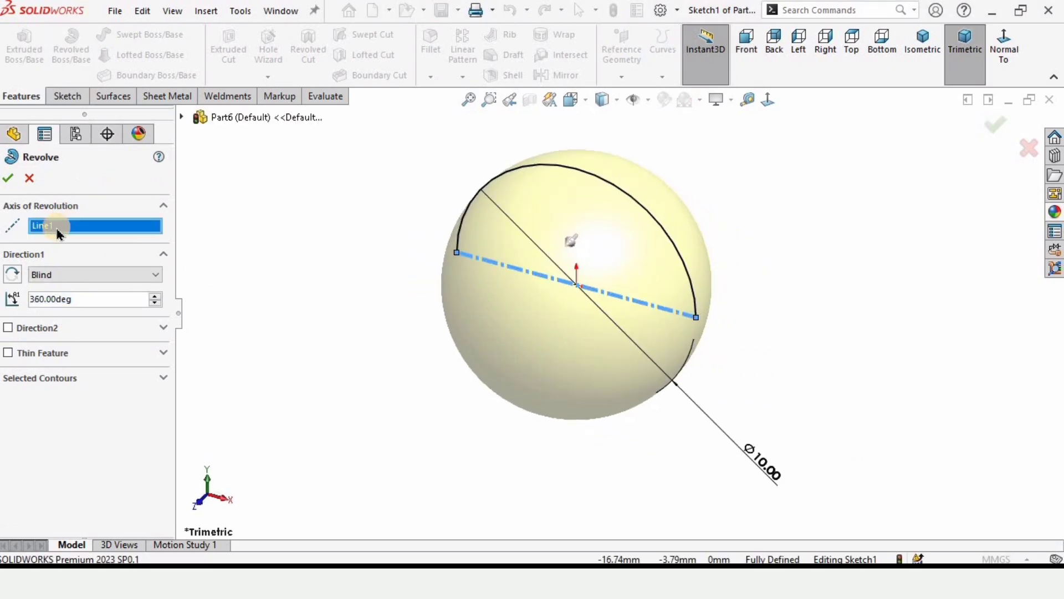
{"action": "key", "text": "Delete"}
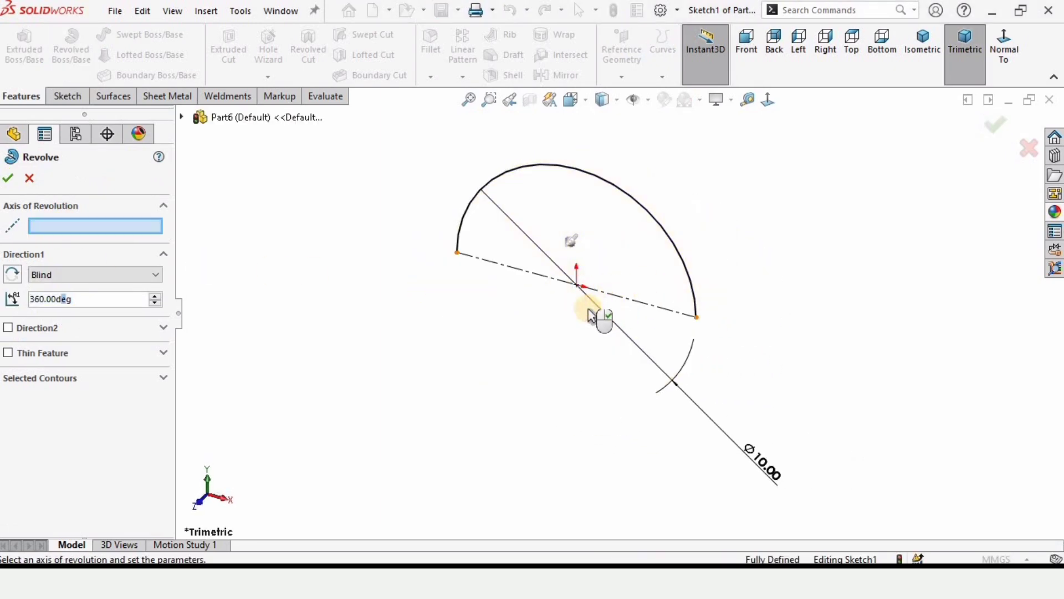
{"action": "left_click", "coordinate": [589, 313]}
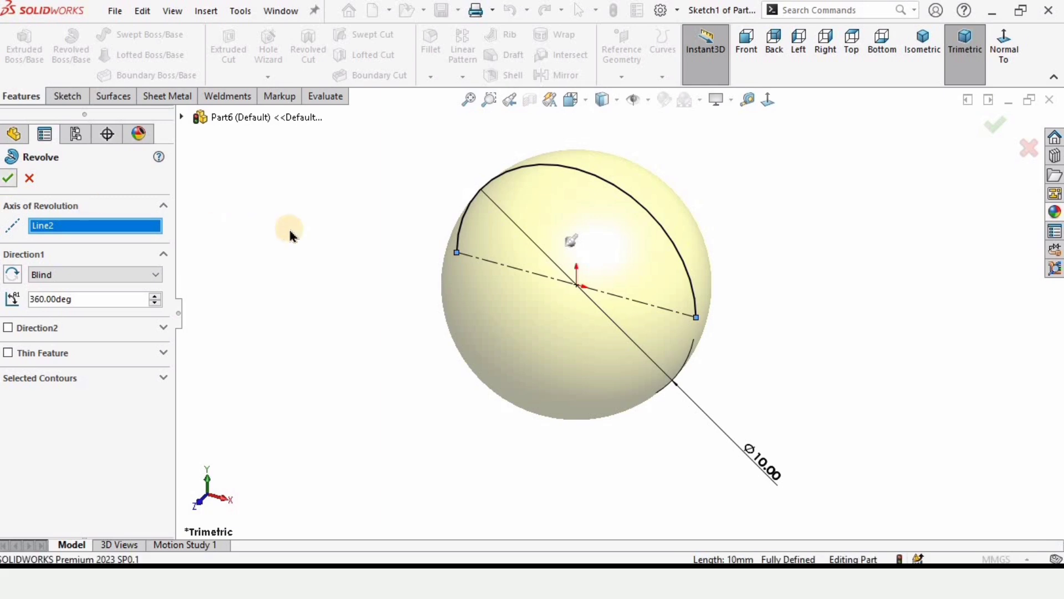
Step: Apply the polished brass metal appearance to the ball
{"action": "left_click", "coordinate": [1056, 213]}
{"action": "left_click", "coordinate": [817, 147]}
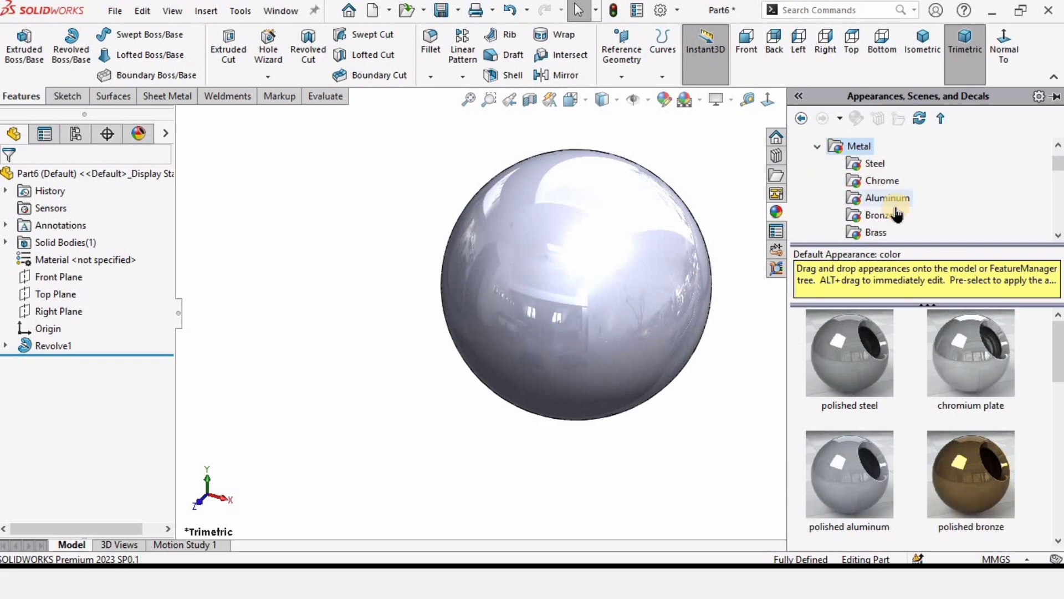
{"action": "left_click", "coordinate": [870, 234]}
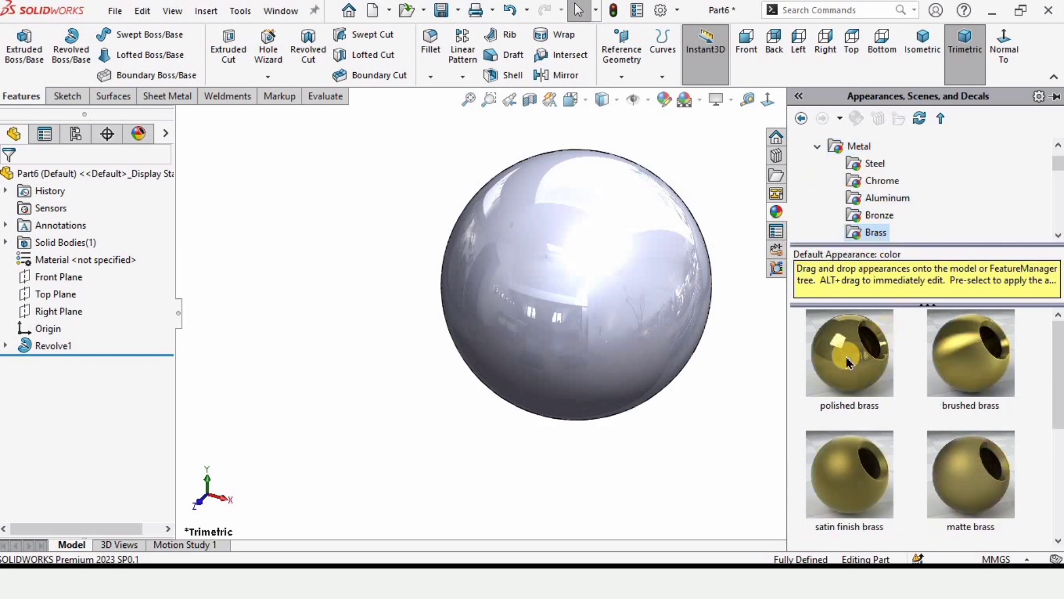
{"action": "double_click", "coordinate": [845, 362]}
{"action": "middle_click_drag", "start_coordinate": [695, 312], "coordinate": [306, 254]}
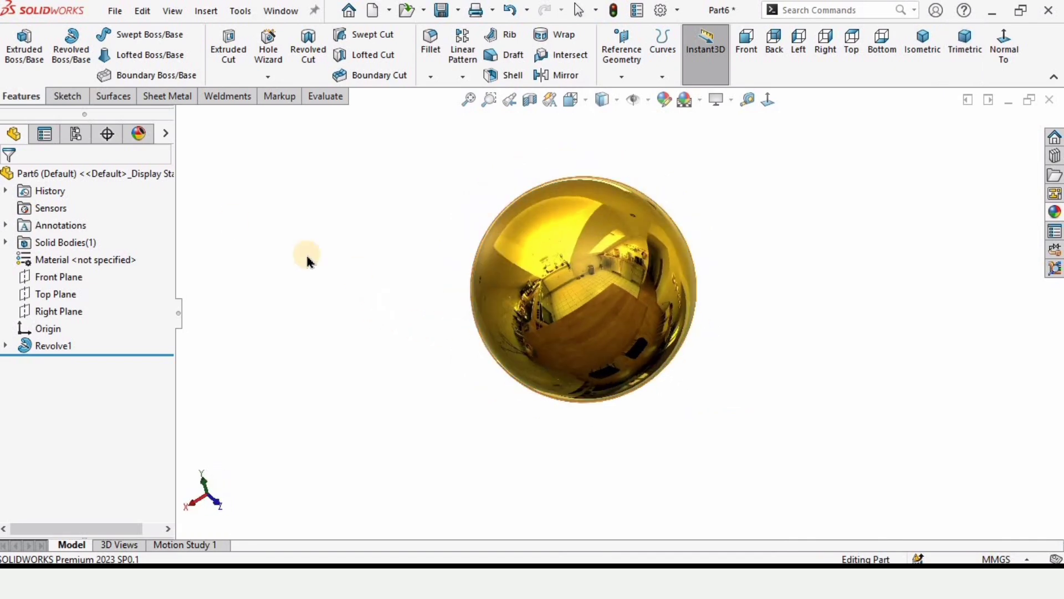
Step: Save the part as Ball in the Bearing folder and close it
{"action": "left_click", "coordinate": [110, 25]}
{"action": "left_click", "coordinate": [161, 201]}
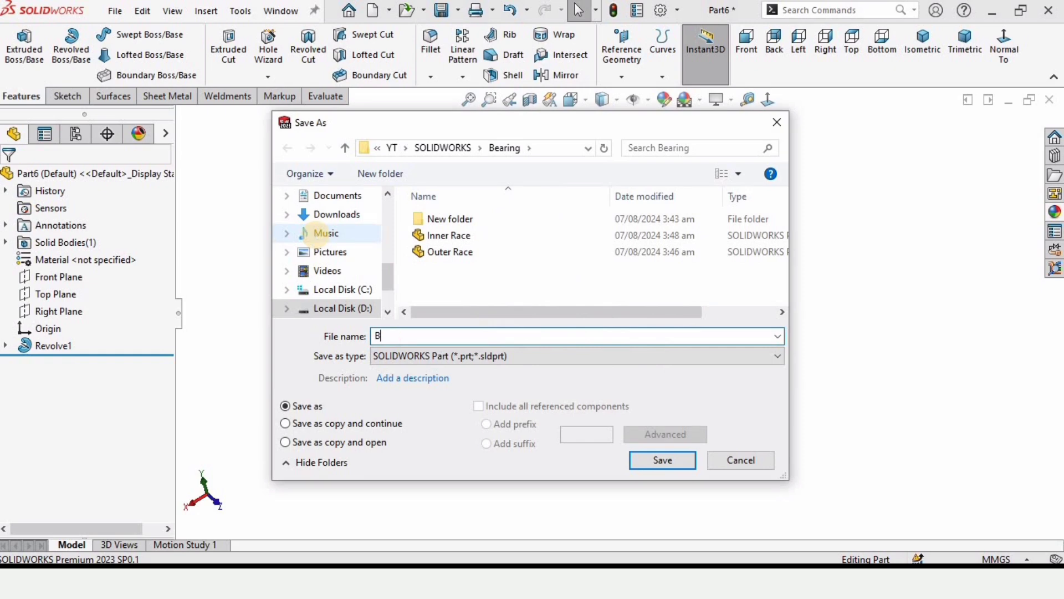
{"action": "type", "text": "Ball"}
{"action": "key", "text": "Return"}
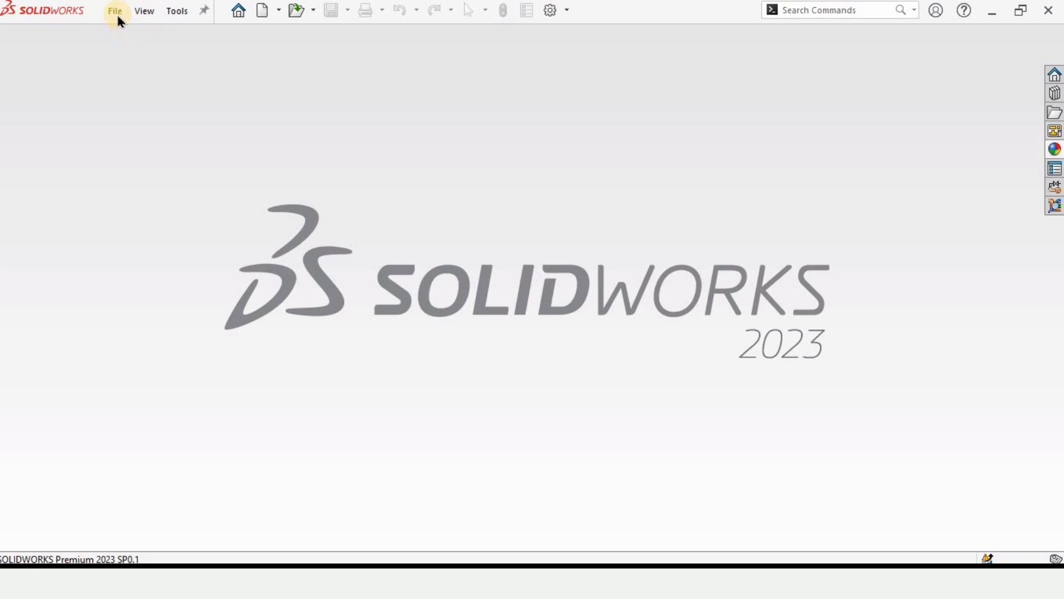
Step: Create a new assembly document and dismiss the initial component insertion
{"action": "left_click", "coordinate": [117, 12]}
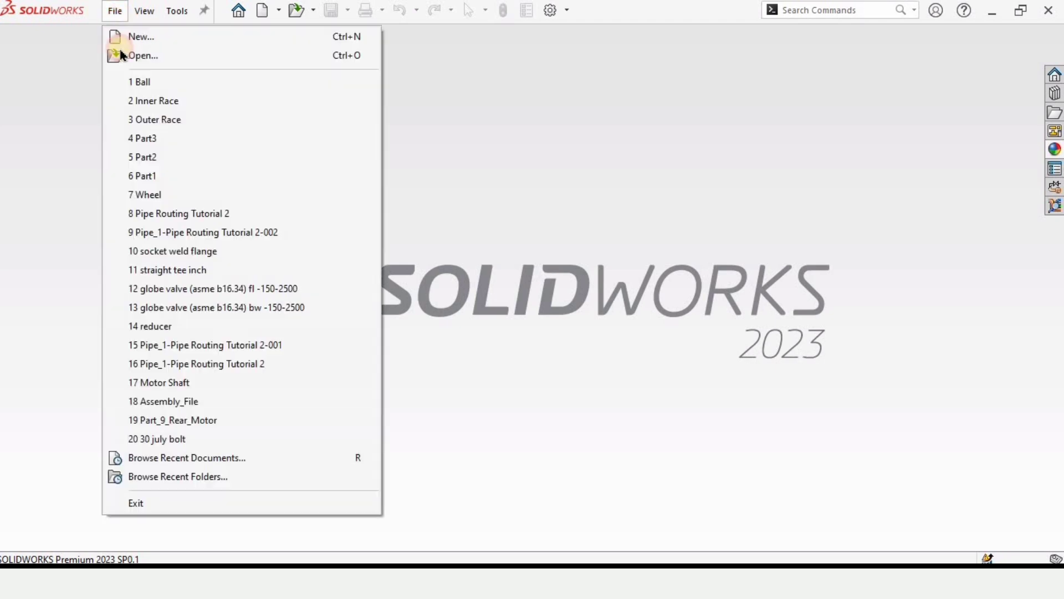
{"action": "left_click", "coordinate": [136, 37]}
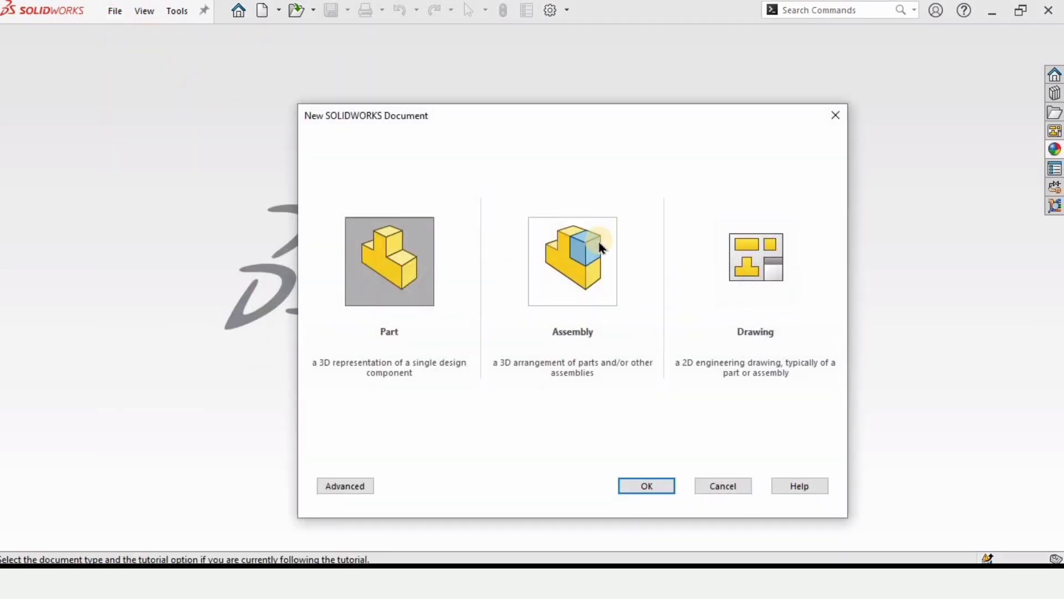
{"action": "left_click", "coordinate": [585, 266]}
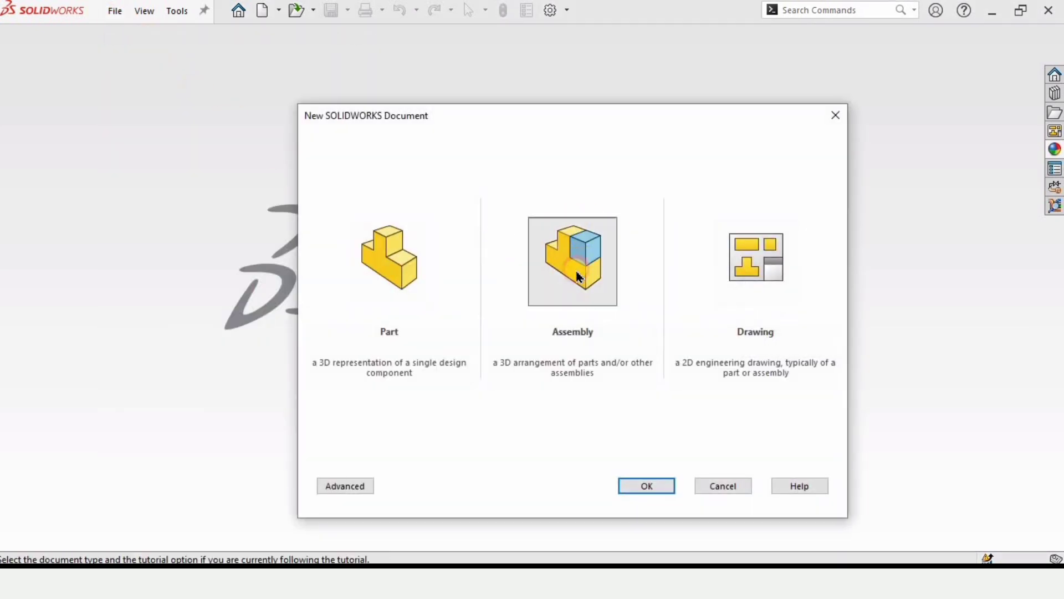
{"action": "left_click", "coordinate": [648, 486]}
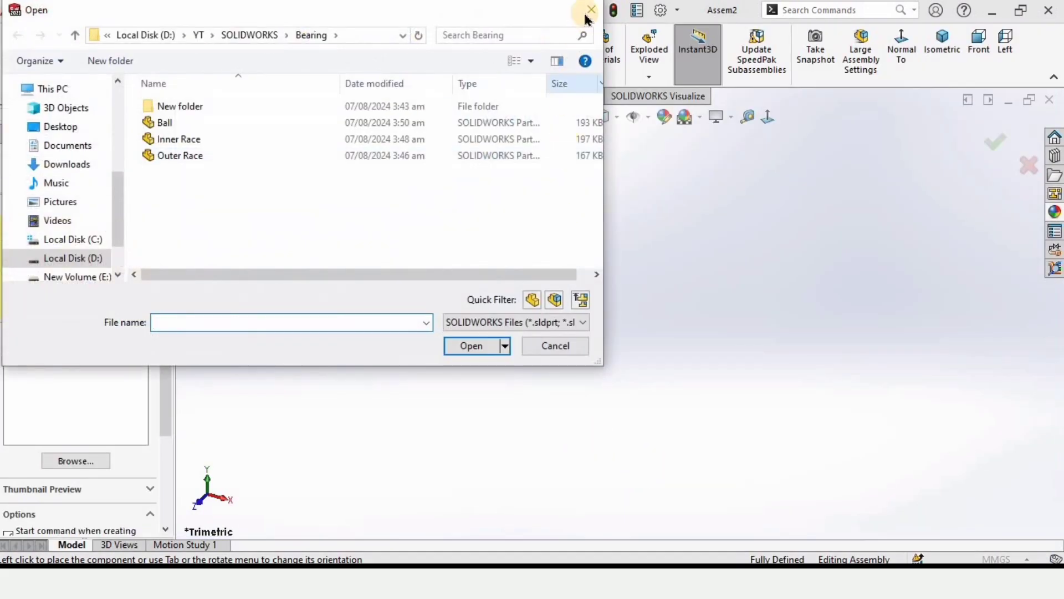
{"action": "key", "text": "Escape"}
{"action": "left_click", "coordinate": [29, 176]}
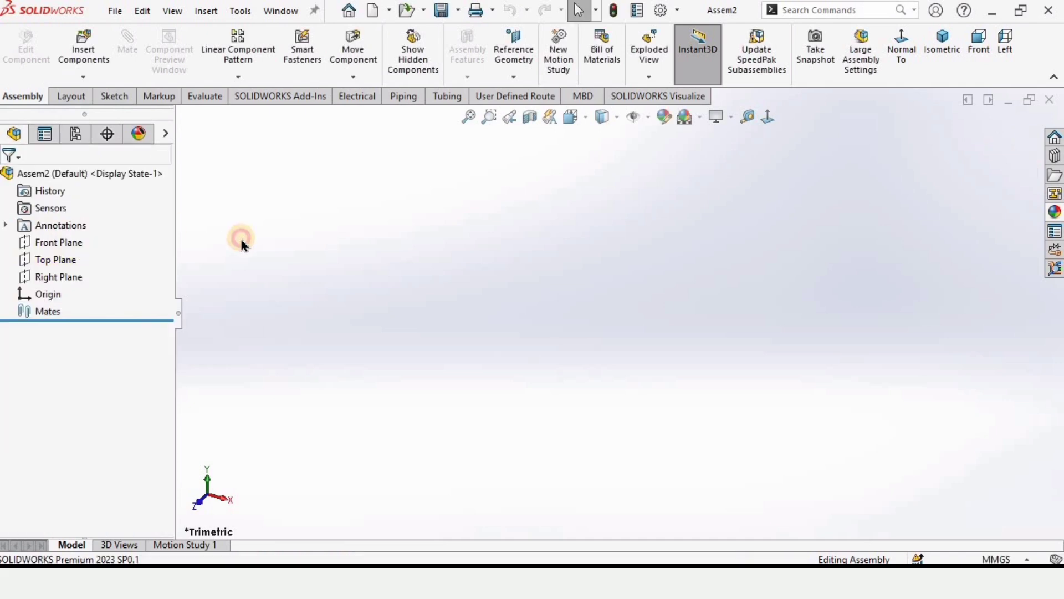
Step: Insert the Outer Race part as the first component of the assembly and switch the scene to a plain white background
{"action": "left_click", "coordinate": [85, 49]}
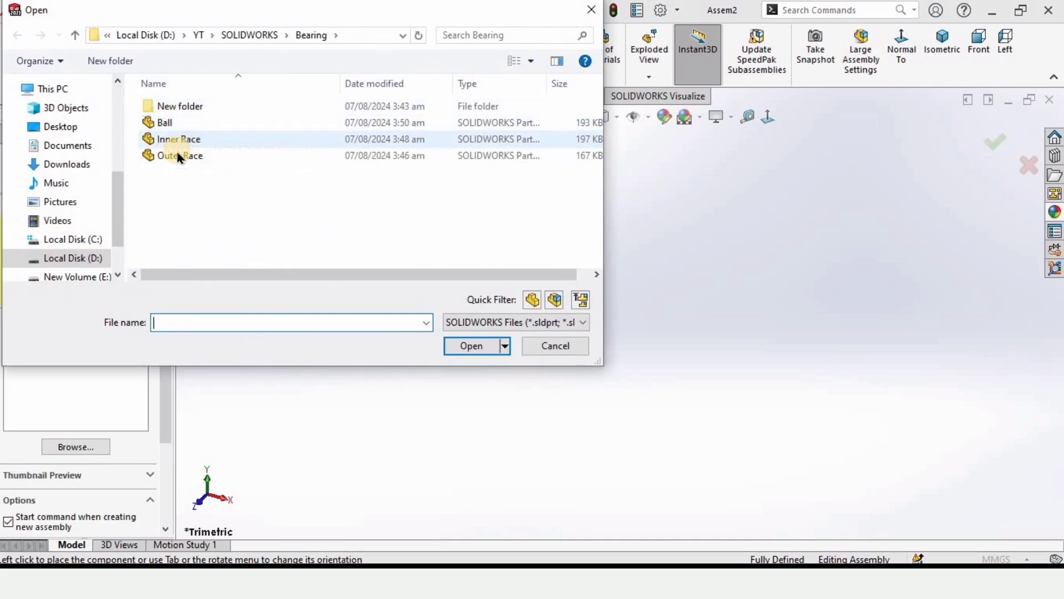
{"action": "left_click", "coordinate": [195, 158]}
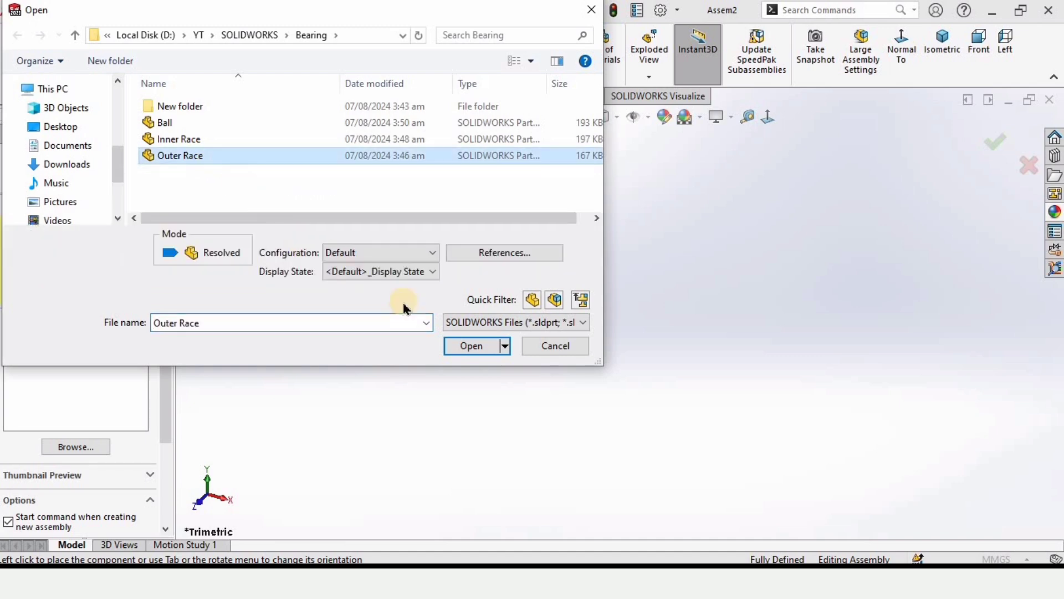
{"action": "left_click", "coordinate": [480, 347]}
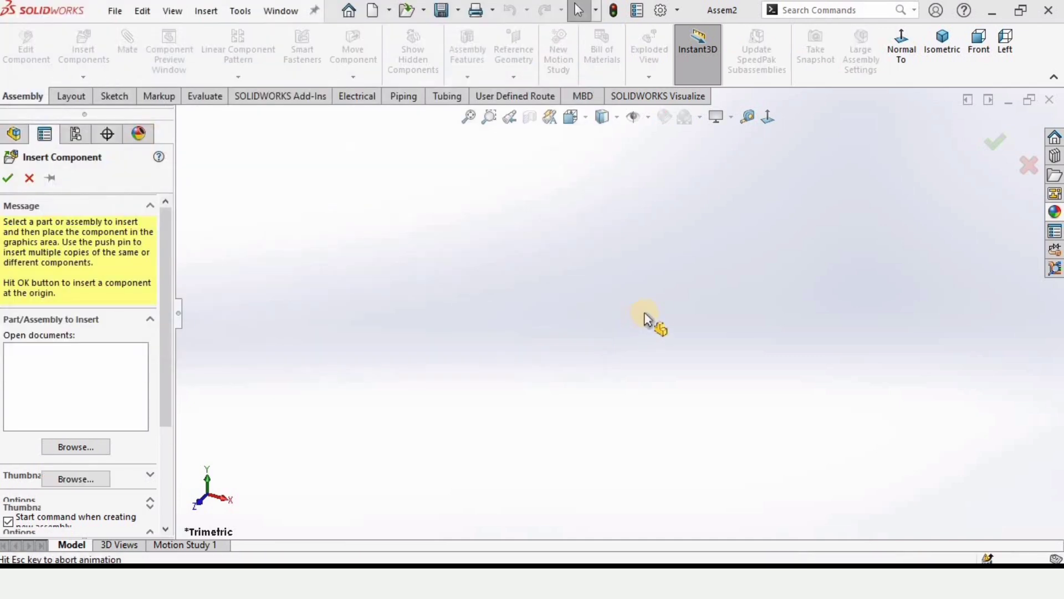
{"action": "left_click", "coordinate": [646, 319]}
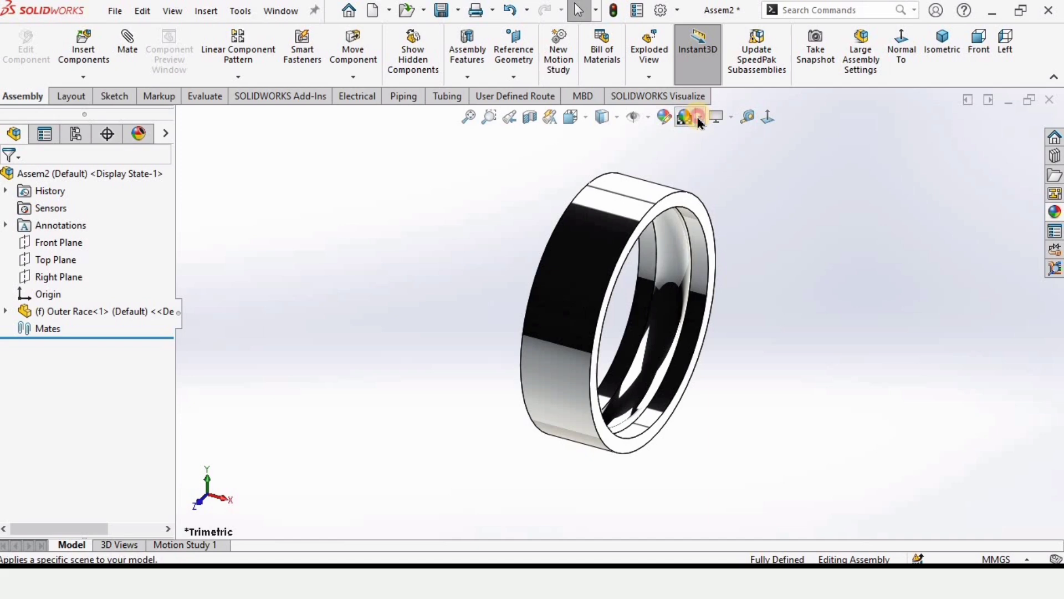
{"action": "left_click", "coordinate": [700, 123]}
{"action": "left_click", "coordinate": [715, 211]}
Step: Set the Outer Race component to float and fix it in place again
{"action": "middle_click_drag", "start_coordinate": [732, 321], "coordinate": [570, 217]}
{"action": "right_click", "coordinate": [570, 215]}
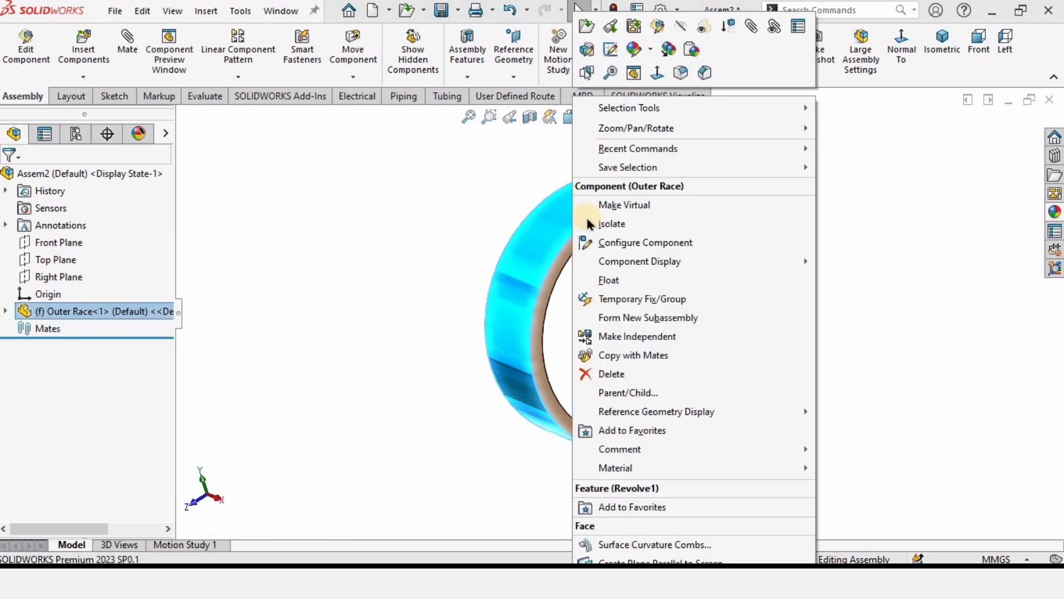
{"action": "left_click", "coordinate": [611, 284]}
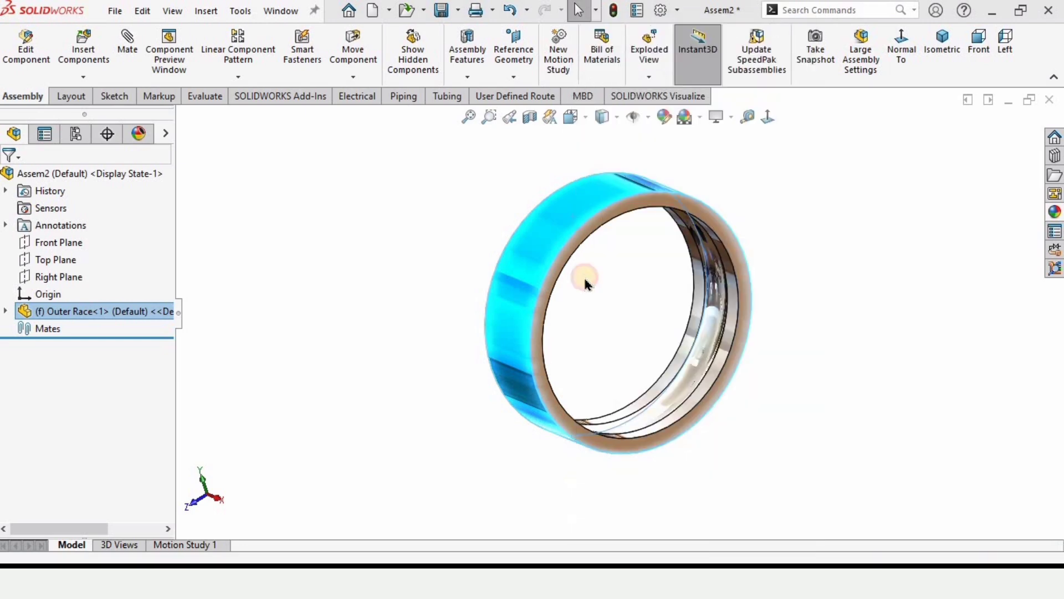
{"action": "right_click", "coordinate": [560, 229]}
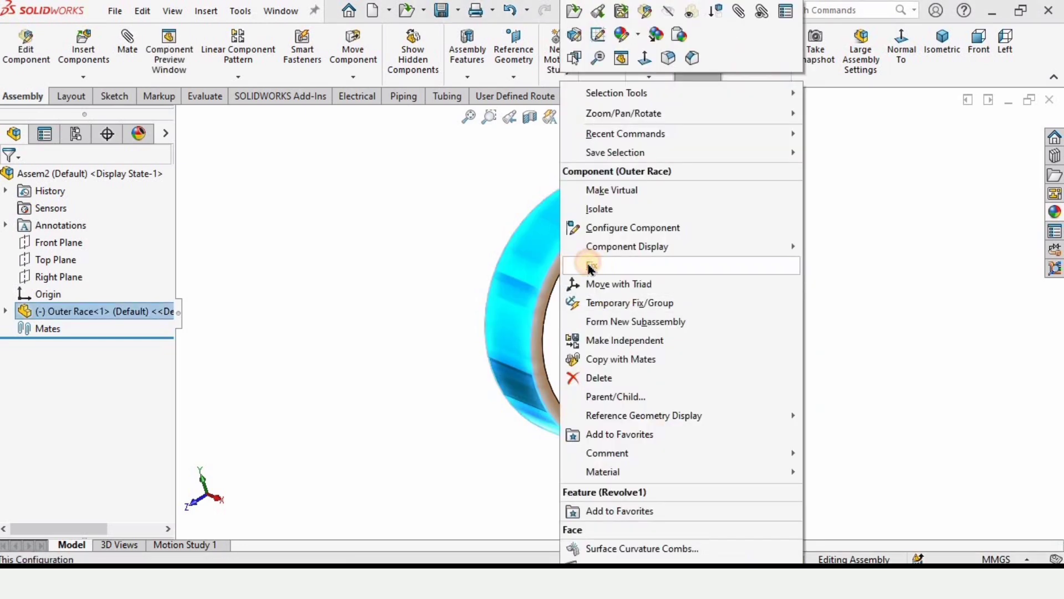
{"action": "left_click", "coordinate": [590, 266]}
Step: Insert the Inner Race part from the Bearing folder and place it beside the Outer Race
{"action": "middle_click_drag", "start_coordinate": [594, 268], "coordinate": [783, 329]}
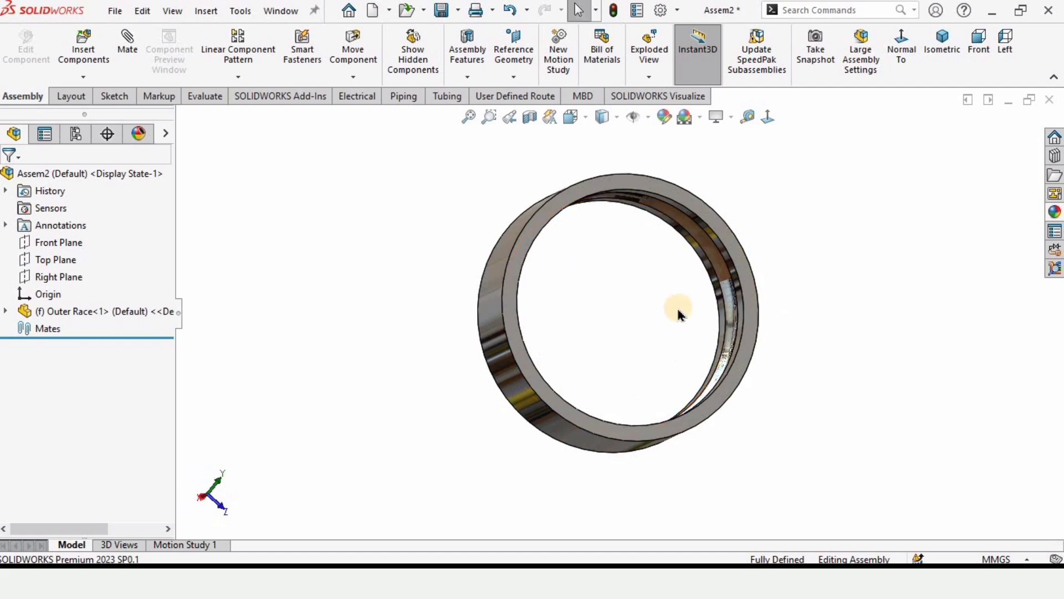
{"action": "scroll", "coordinate": [618, 314], "scroll_direction": "up", "scroll_amount": 2}
{"action": "left_click", "coordinate": [78, 57]}
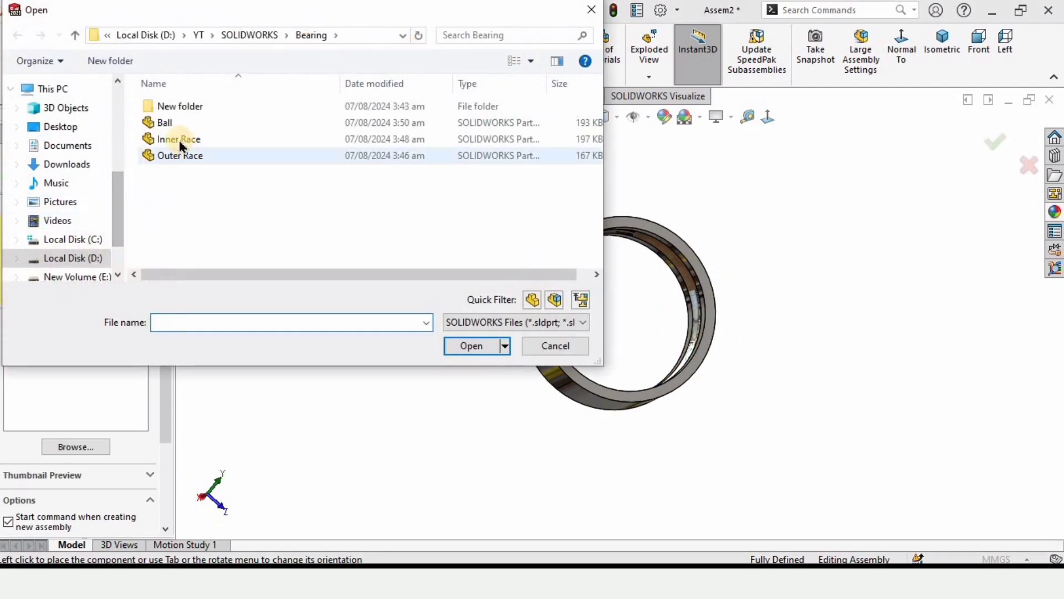
{"action": "left_click", "coordinate": [175, 140]}
{"action": "left_click", "coordinate": [463, 346]}
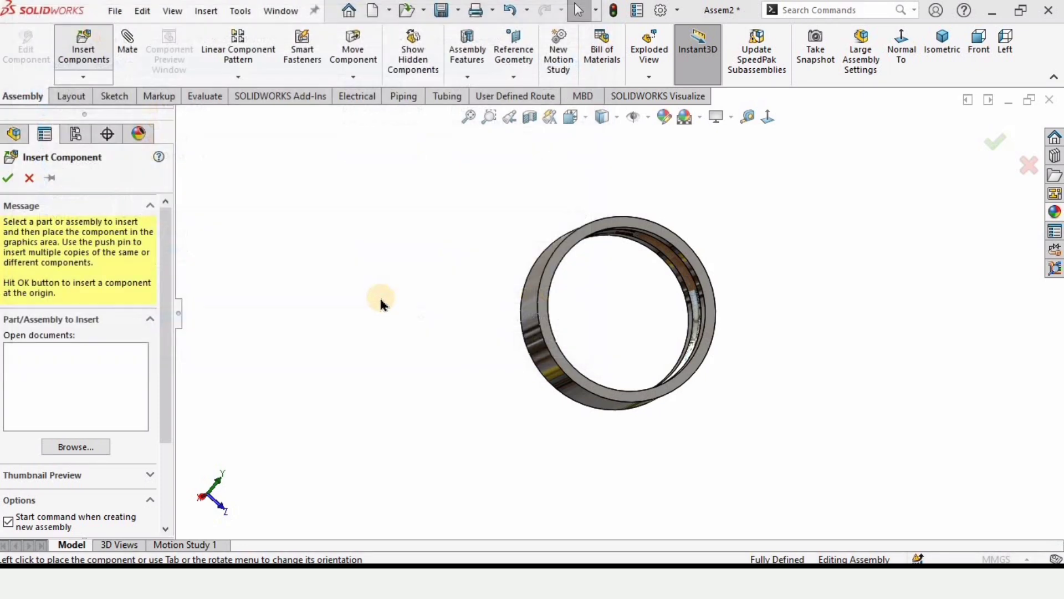
{"action": "left_click", "coordinate": [372, 303]}
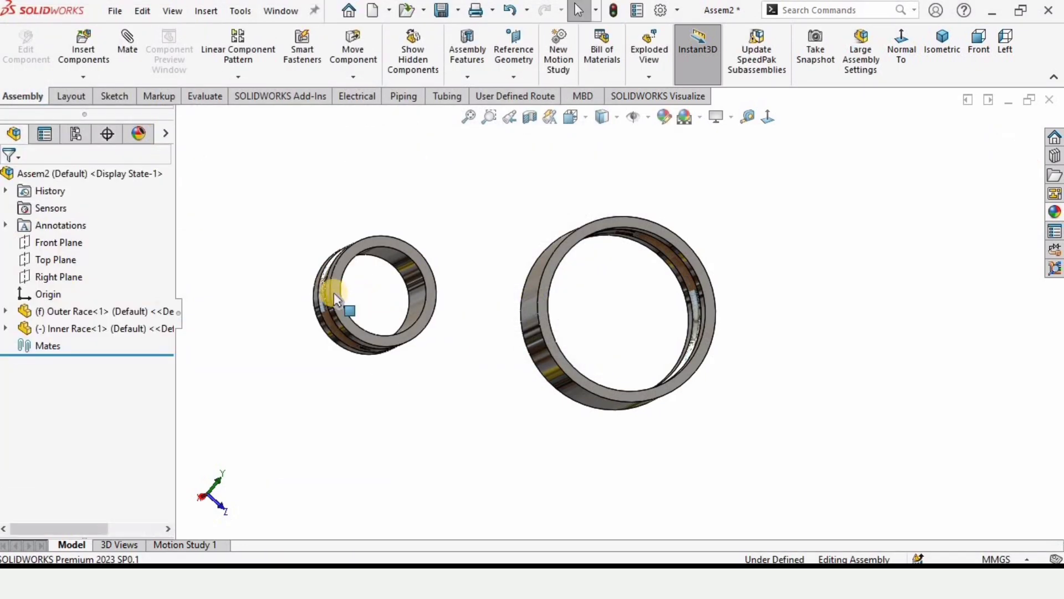
{"action": "scroll", "coordinate": [333, 291], "scroll_direction": "down", "scroll_amount": 3}
{"action": "right_click", "coordinate": [396, 258]}
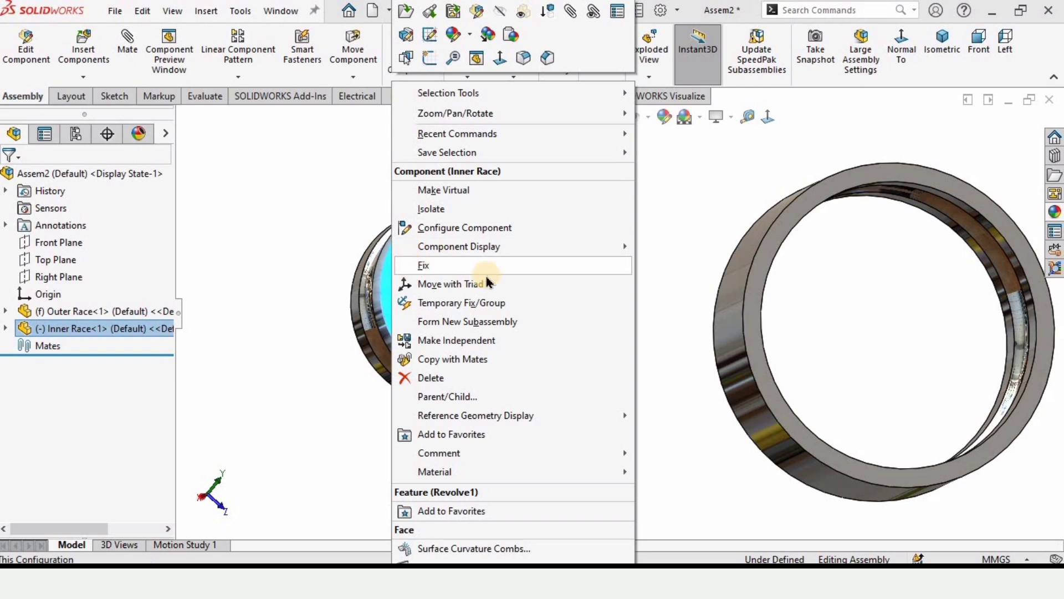
{"action": "left_click", "coordinate": [291, 238]}
{"action": "left_click", "coordinate": [290, 239]}
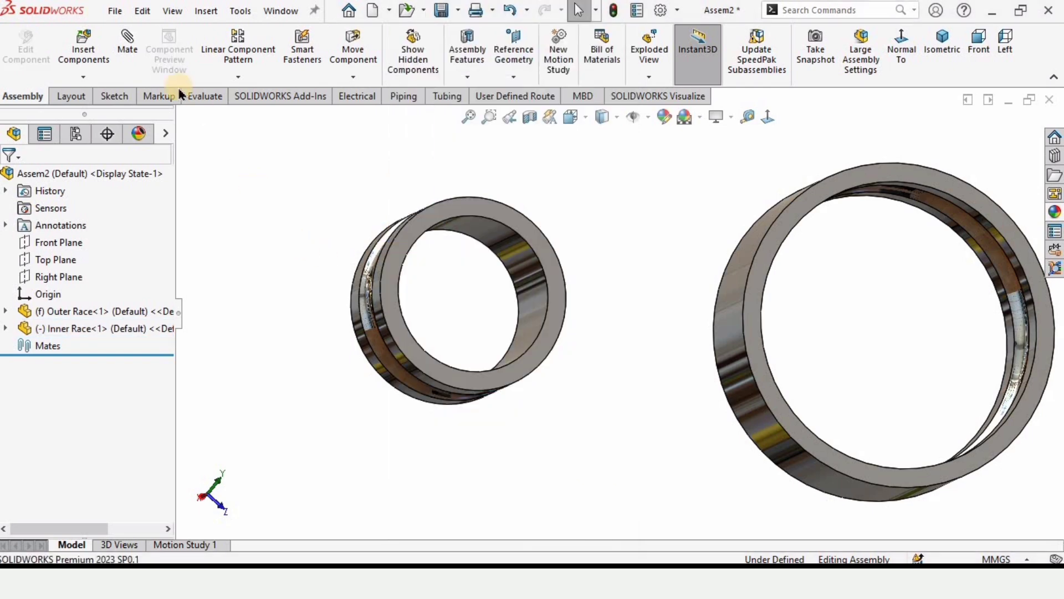
Step: Insert the Ball part from the Bearing folder and place it next to the Inner Race
{"action": "left_click", "coordinate": [77, 51]}
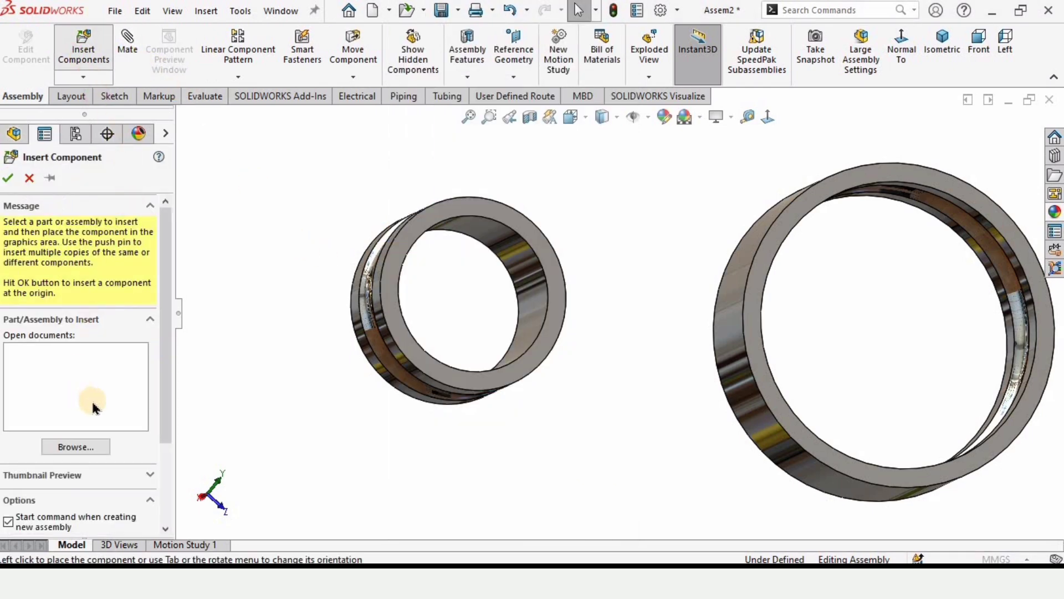
{"action": "left_click", "coordinate": [162, 123]}
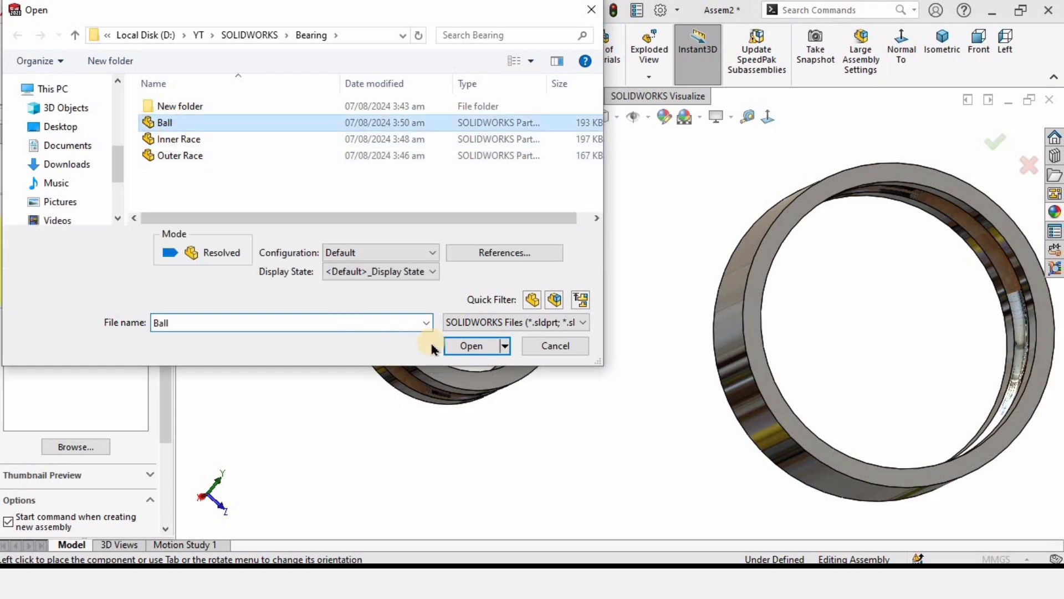
{"action": "left_click", "coordinate": [470, 346]}
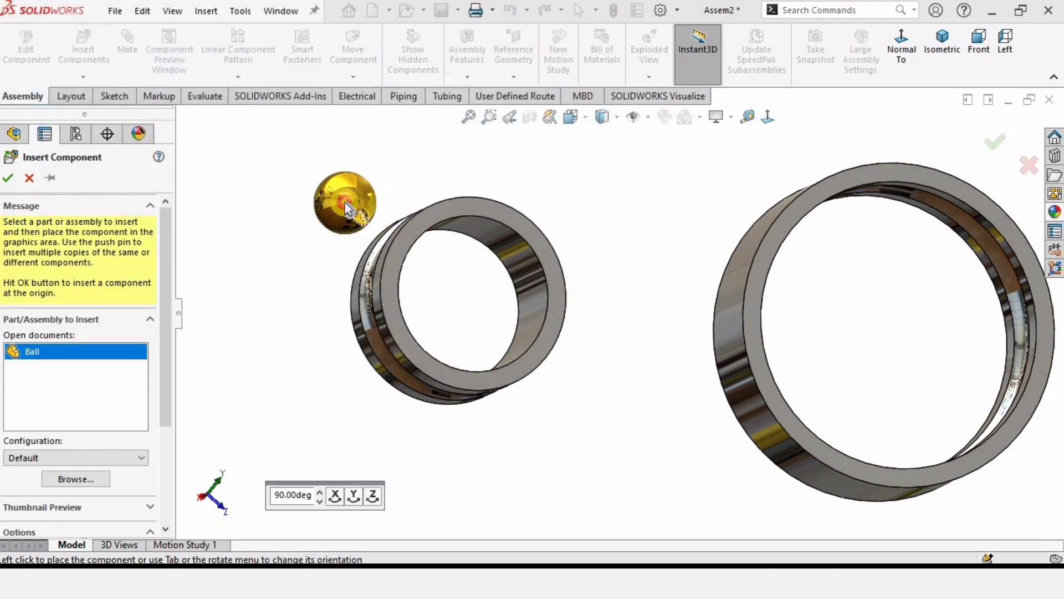
{"action": "left_click", "coordinate": [483, 300]}
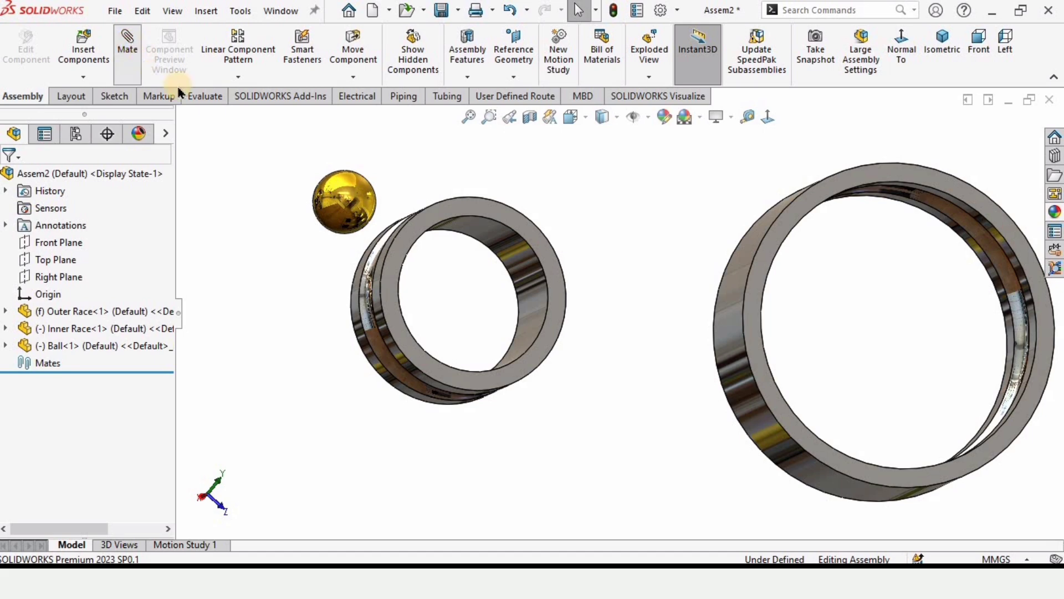
Step: Add a concentric mate between the Inner Race's outer cylindrical face and the Outer Race's inner cylindrical face
{"action": "scroll", "coordinate": [430, 297], "scroll_direction": "down", "scroll_amount": 5}
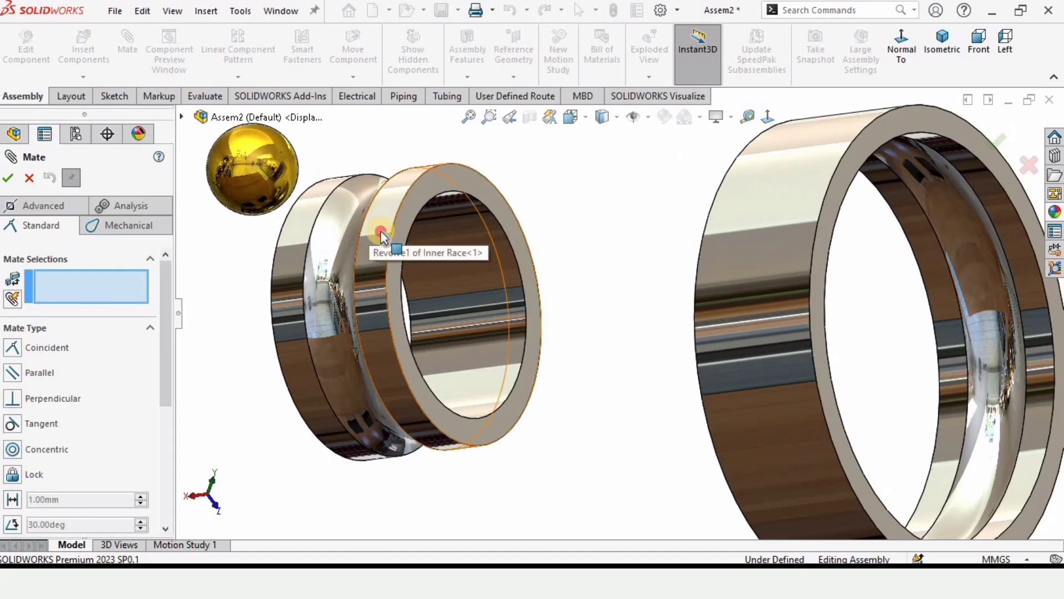
{"action": "left_click", "coordinate": [385, 218]}
{"action": "scroll", "coordinate": [884, 402], "scroll_direction": "down", "scroll_amount": 3}
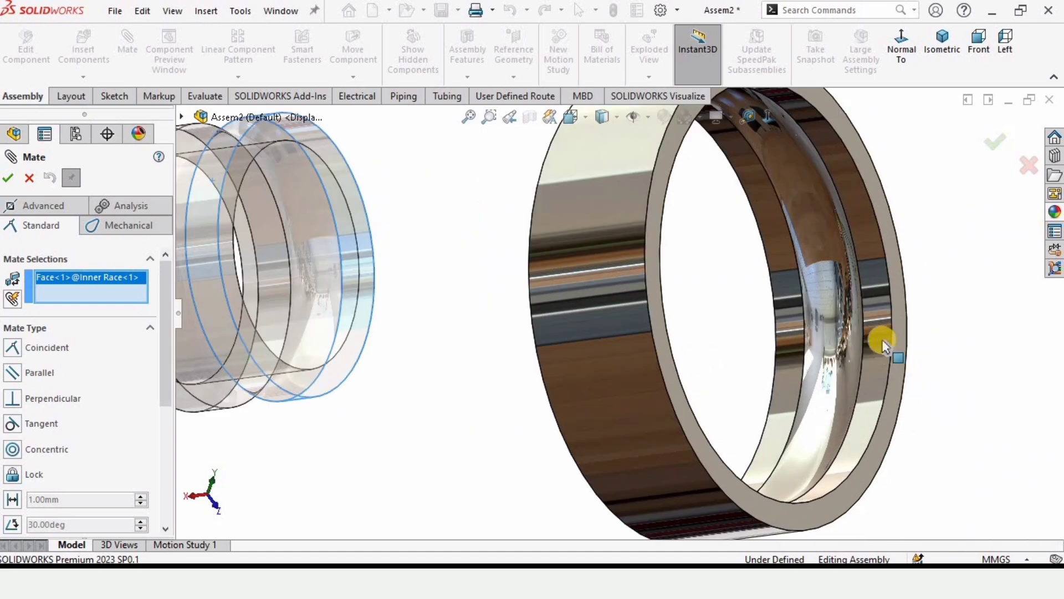
{"action": "left_click", "coordinate": [876, 322]}
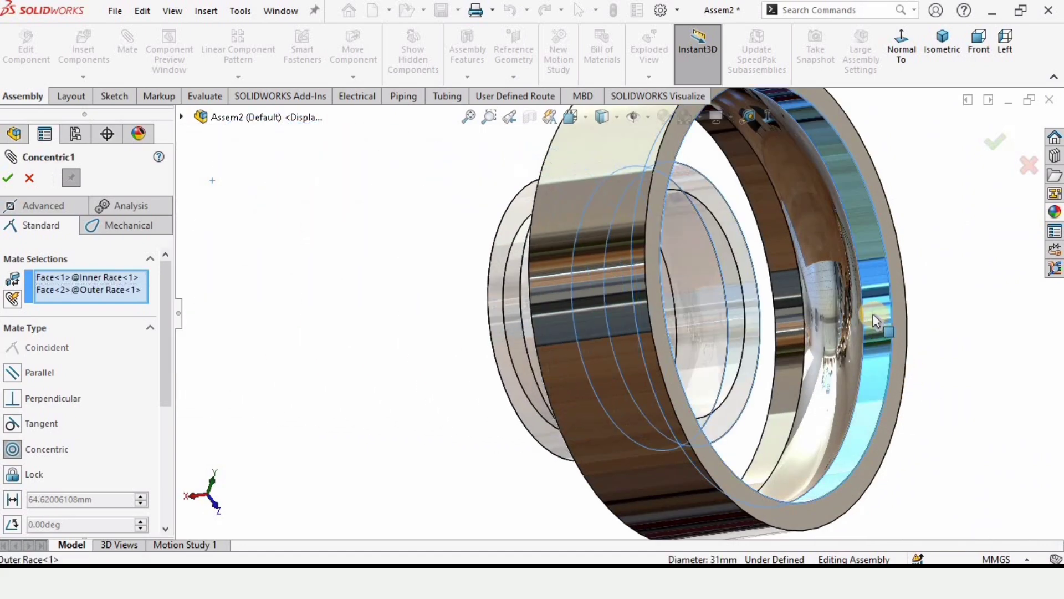
{"action": "left_click", "coordinate": [1044, 340]}
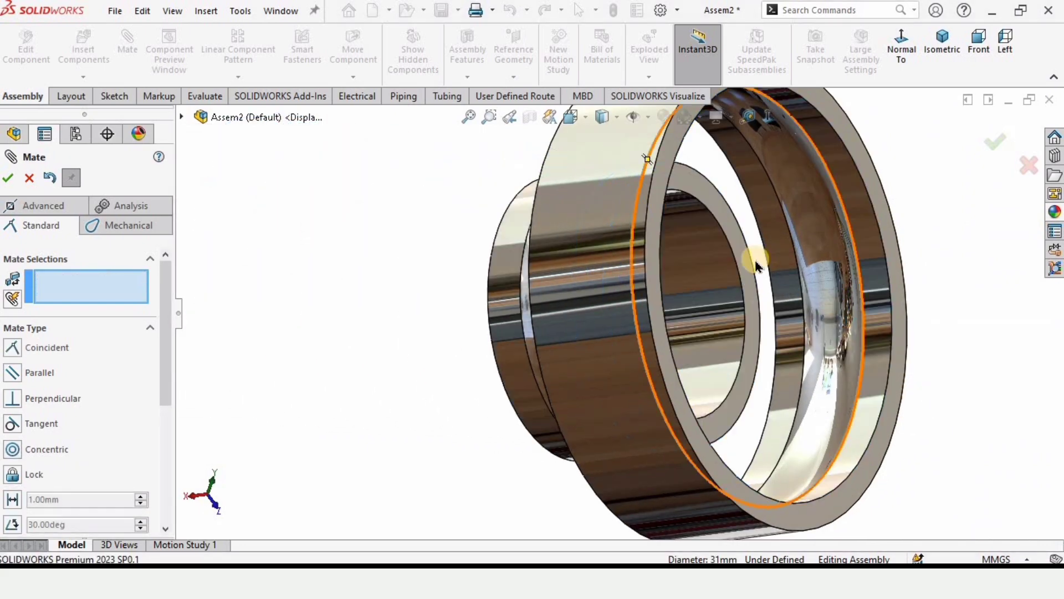
Step: Add a coincident mate between the flat side faces of the Inner Race and Outer Race and finish mating
{"action": "middle_click_drag", "start_coordinate": [706, 201], "coordinate": [623, 185]}
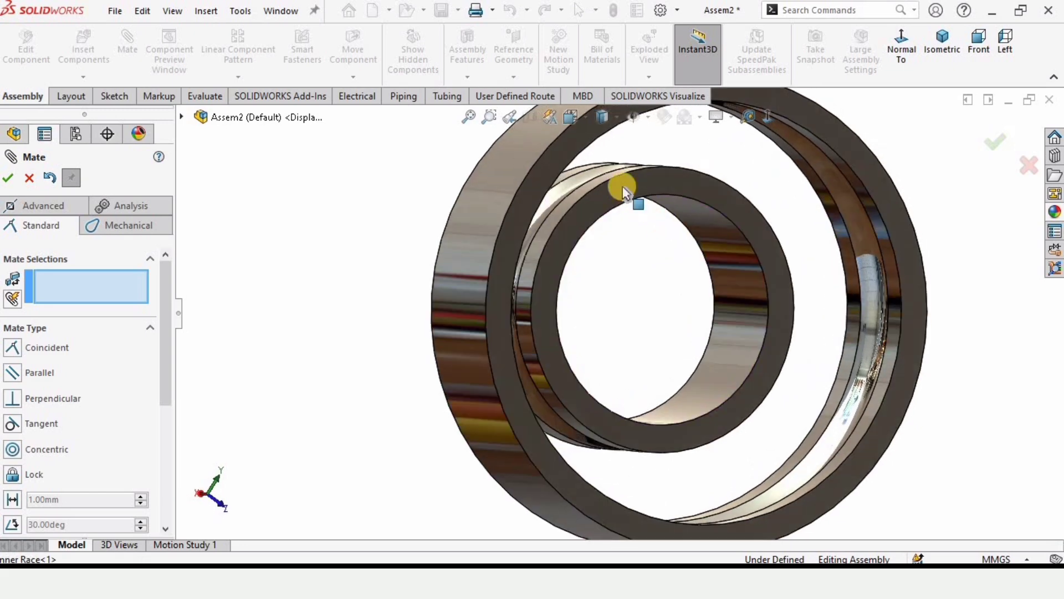
{"action": "left_click", "coordinate": [618, 191]}
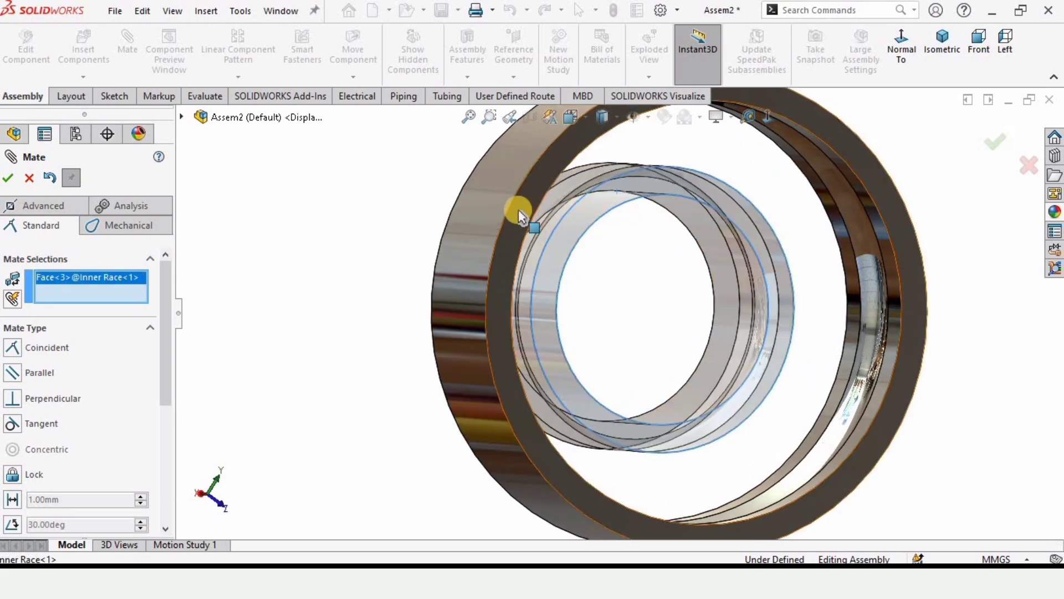
{"action": "left_click", "coordinate": [513, 236]}
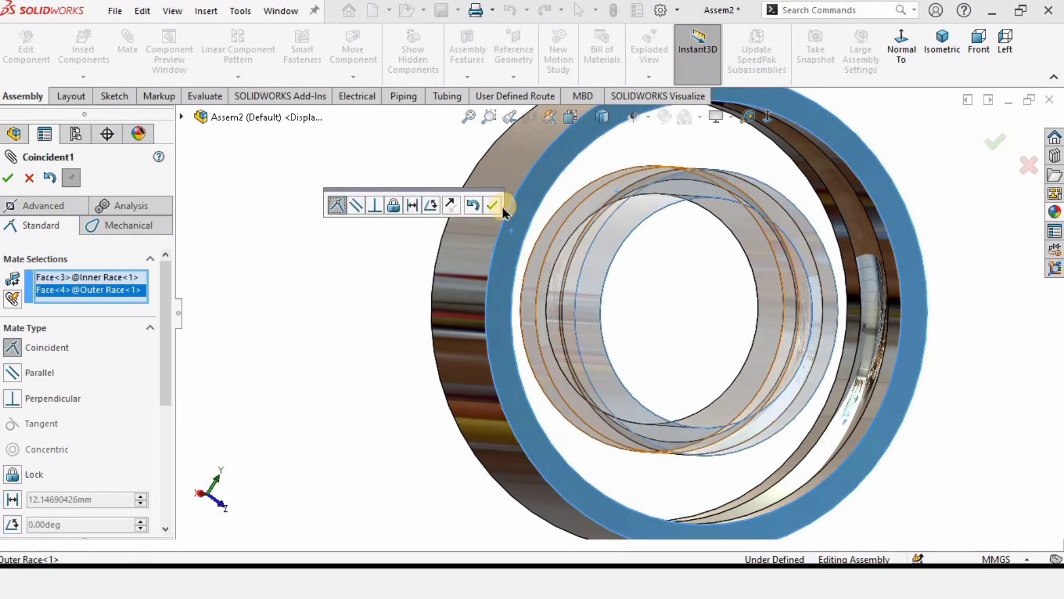
{"action": "left_click", "coordinate": [493, 206]}
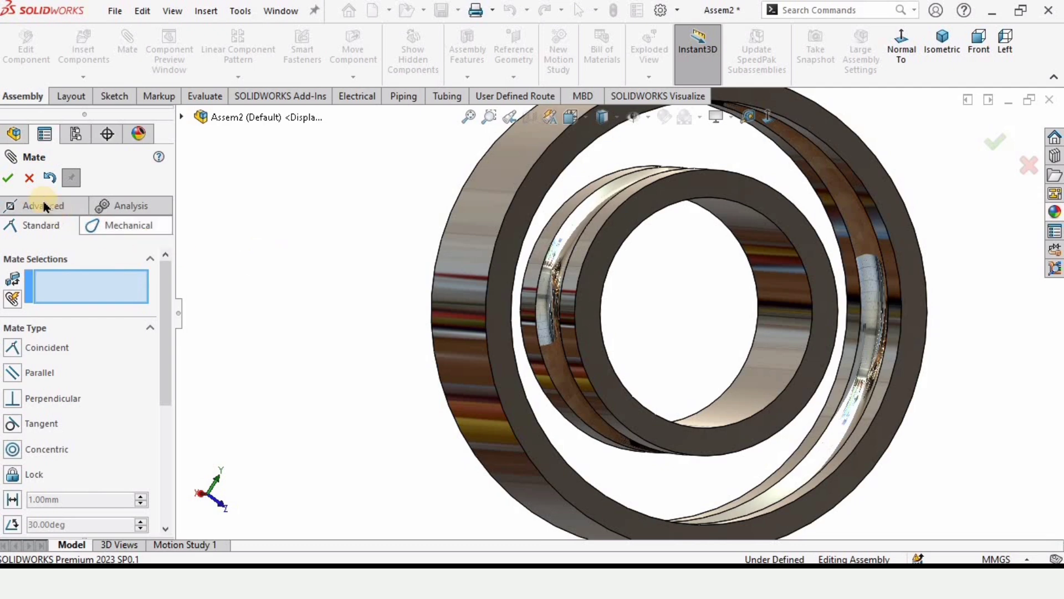
{"action": "scroll", "coordinate": [449, 316], "scroll_direction": "up", "scroll_amount": 4}
{"action": "mouse_move", "coordinate": [449, 316]}
{"action": "middle_mouse_down"}
{"action": "mouse_move", "coordinate": [441, 335]}
{"action": "mouse_move", "coordinate": [438, 327]}
{"action": "middle_mouse_up"}
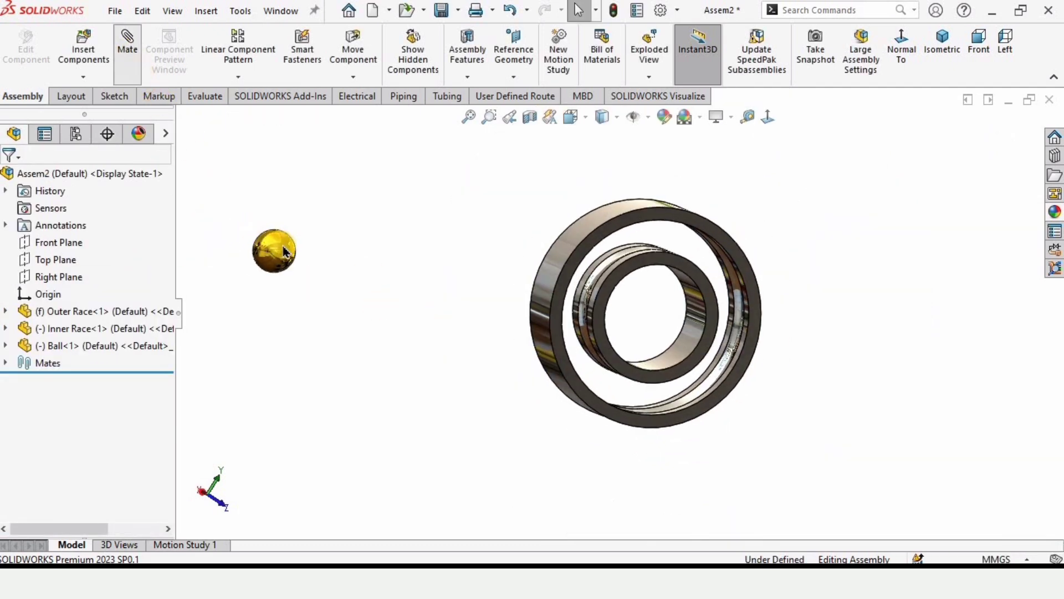
Step: Add a tangent mate between the Ball's surface and the Inner Race's groove face and finish mating
{"action": "scroll", "coordinate": [196, 221], "scroll_direction": "down", "scroll_amount": 1}
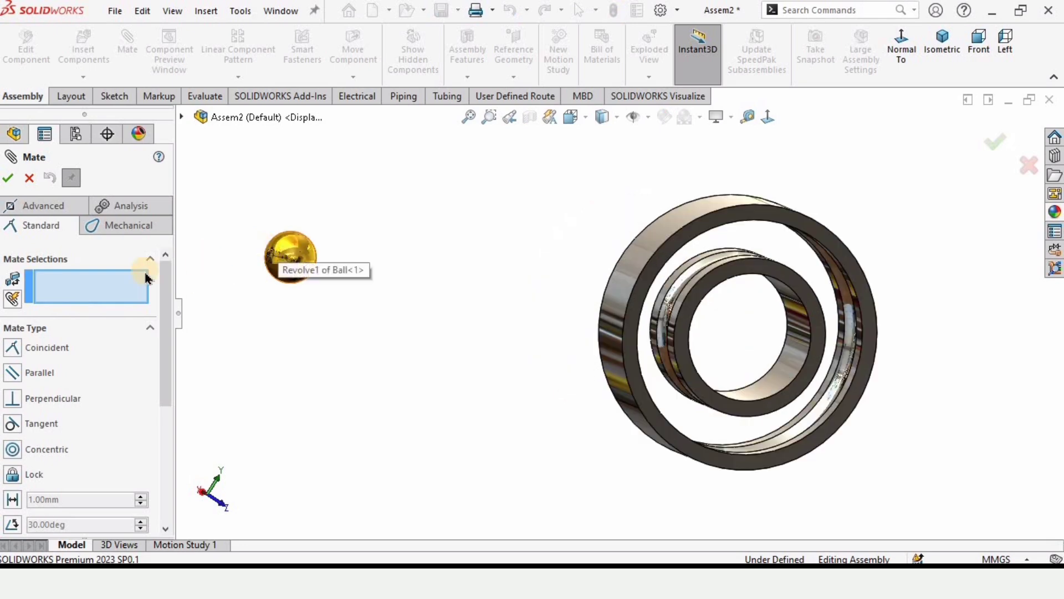
{"action": "left_click", "coordinate": [300, 256]}
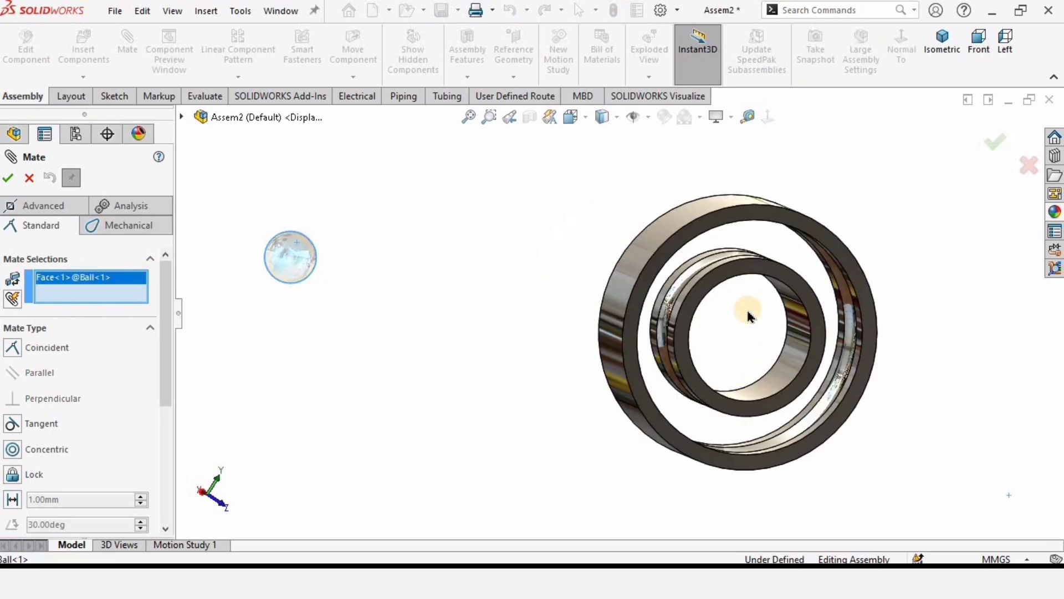
{"action": "scroll", "coordinate": [680, 284], "scroll_direction": "down", "scroll_amount": 5}
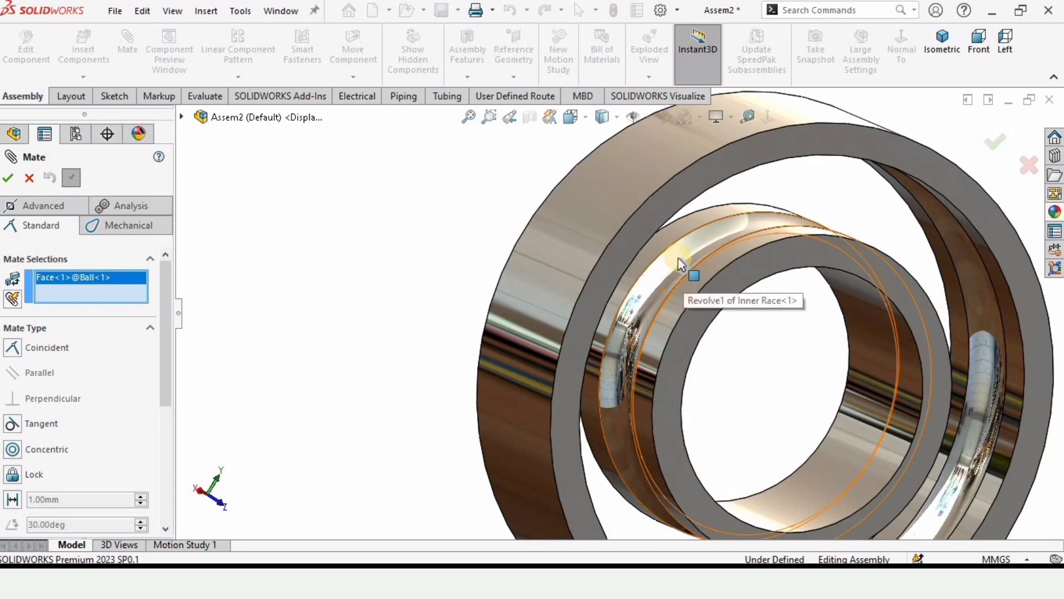
{"action": "left_click", "coordinate": [678, 257]}
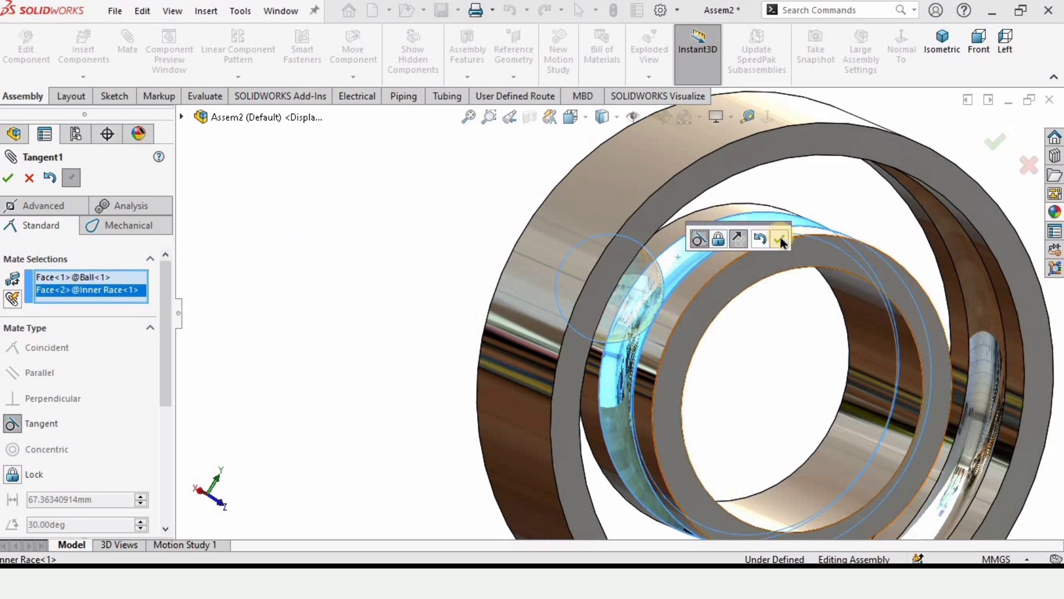
{"action": "key", "text": "Return"}
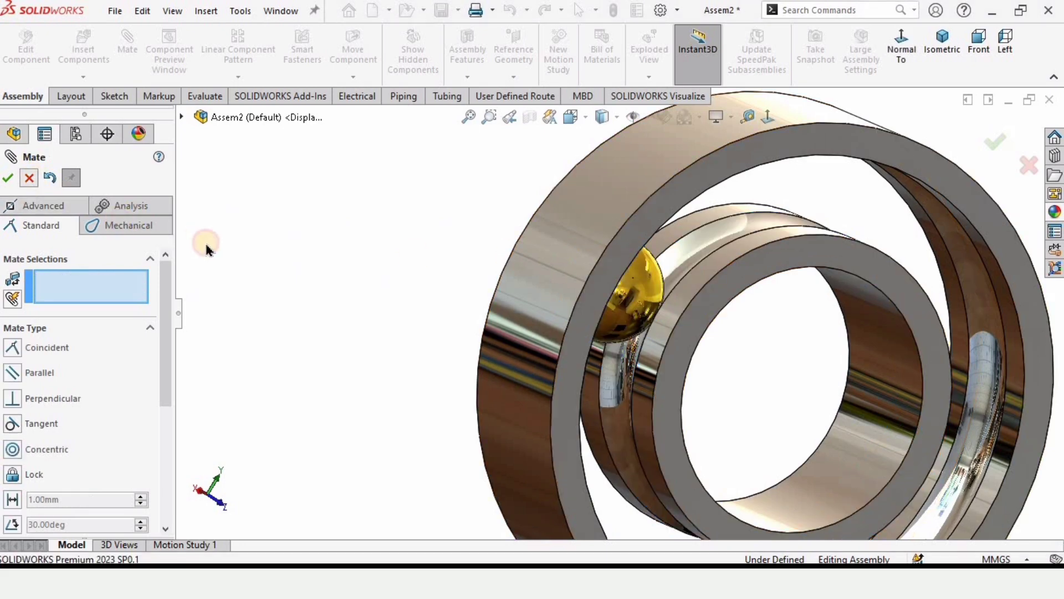
{"action": "key", "text": "Escape"}
Step: Examine from several angles how the Ball sits in the groove between the two races
{"action": "scroll", "coordinate": [721, 357], "scroll_direction": "up", "scroll_amount": 5}
{"action": "middle_click_drag", "start_coordinate": [777, 351], "coordinate": [554, 285]}
{"action": "scroll", "coordinate": [661, 307], "scroll_direction": "down", "scroll_amount": 3}
{"action": "left_click_drag", "start_coordinate": [749, 250], "coordinate": [765, 355]}
{"action": "scroll", "coordinate": [765, 354], "scroll_direction": "up", "scroll_amount": 3}
{"action": "middle_click_drag", "start_coordinate": [797, 344], "coordinate": [826, 342]}
{"action": "left_click", "coordinate": [485, 295]}
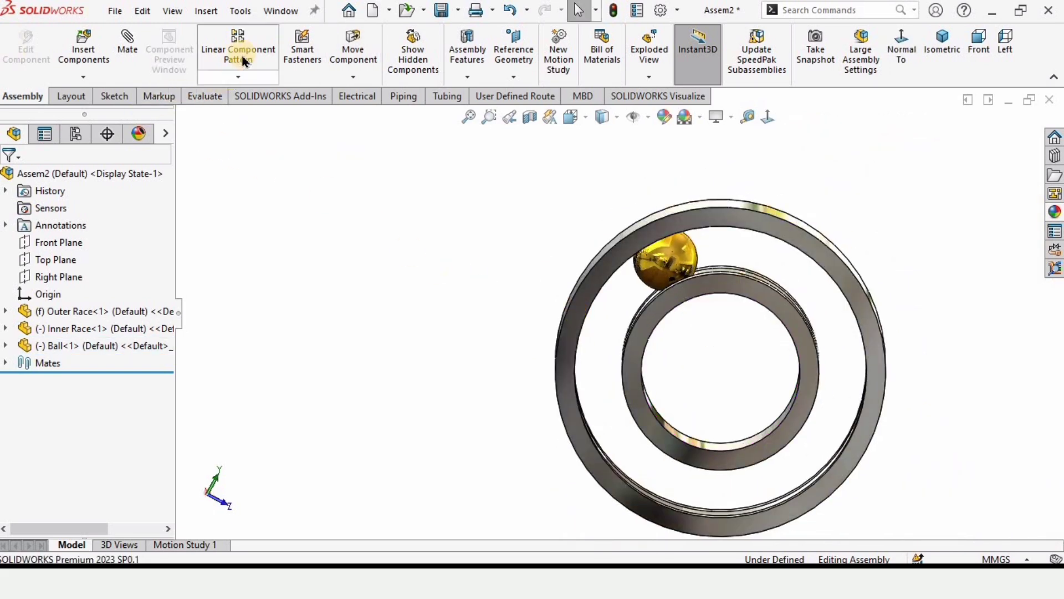
Step: Start a circular component pattern around the Inner Race's front circular edge, equally spaced over 360 degrees
{"action": "left_click", "coordinate": [244, 77]}
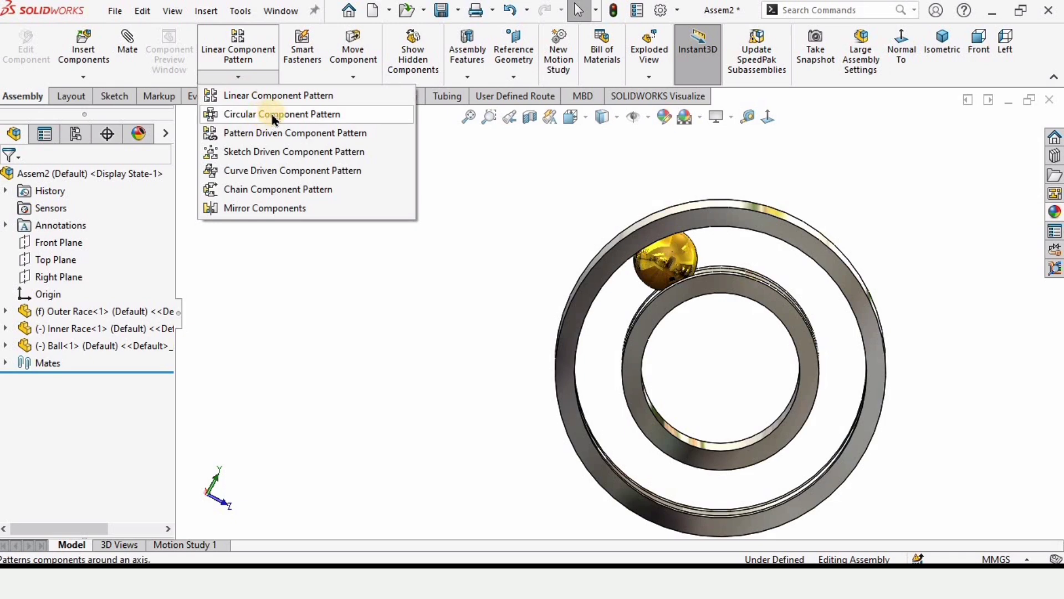
{"action": "left_click", "coordinate": [262, 116]}
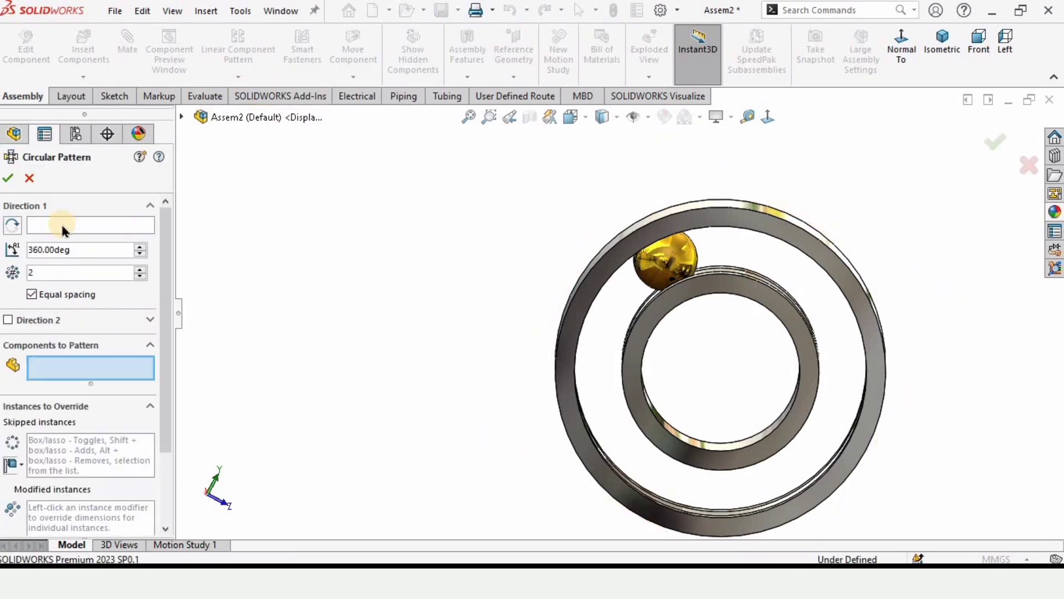
{"action": "left_click", "coordinate": [35, 225]}
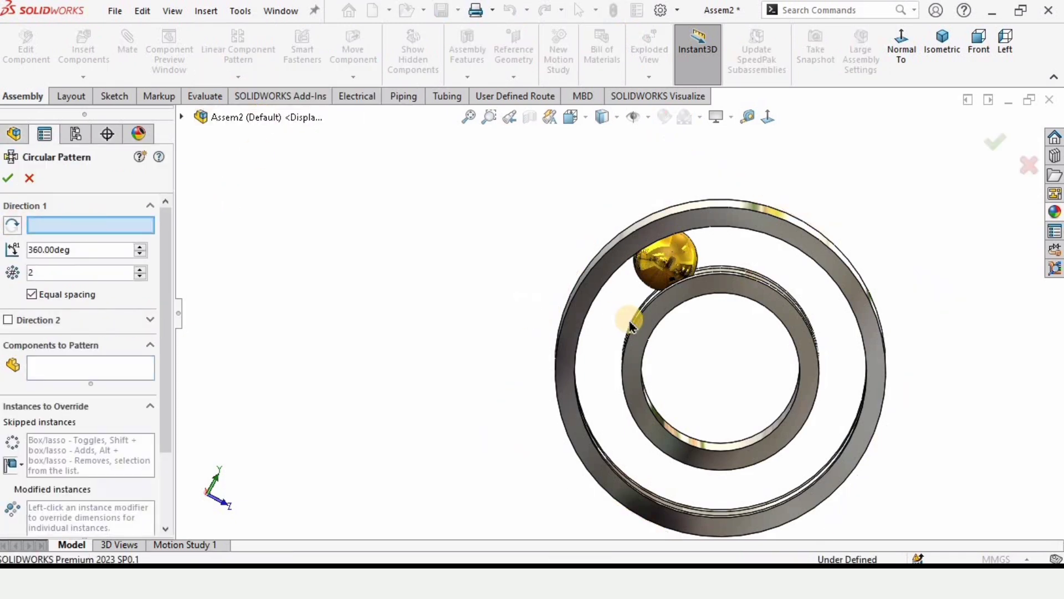
{"action": "middle_click_drag", "start_coordinate": [631, 326], "coordinate": [661, 333]}
{"action": "scroll", "coordinate": [642, 274], "scroll_direction": "down", "scroll_amount": 5}
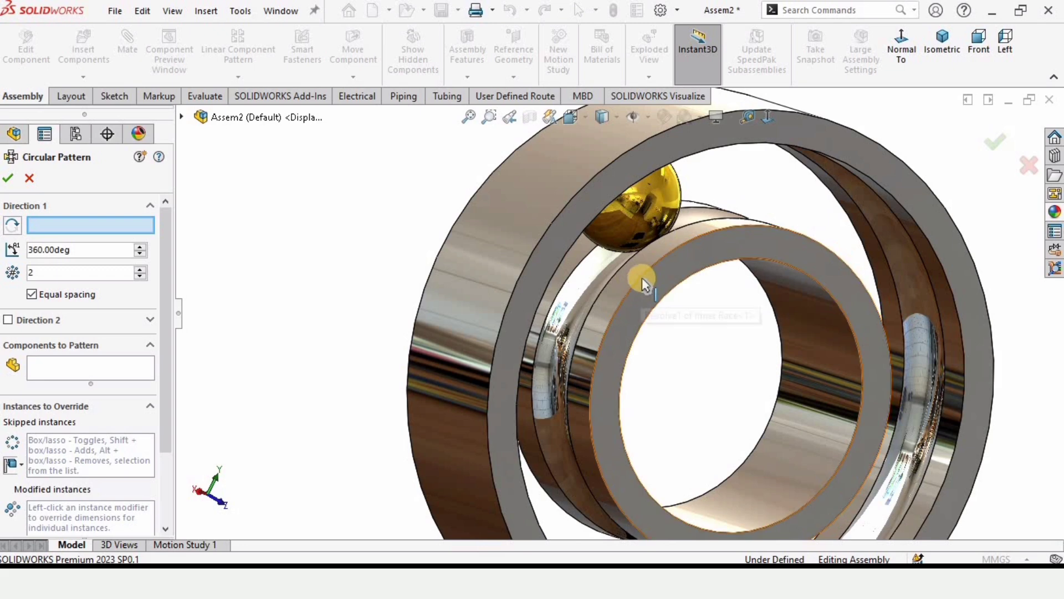
{"action": "left_click", "coordinate": [642, 277]}
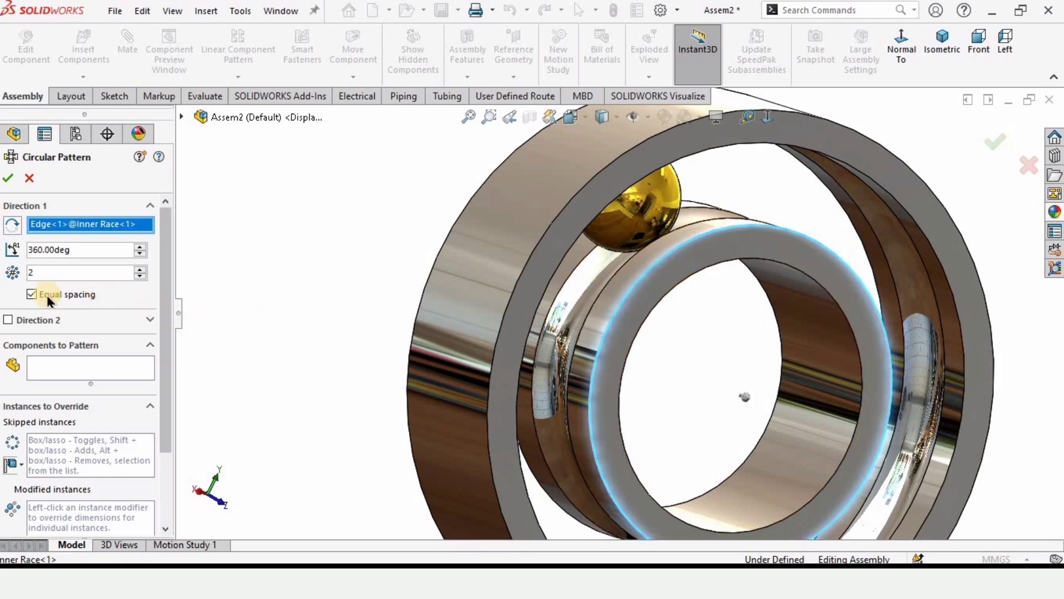
{"action": "left_click", "coordinate": [29, 295]}
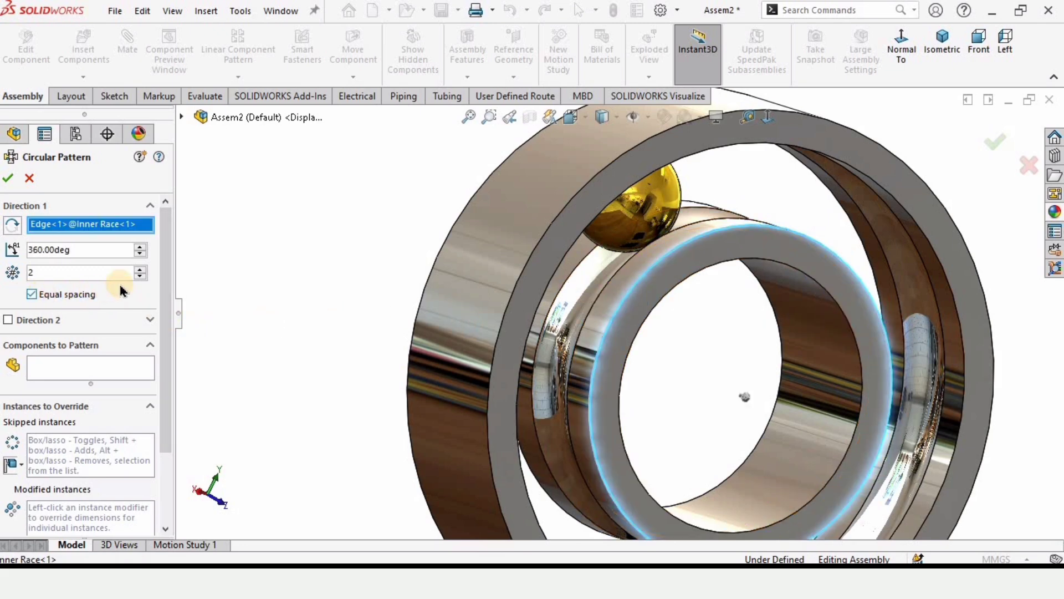
Step: Choose the gold Ball as the component for the circular pattern
{"action": "left_click", "coordinate": [92, 370]}
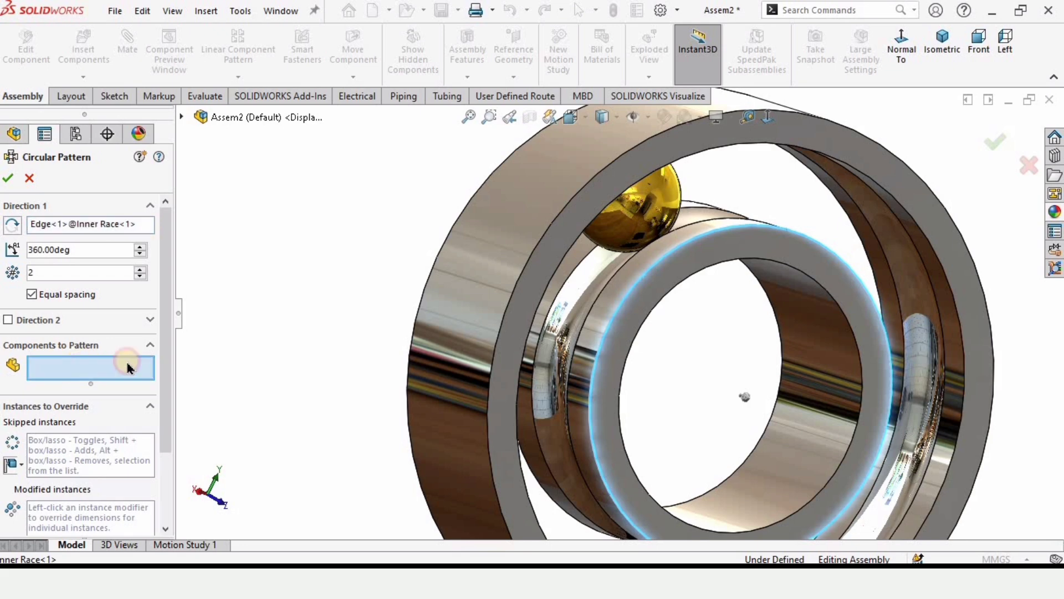
{"action": "left_click", "coordinate": [633, 241]}
{"action": "scroll", "coordinate": [634, 244], "scroll_direction": "up", "scroll_amount": 3}
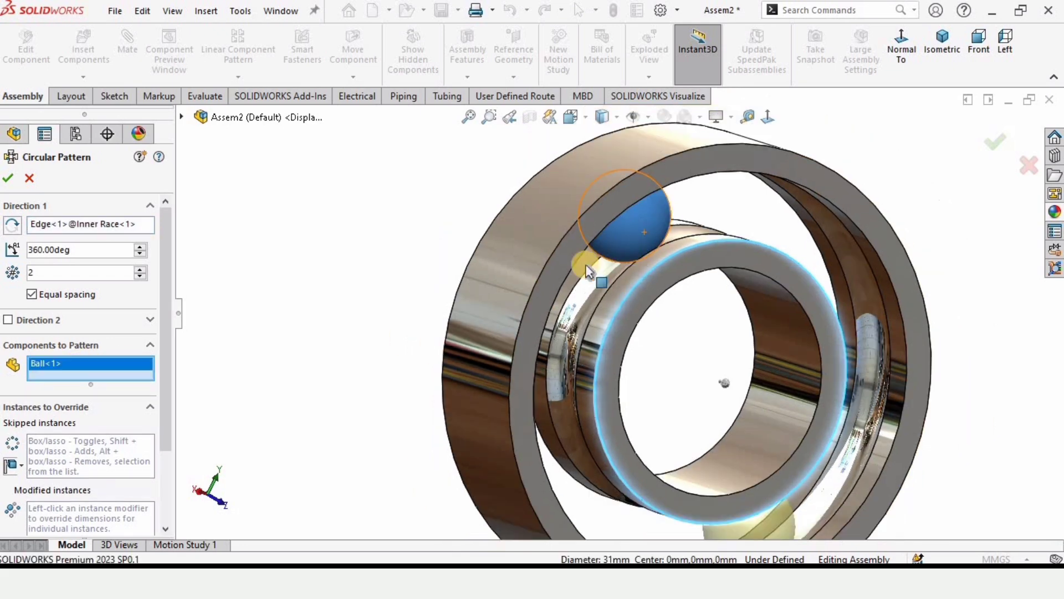
Step: Set the circular pattern to 10 instances with equal spacing over 360 degrees and accept it
{"action": "left_click", "coordinate": [142, 270]}
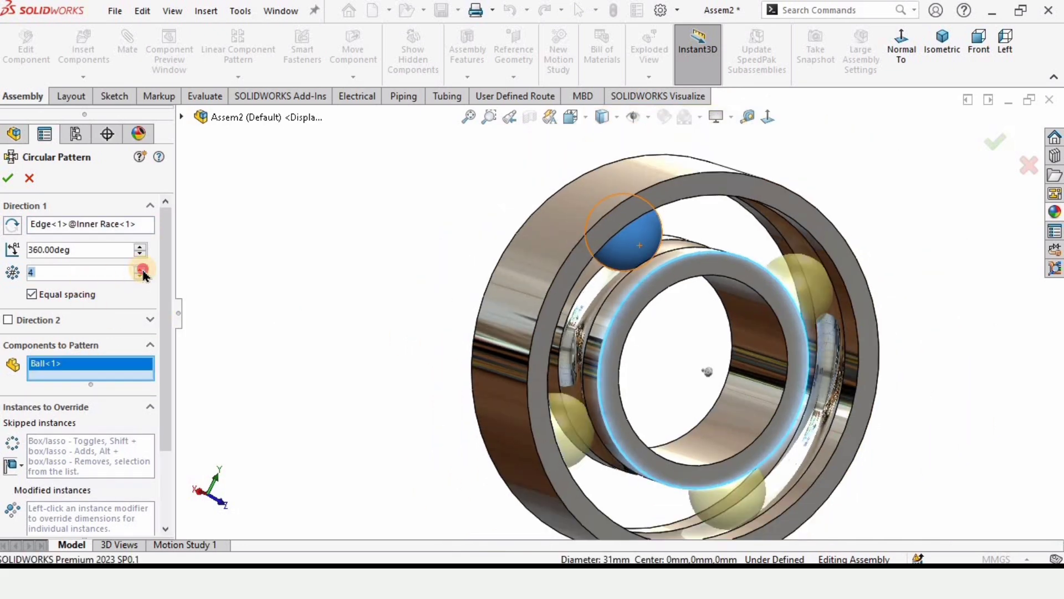
{"action": "left_click", "coordinate": [142, 270]}
{"action": "left_click", "coordinate": [142, 269]}
{"action": "left_click", "coordinate": [142, 269]}
{"action": "left_click", "coordinate": [142, 270]}
{"action": "left_click", "coordinate": [142, 270]}
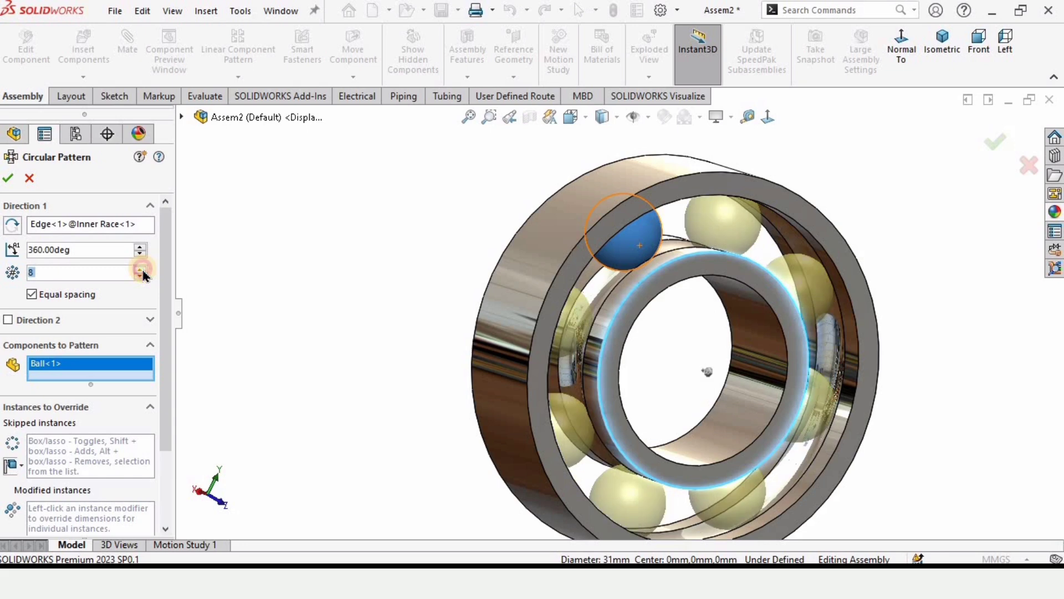
{"action": "left_click", "coordinate": [141, 269]}
{"action": "left_click", "coordinate": [142, 270]}
{"action": "left_click", "coordinate": [31, 294]}
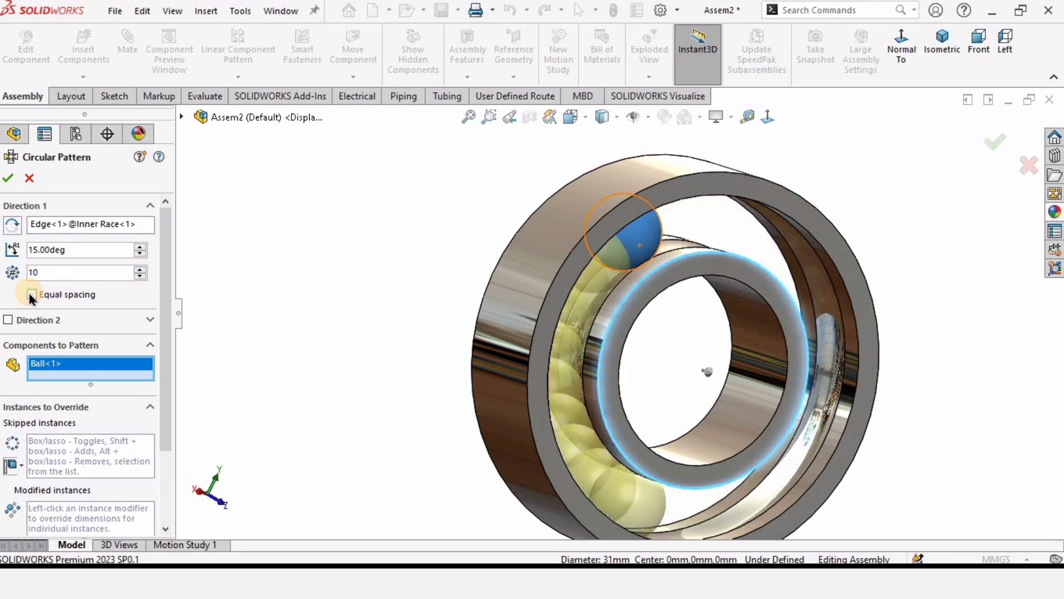
{"action": "left_click", "coordinate": [32, 294]}
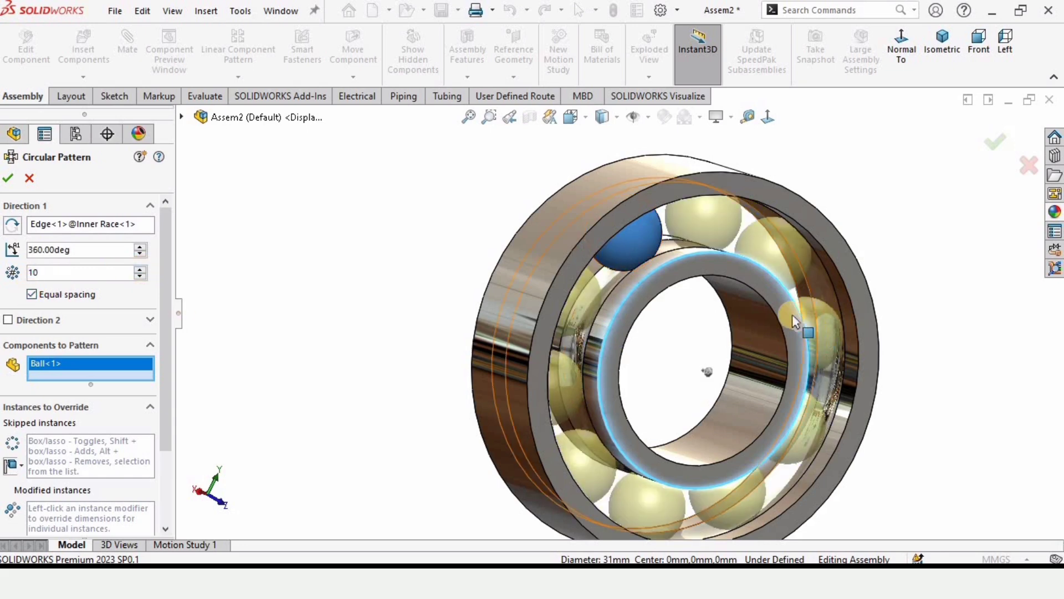
{"action": "middle_click_drag", "start_coordinate": [798, 322], "coordinate": [738, 290]}
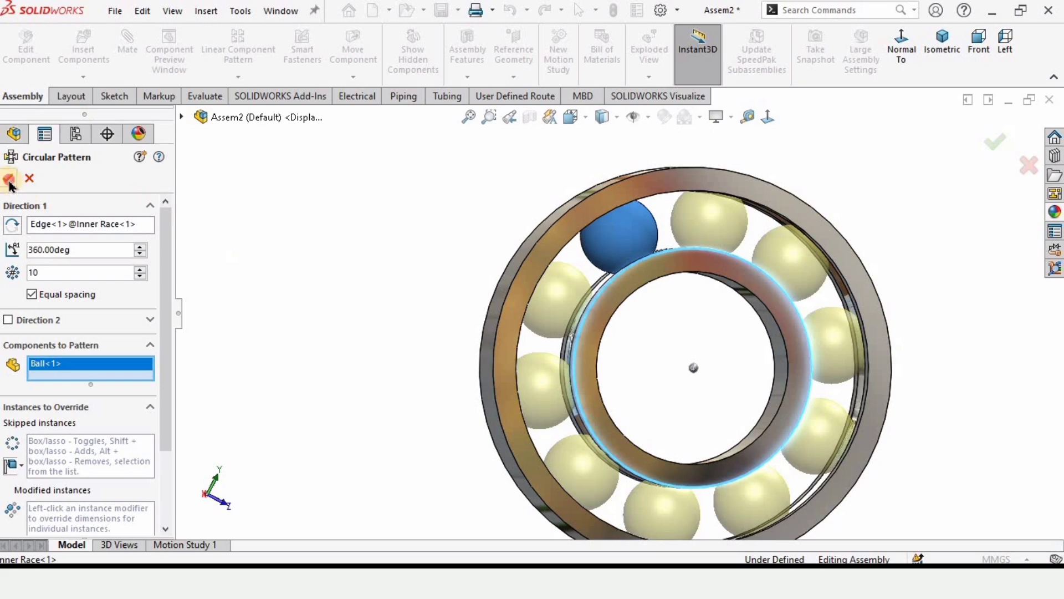
Step: Move the patterned balls around the groove between the races to check their motion, and examine the bearing from another angle
{"action": "middle_click_drag", "start_coordinate": [808, 363], "coordinate": [609, 230]}
{"action": "left_click_drag", "start_coordinate": [645, 222], "coordinate": [744, 352]}
{"action": "middle_click_drag", "start_coordinate": [744, 352], "coordinate": [735, 341]}
{"action": "scroll", "coordinate": [737, 341], "scroll_direction": "down", "scroll_amount": 1}
{"action": "left_click_drag", "start_coordinate": [693, 227], "coordinate": [737, 354]}
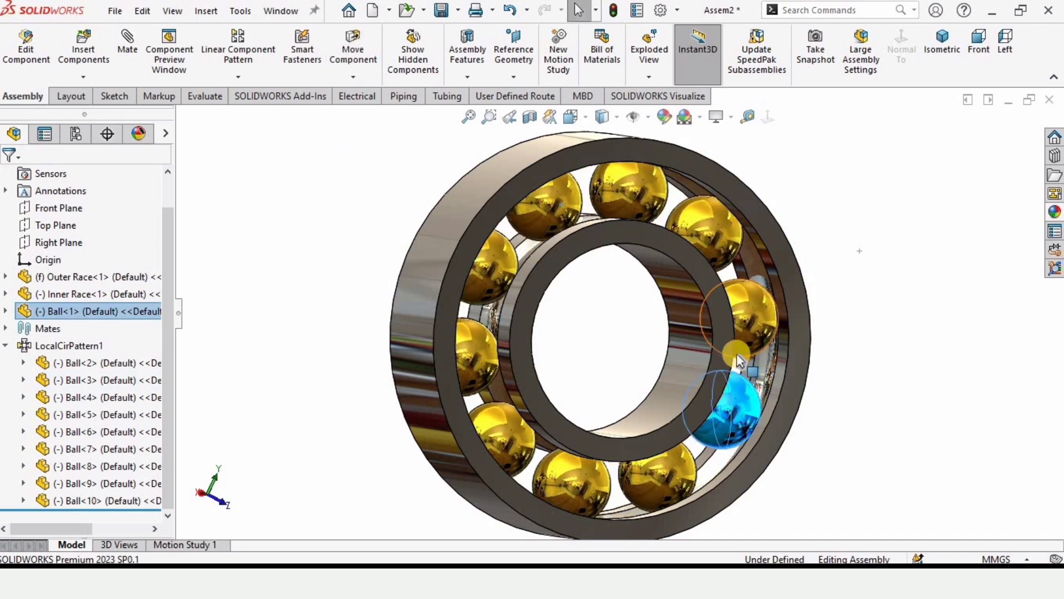
{"action": "scroll", "coordinate": [737, 354], "scroll_direction": "up", "scroll_amount": 1}
{"action": "left_click_drag", "start_coordinate": [705, 221], "coordinate": [768, 413]}
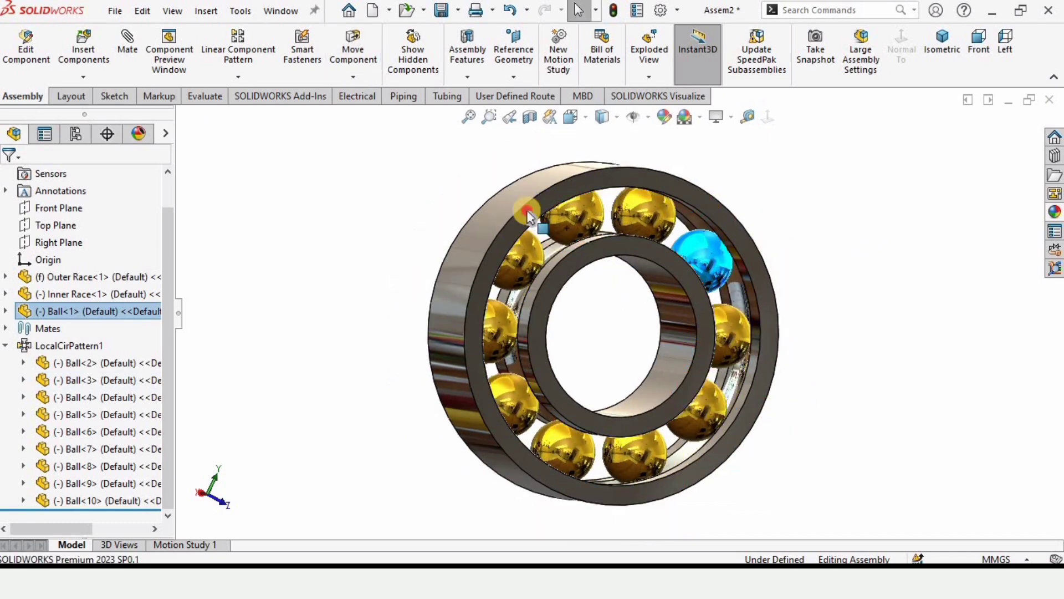
{"action": "left_click_drag", "start_coordinate": [527, 209], "coordinate": [732, 303]}
{"action": "left_click_drag", "start_coordinate": [571, 219], "coordinate": [577, 357]}
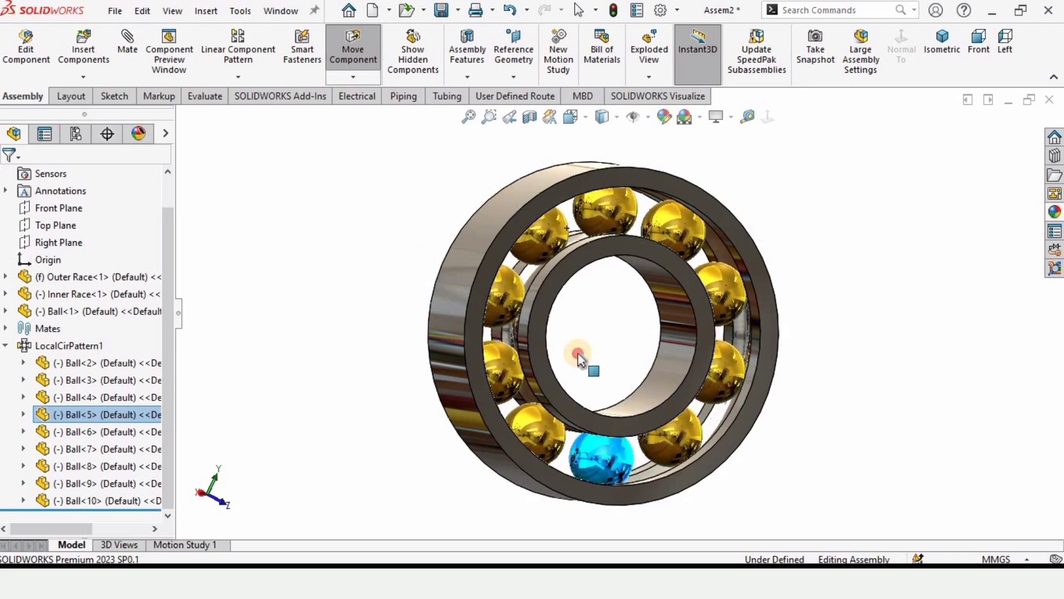
{"action": "key", "text": "Escape"}
{"action": "middle_click_drag", "start_coordinate": [646, 294], "coordinate": [682, 358]}
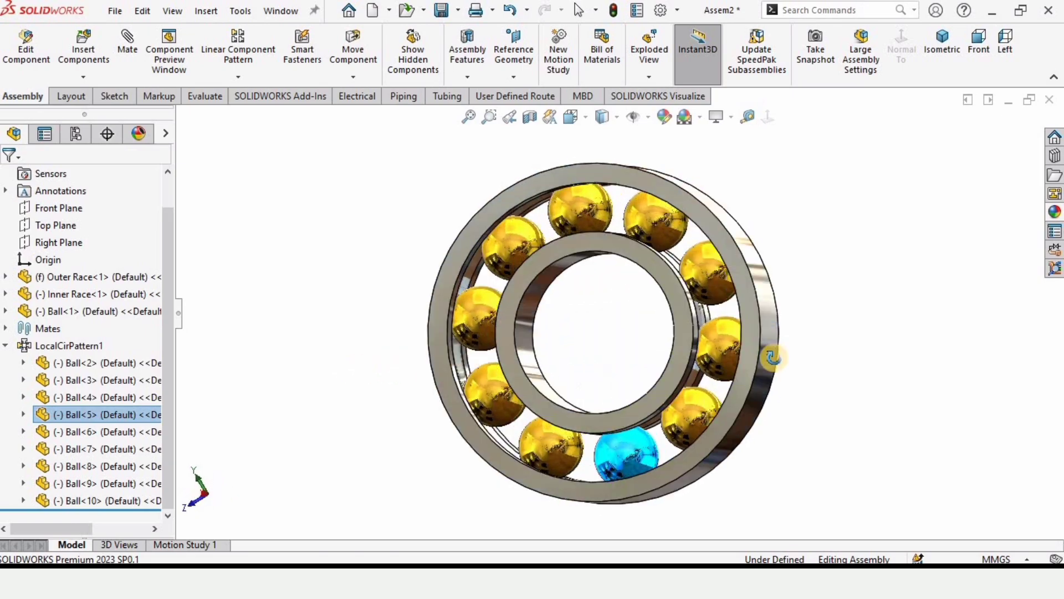